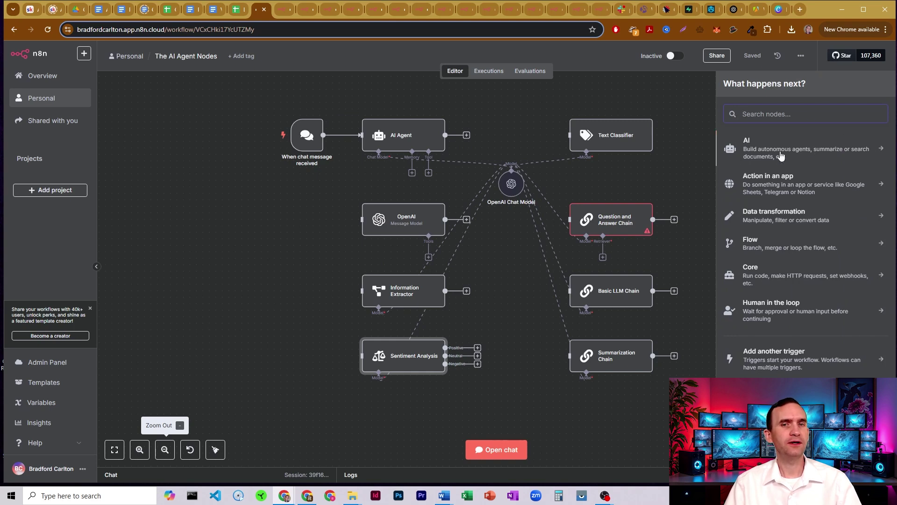
Browse the catalogue of AI nodes that can be added to the workflow, including the Other AI Nodes category
{"action": "left_click", "coordinate": [751, 149]}
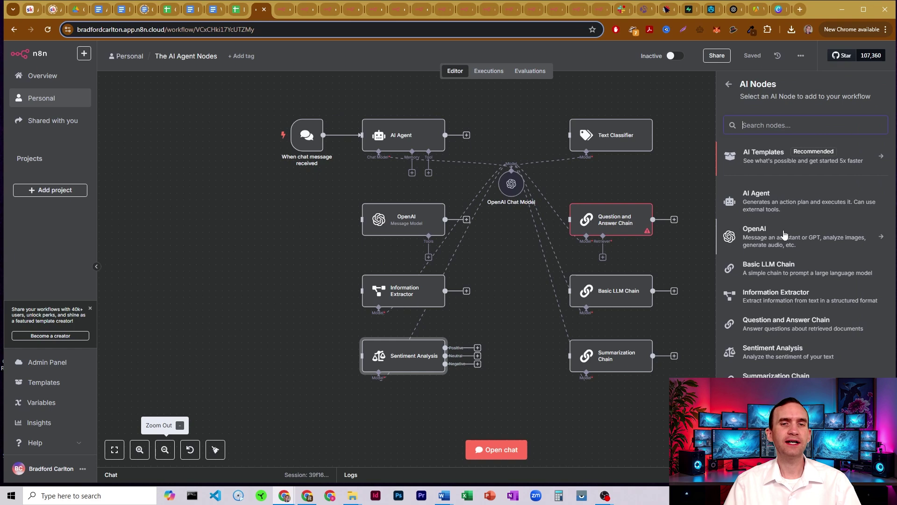
{"action": "scroll", "coordinate": [783, 219], "scroll_direction": "down", "scroll_amount": 2}
{"action": "scroll", "coordinate": [785, 220], "scroll_direction": "up", "scroll_amount": 2}
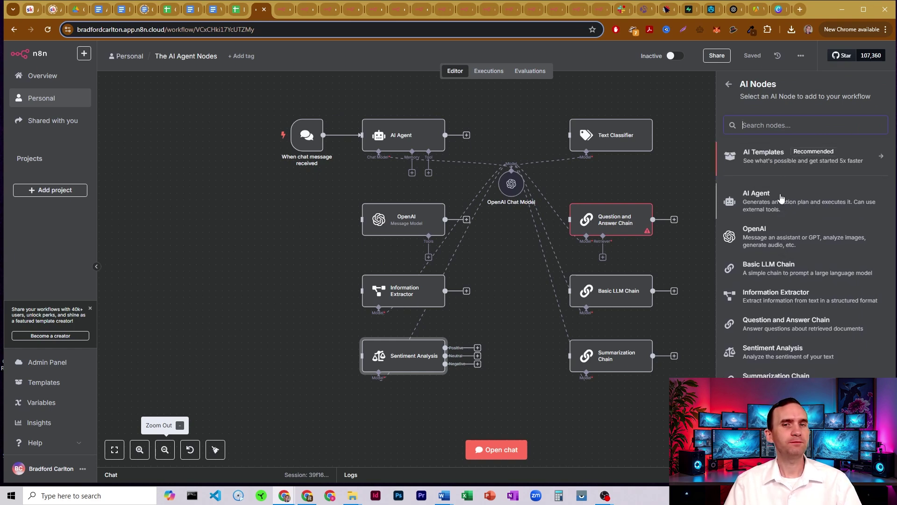
{"action": "scroll", "coordinate": [771, 223], "scroll_direction": "down", "scroll_amount": 1}
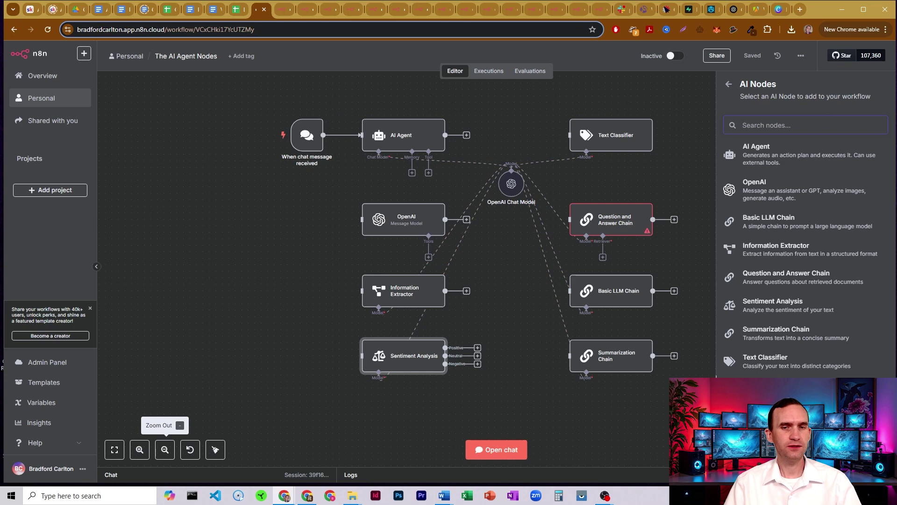
{"action": "scroll", "coordinate": [783, 235], "scroll_direction": "down", "scroll_amount": 1}
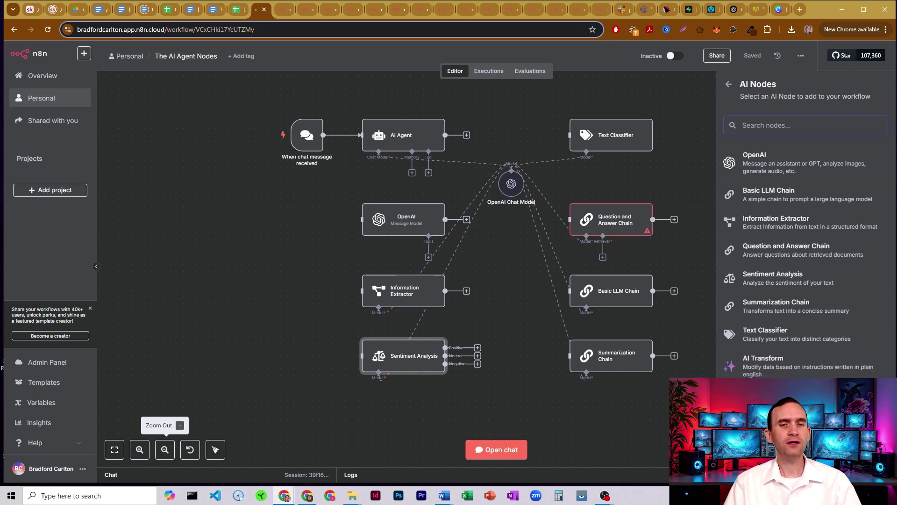
{"action": "left_click", "coordinate": [771, 395]}
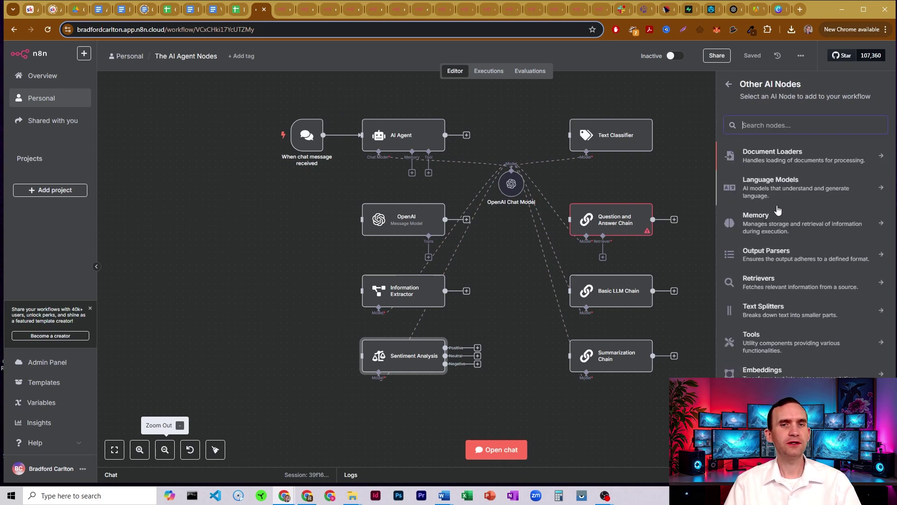
{"action": "left_click", "coordinate": [728, 89]}
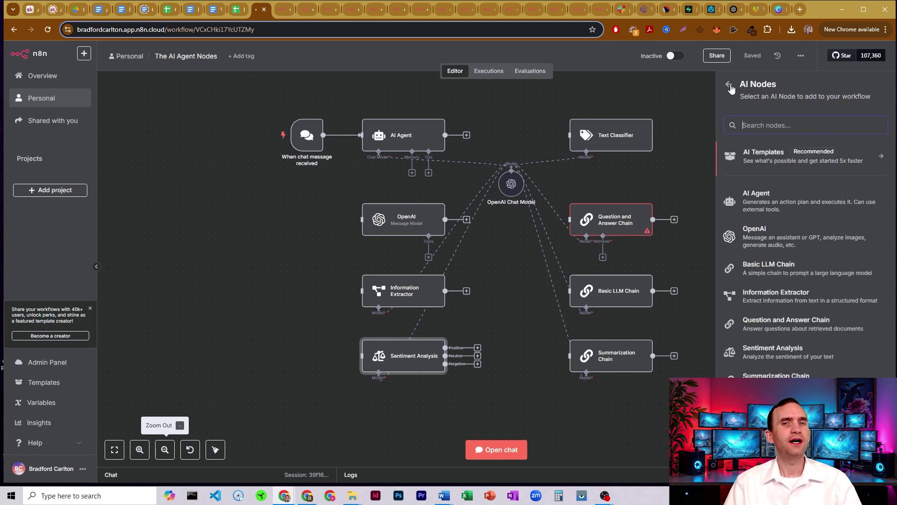
{"action": "left_click", "coordinate": [728, 89]}
{"action": "left_click", "coordinate": [688, 89]}
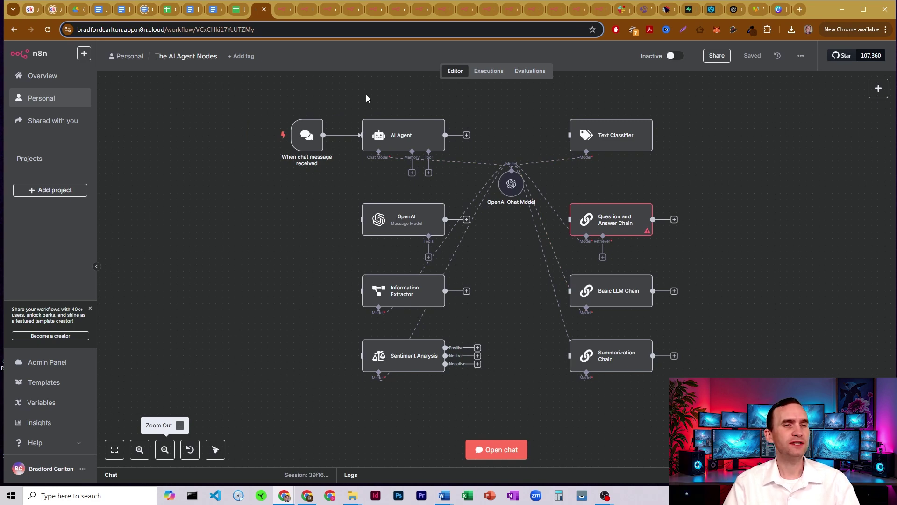
{"action": "mouse_move", "coordinate": [295, 157]}
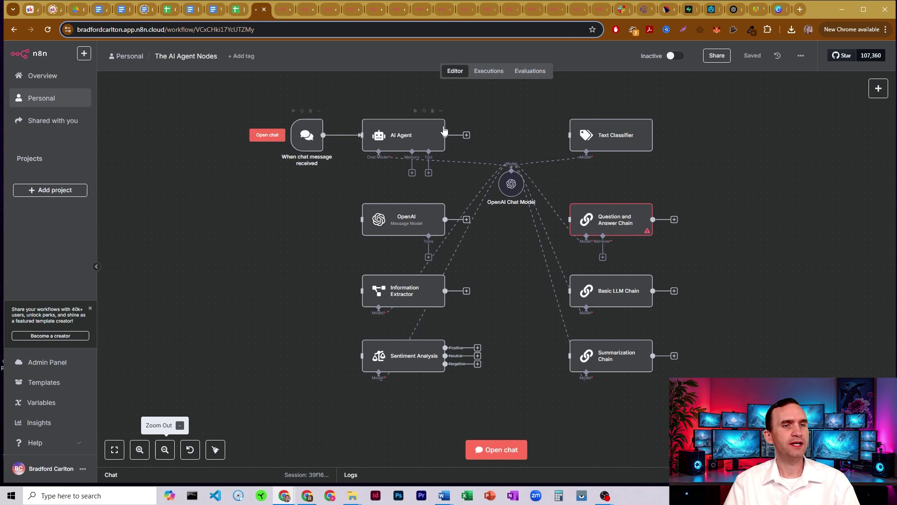
{"action": "mouse_move", "coordinate": [385, 124]}
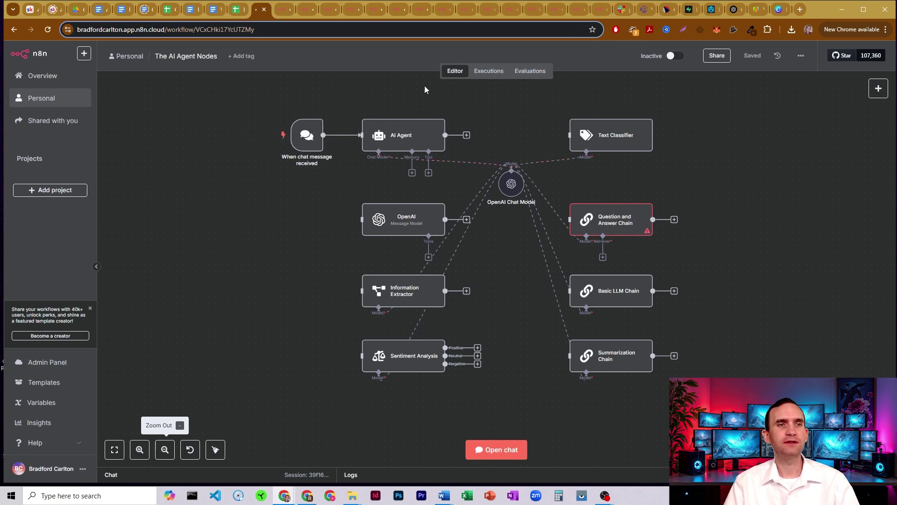
{"action": "mouse_move", "coordinate": [336, 167]}
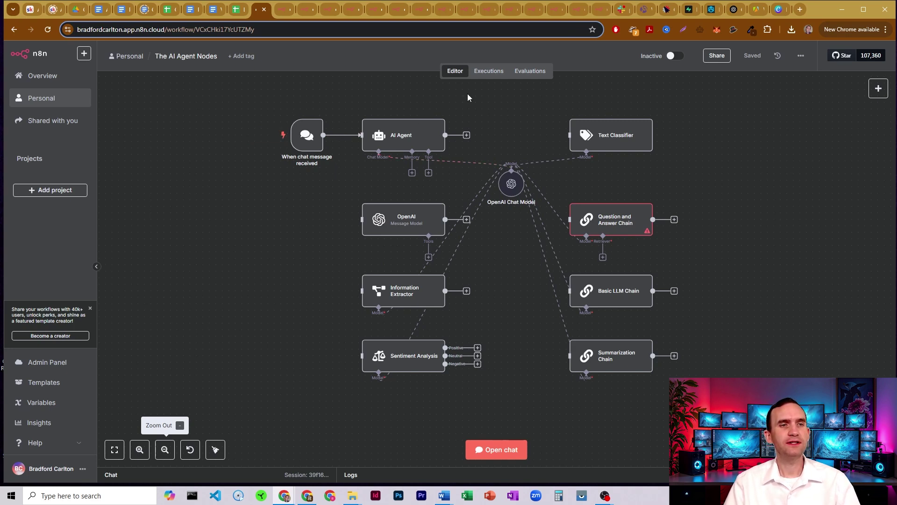
{"action": "left_click", "coordinate": [879, 88]}
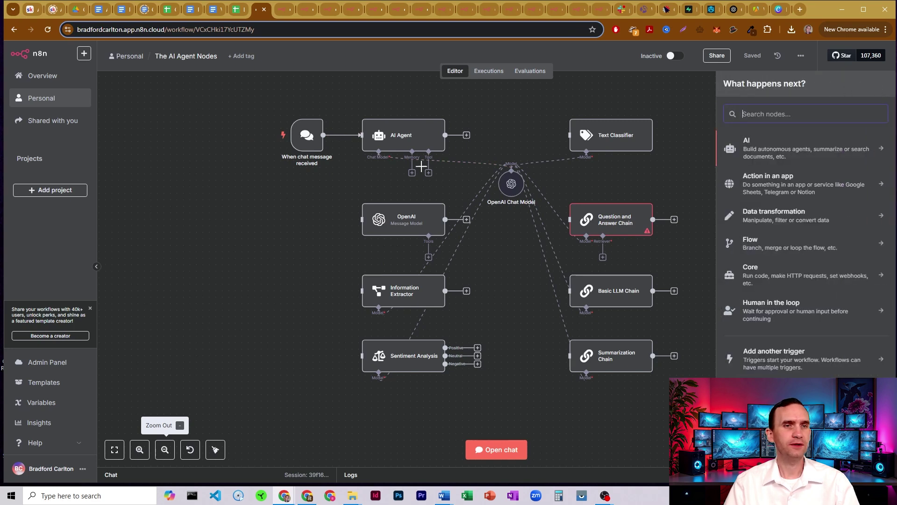
{"action": "left_click", "coordinate": [763, 151]}
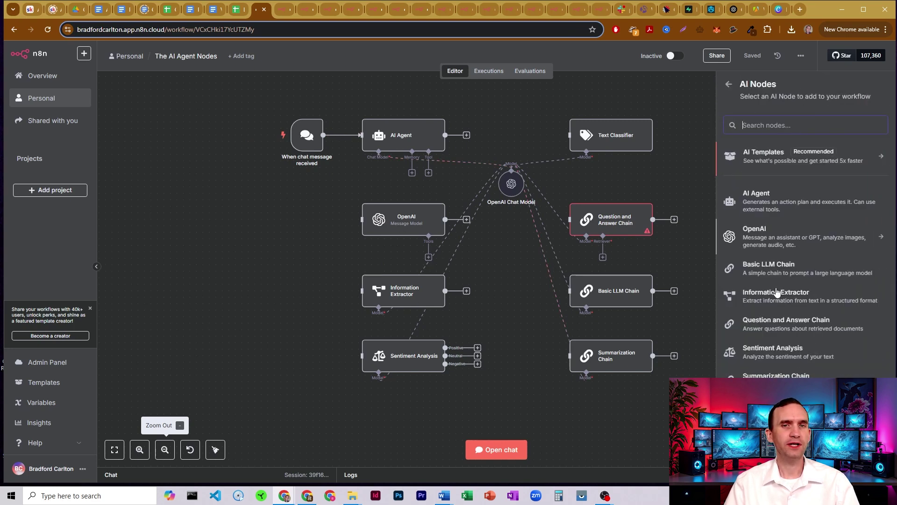
{"action": "left_click", "coordinate": [509, 102]}
Set the AI Agent node's source for the user message prompt to Define below
{"action": "double_click", "coordinate": [414, 136]}
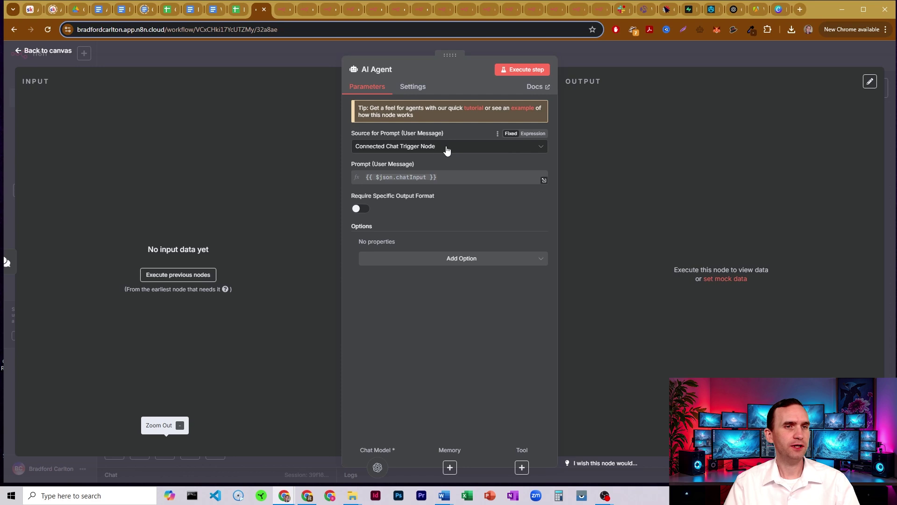
{"action": "left_click", "coordinate": [447, 149]}
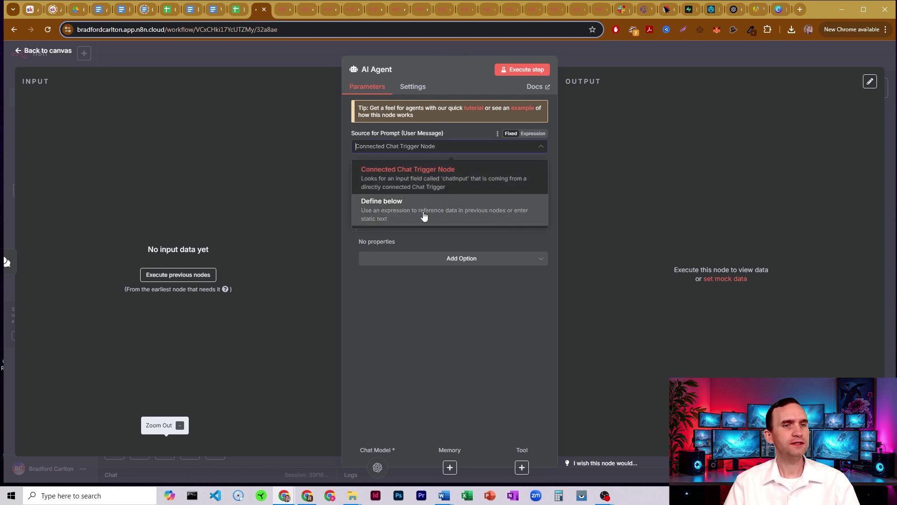
{"action": "left_click", "coordinate": [394, 215]}
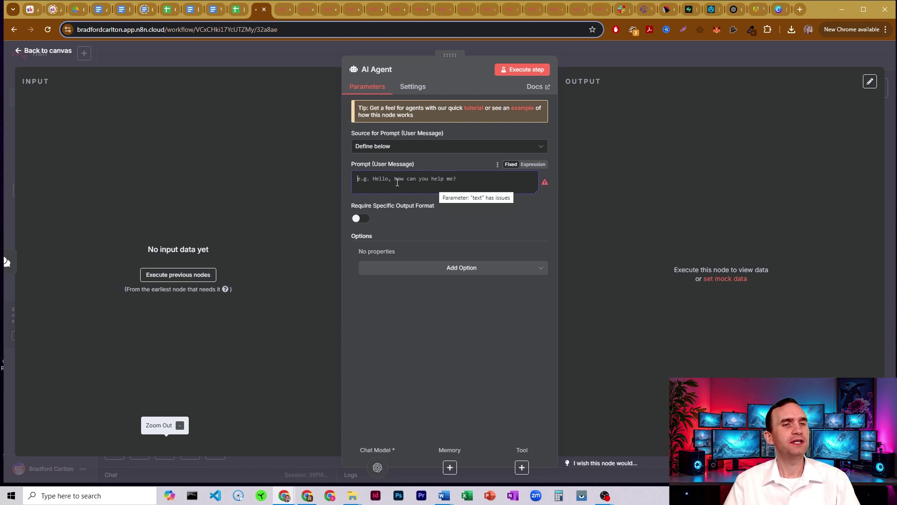
{"action": "left_click_drag", "start_coordinate": [415, 164], "coordinate": [358, 164]}
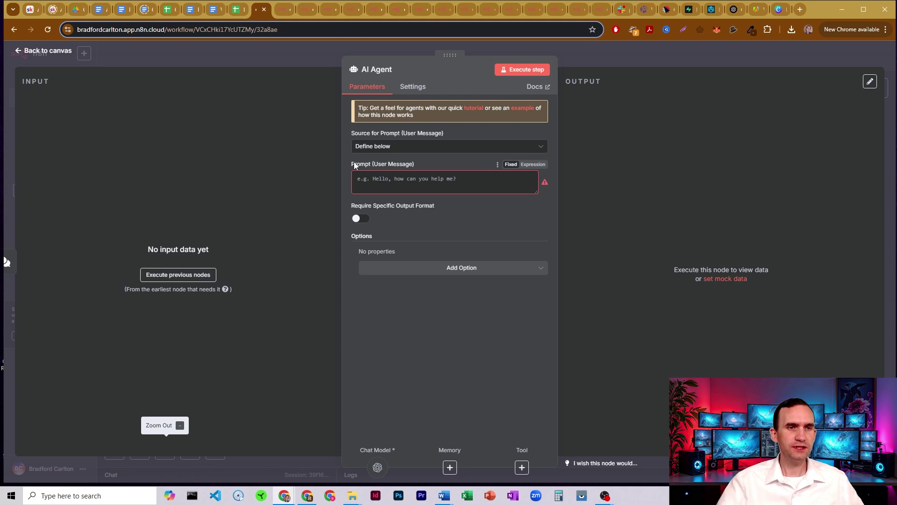
Add the System Message option to the AI Agent node and return to the canvas
{"action": "left_click", "coordinate": [499, 269]}
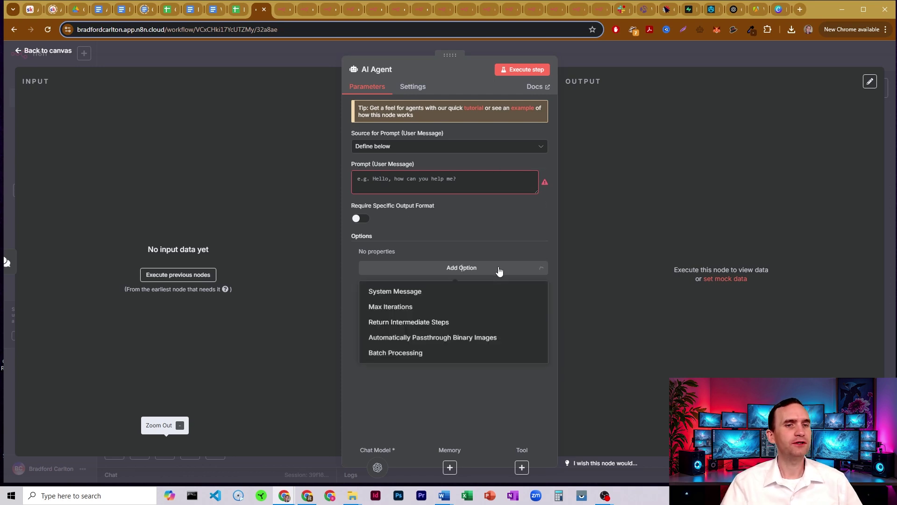
{"action": "left_click", "coordinate": [423, 292]}
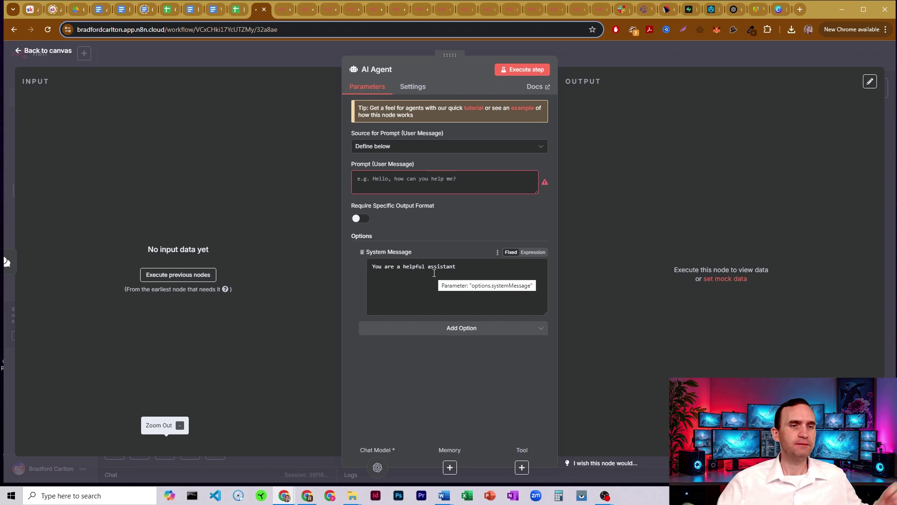
{"action": "left_click", "coordinate": [613, 54]}
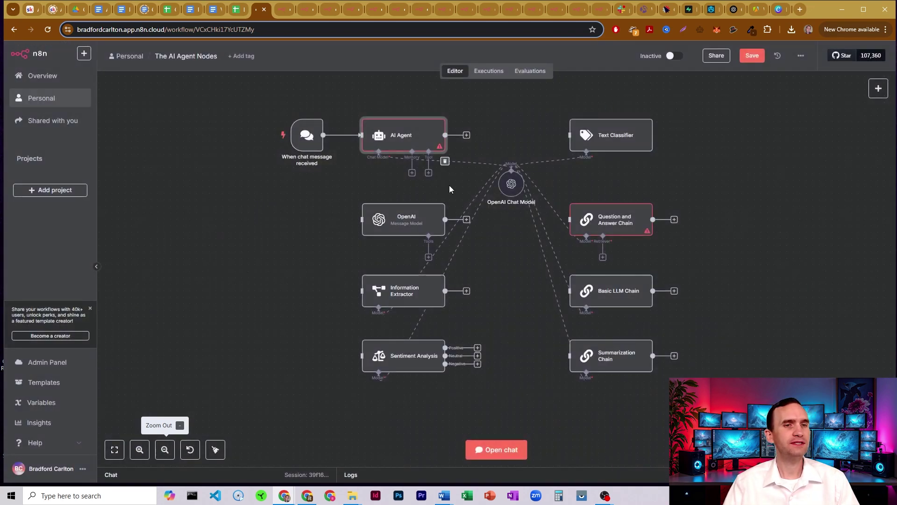
Add a second message with the System role to the OpenAI node and return to the canvas
{"action": "double_click", "coordinate": [414, 223]}
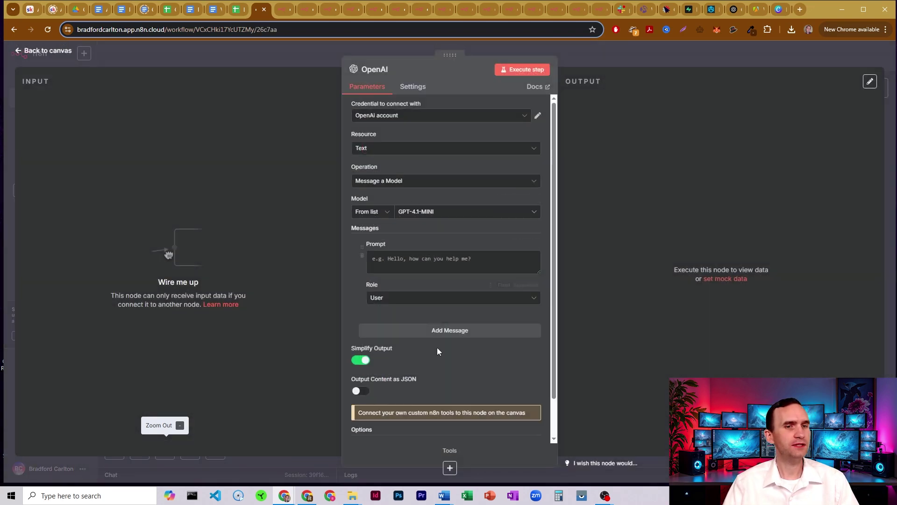
{"action": "scroll", "coordinate": [435, 360], "scroll_direction": "down", "scroll_amount": 1}
{"action": "left_click", "coordinate": [443, 421]}
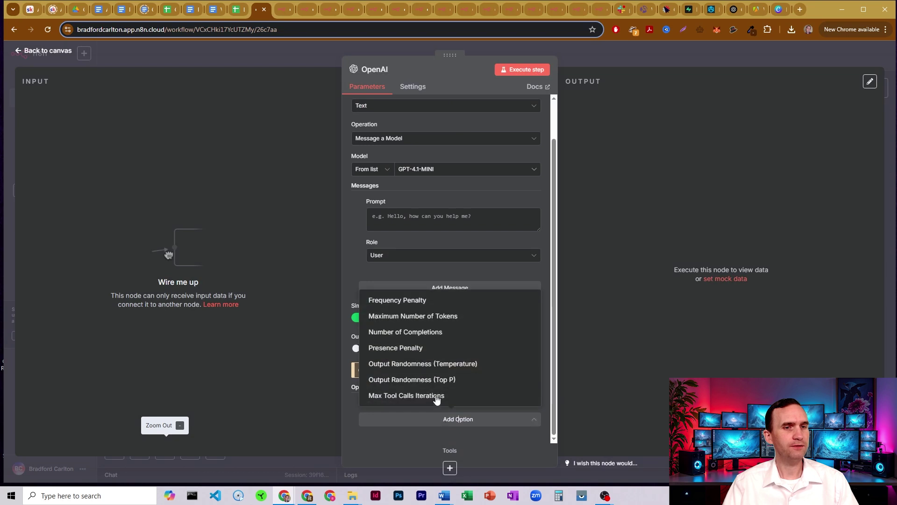
{"action": "left_click", "coordinate": [389, 270]}
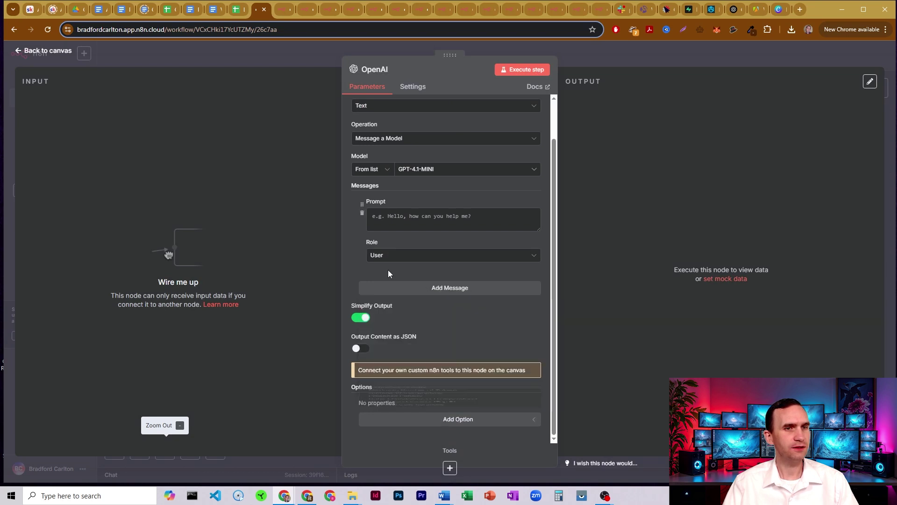
{"action": "left_click", "coordinate": [440, 289]}
{"action": "left_click", "coordinate": [437, 348]}
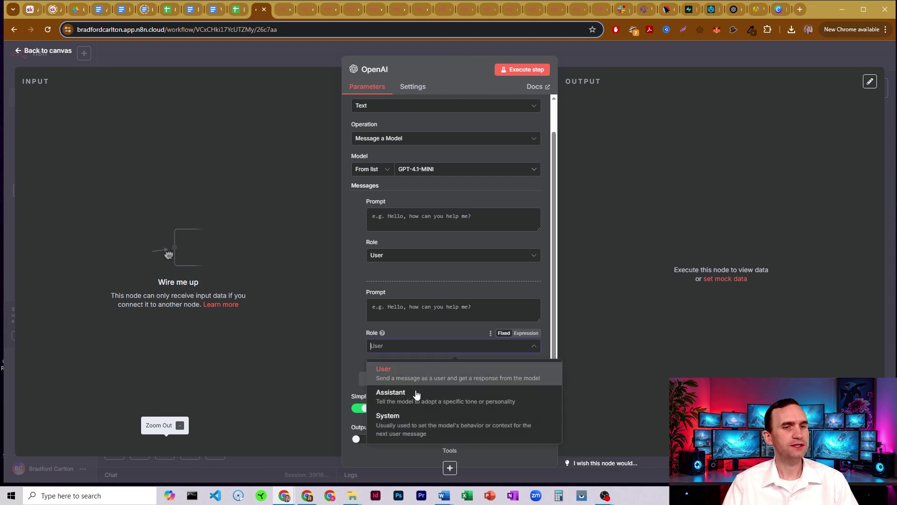
{"action": "left_click", "coordinate": [407, 417]}
{"action": "left_click", "coordinate": [582, 57]}
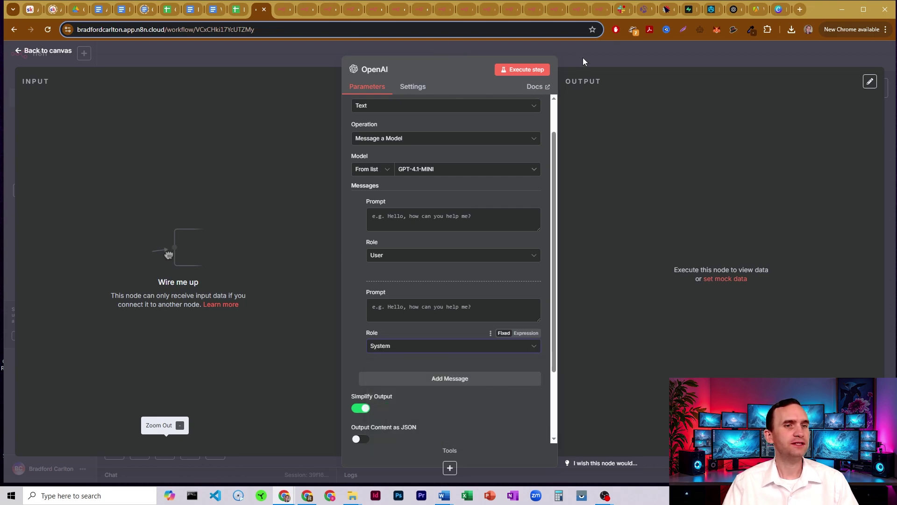
Check which additional options the Information Extractor and Sentiment Analysis nodes offer
{"action": "double_click", "coordinate": [415, 288]}
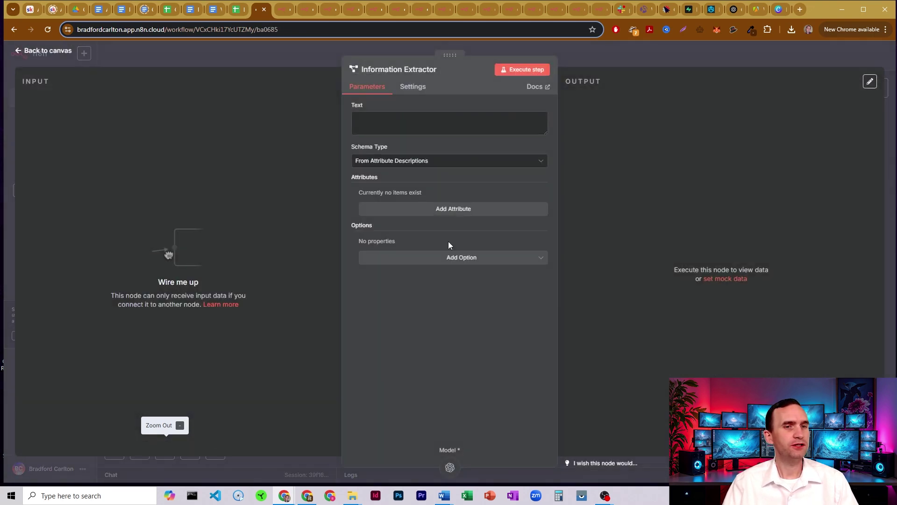
{"action": "left_click", "coordinate": [452, 260]}
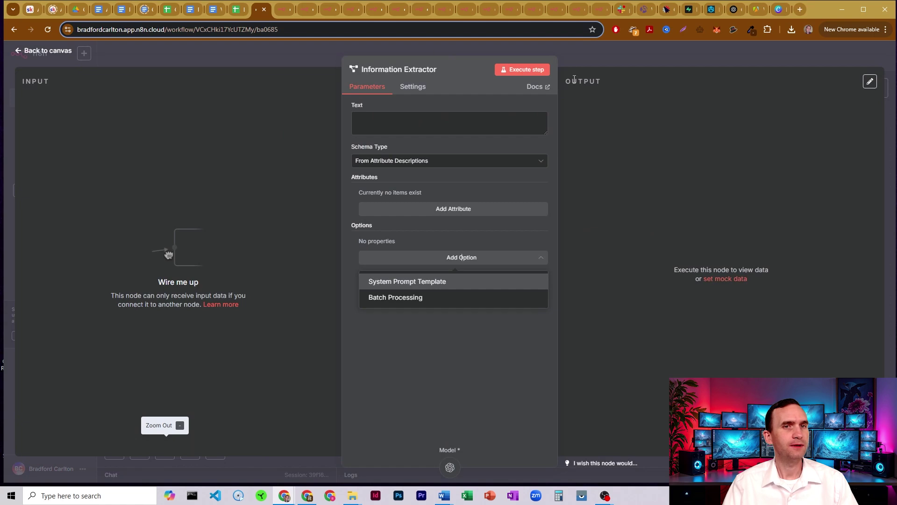
{"action": "key", "text": "Escape"}
{"action": "key", "text": "Escape"}
{"action": "double_click", "coordinate": [411, 357]}
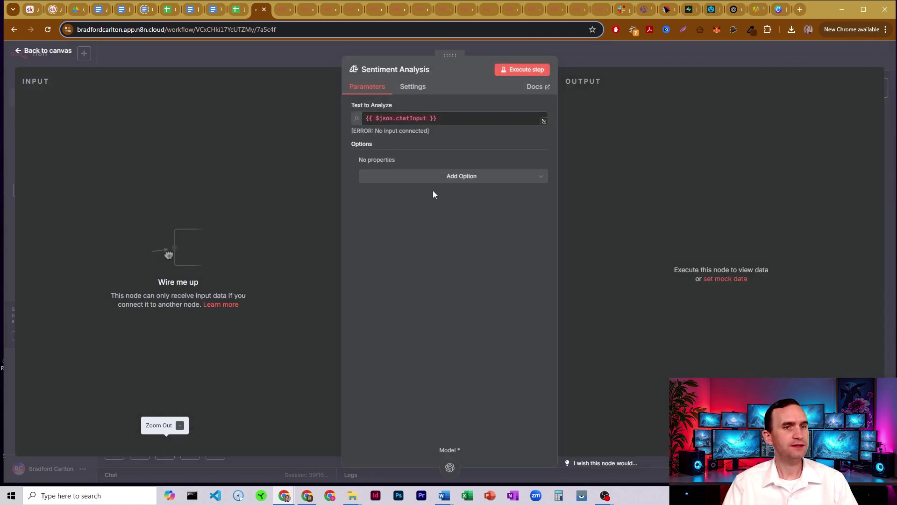
{"action": "left_click", "coordinate": [433, 178]}
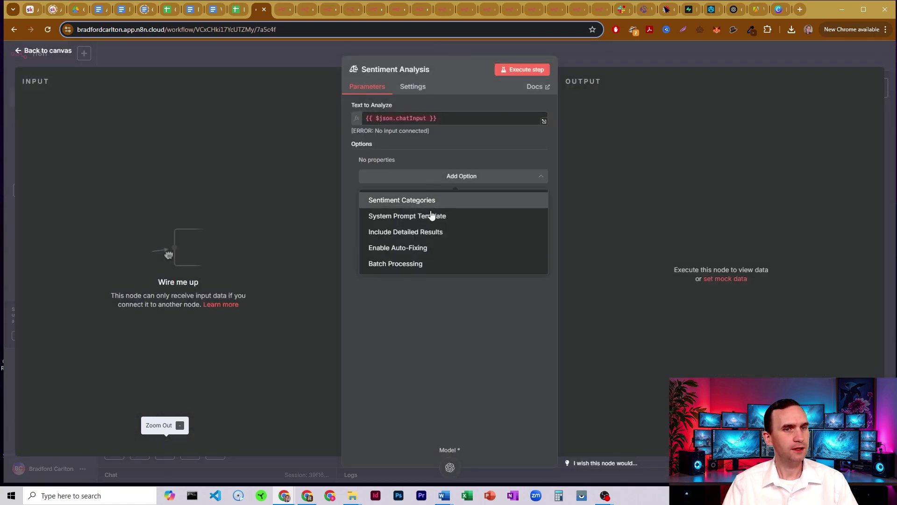
{"action": "left_click", "coordinate": [593, 56]}
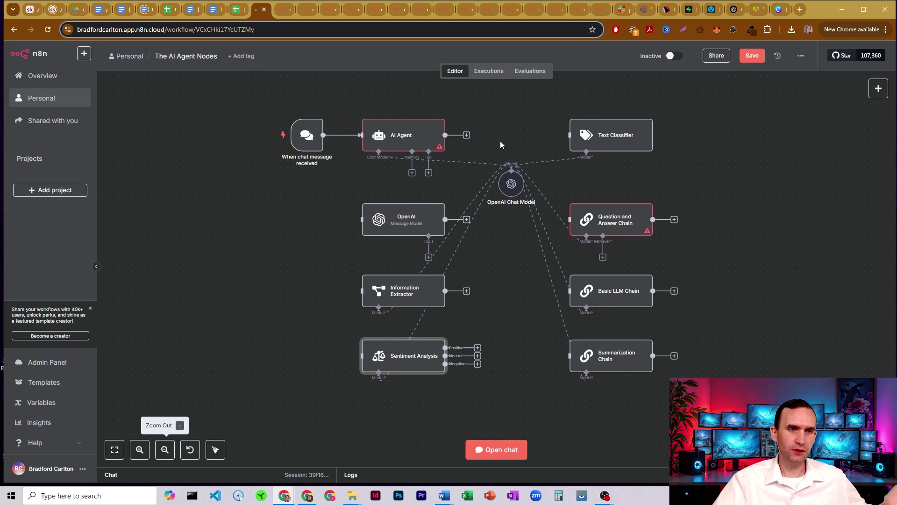
Set the AI Agent node's prompt source to Connected Chat Trigger Node and return to the canvas
{"action": "double_click", "coordinate": [407, 136]}
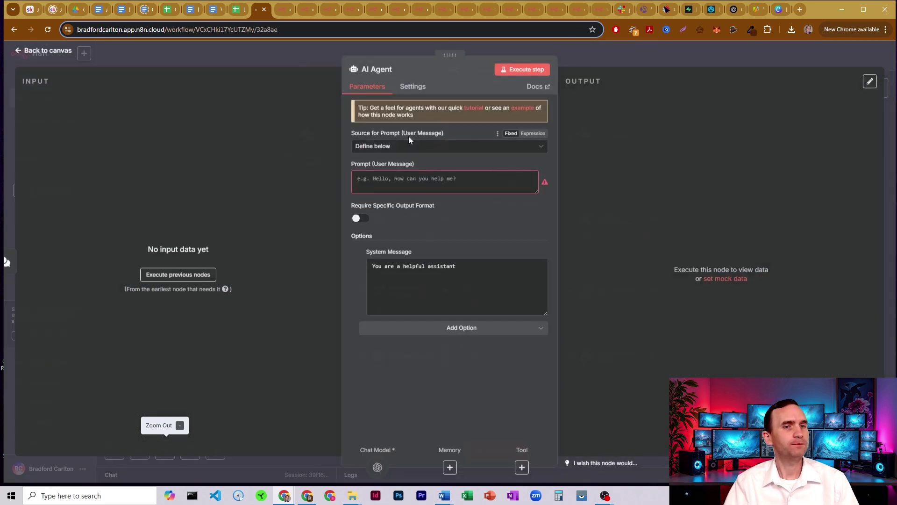
{"action": "left_click", "coordinate": [391, 146]}
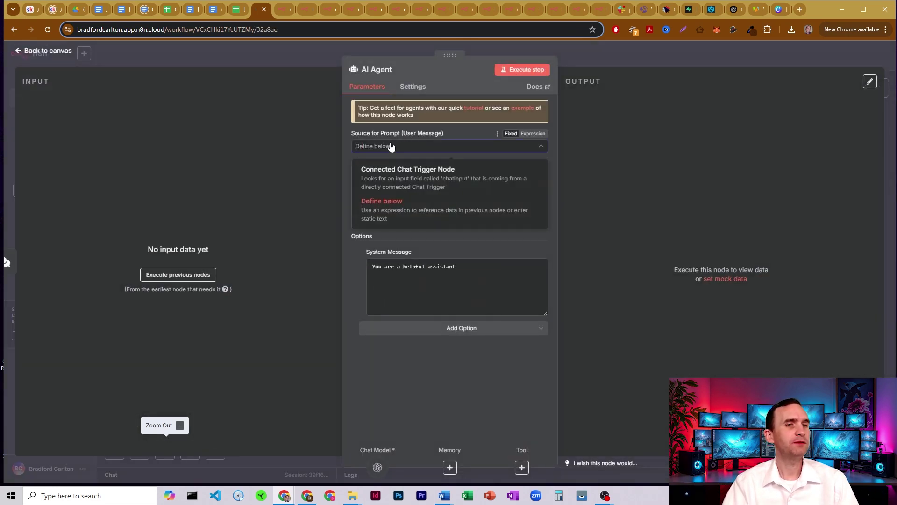
{"action": "left_click", "coordinate": [460, 180]}
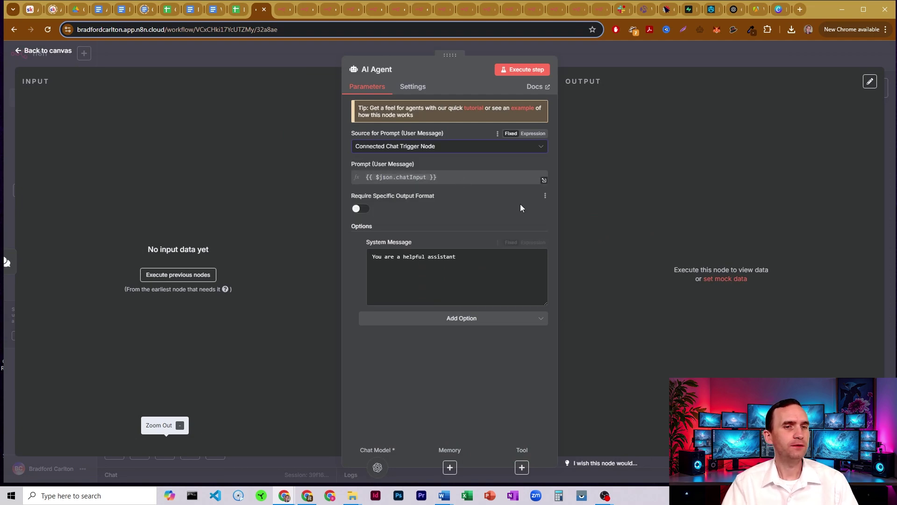
{"action": "left_click", "coordinate": [586, 57]}
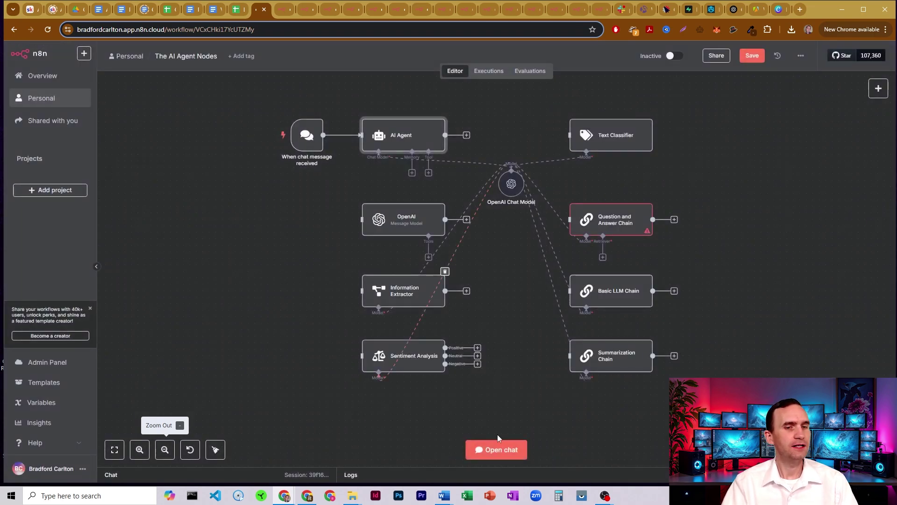
Open the workflow chat and send the message "Hello" to test the AI Agent
{"action": "left_click", "coordinate": [509, 449]}
{"action": "type", "text": "H"}
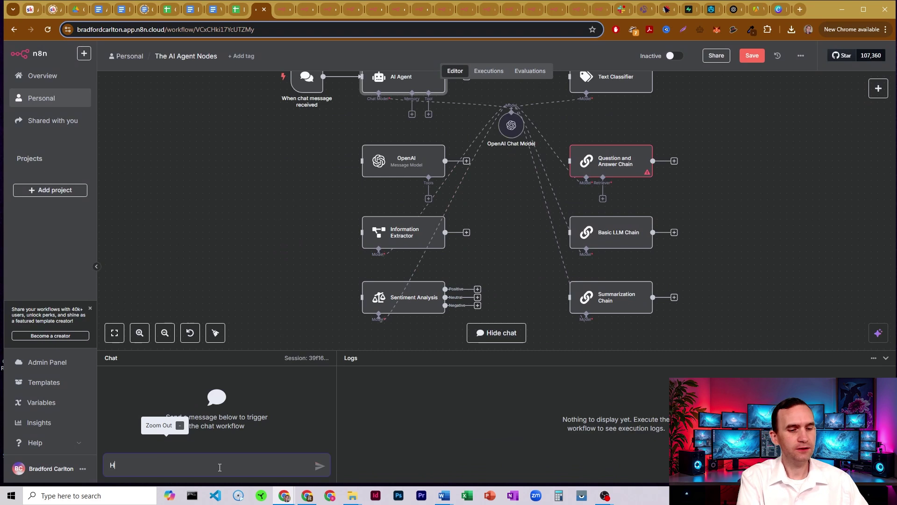
{"action": "type", "text": "ello"}
{"action": "key", "text": "Return"}
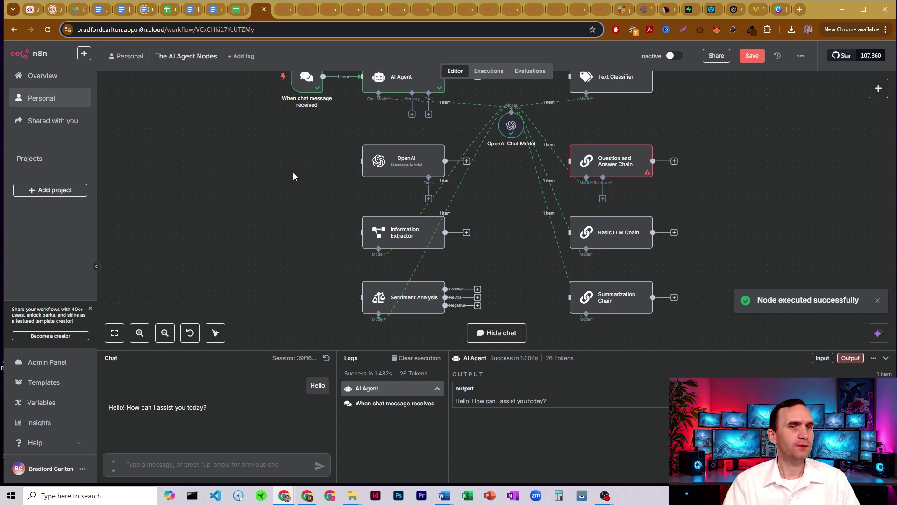
Send the AI Agent a chat message giving the user's first name, followed by the question "What's my name?"
{"action": "scroll", "coordinate": [294, 177], "scroll_direction": "up", "scroll_amount": 2}
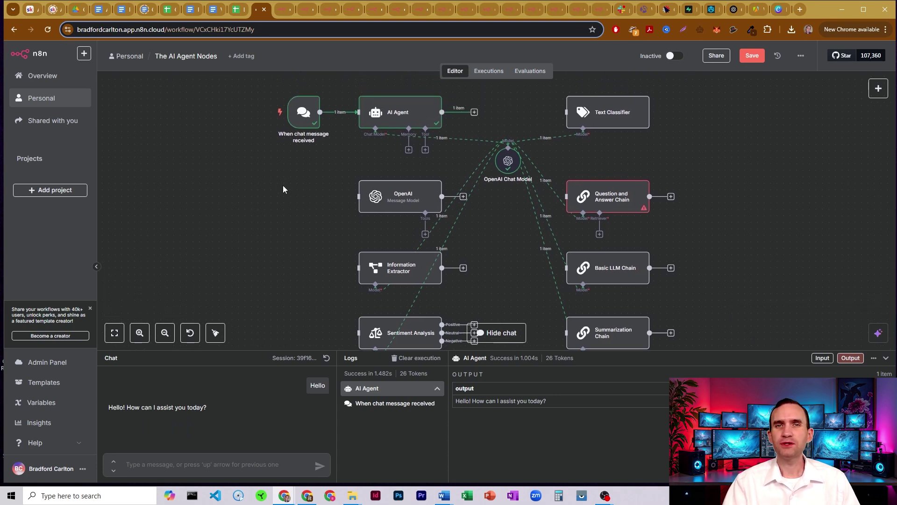
{"action": "type", "text": "H"}
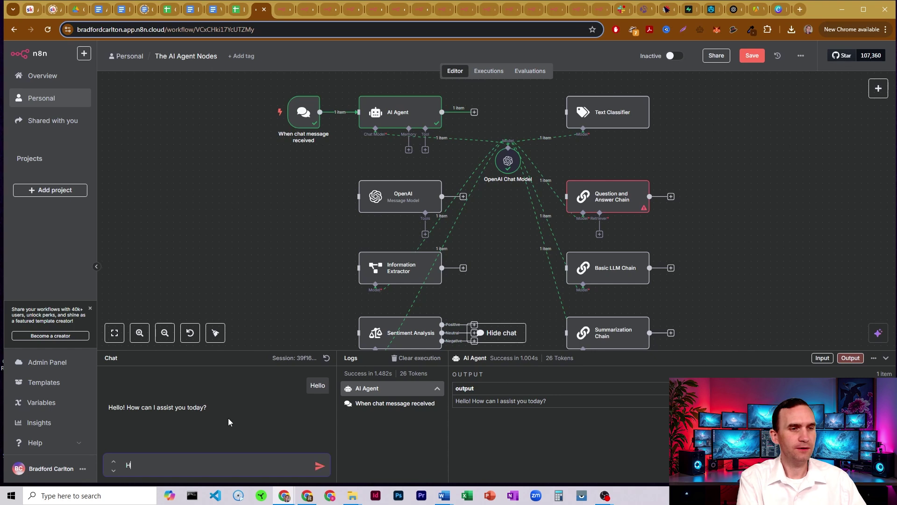
{"action": "type", "text": "i my name is bradford"}
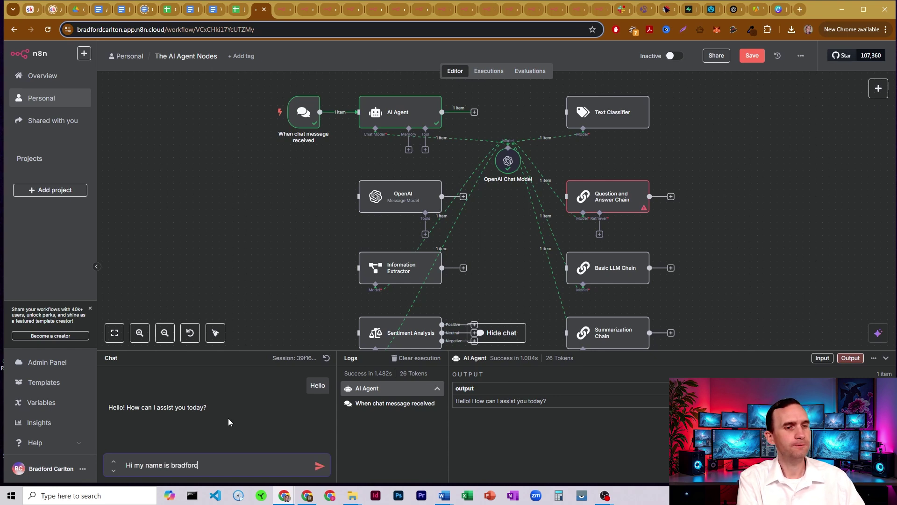
{"action": "key", "text": "Return"}
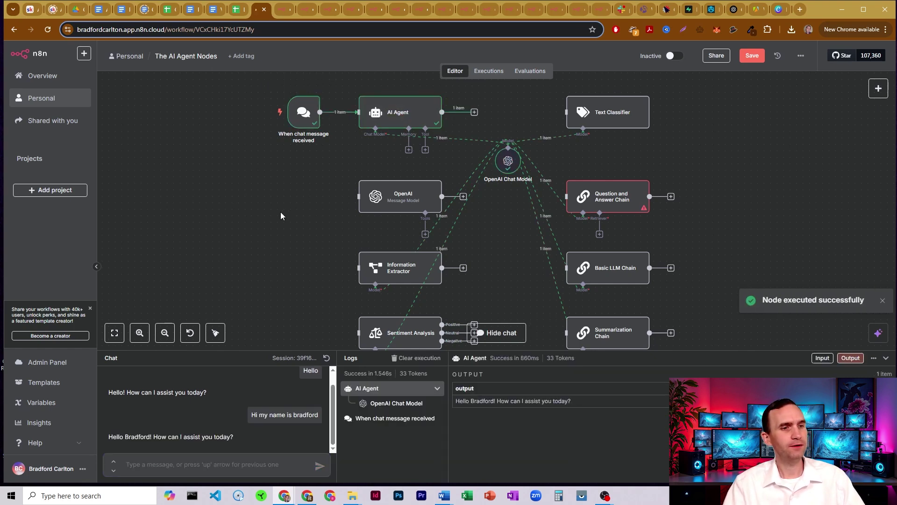
{"action": "type", "text": "What"}
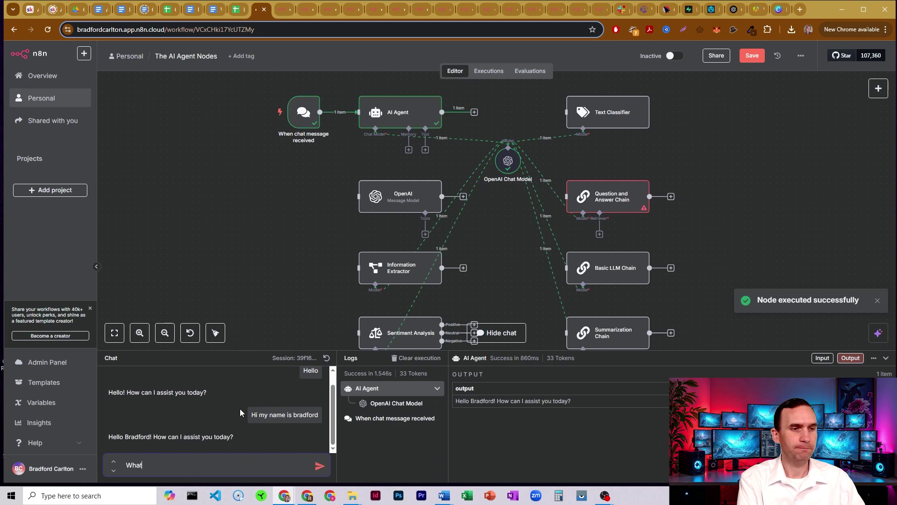
{"action": "type", "text": "'s my name?"}
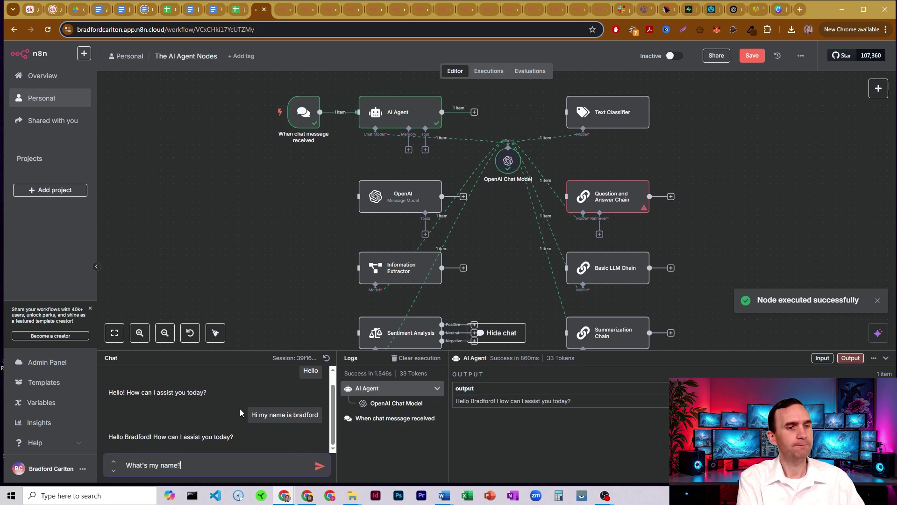
{"action": "key", "text": "Return"}
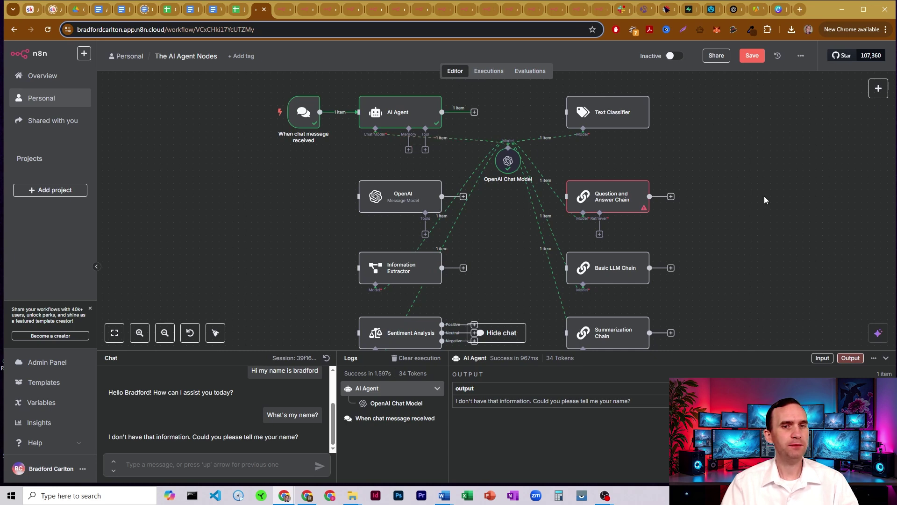
Attach a Simple Memory node to the AI Agent's memory and place it on the canvas below the chat trigger
{"action": "left_click_drag", "start_coordinate": [748, 226], "coordinate": [745, 199]}
{"action": "mouse_move", "coordinate": [736, 230]}
{"action": "left_mouse_down"}
{"action": "mouse_move", "coordinate": [734, 151]}
{"action": "mouse_move", "coordinate": [733, 238]}
{"action": "left_mouse_up"}
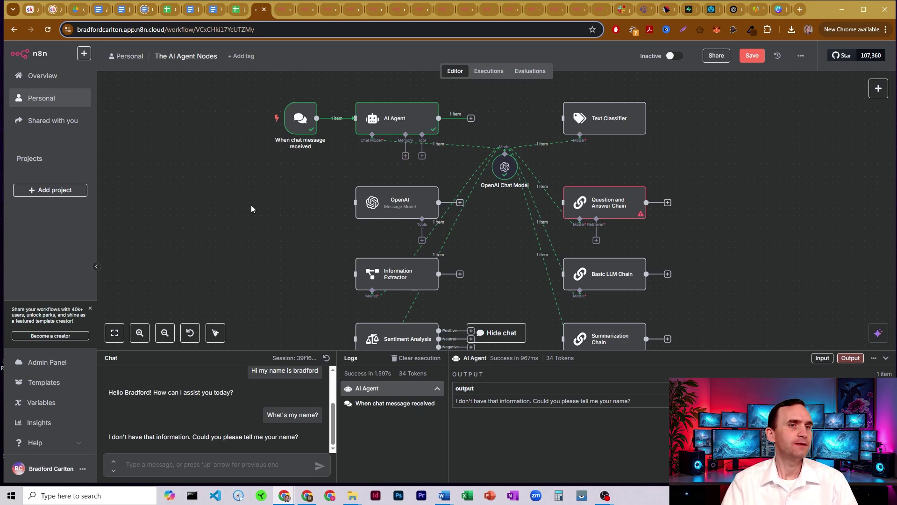
{"action": "left_click", "coordinate": [405, 157]}
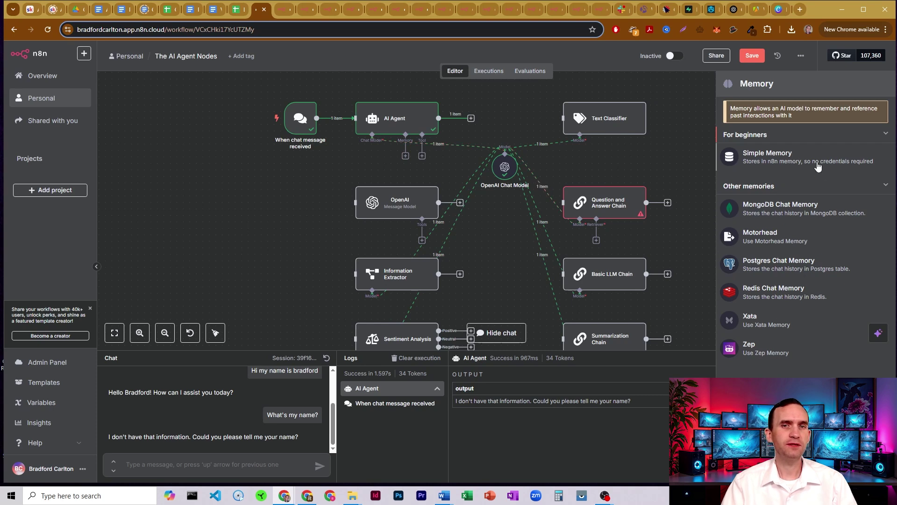
{"action": "left_click", "coordinate": [784, 153]}
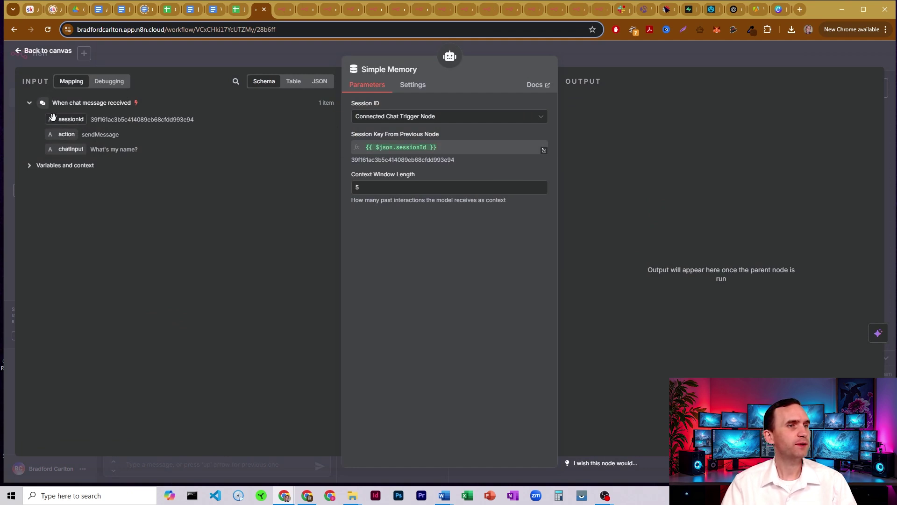
{"action": "left_click_drag", "start_coordinate": [52, 116], "coordinate": [474, 150]}
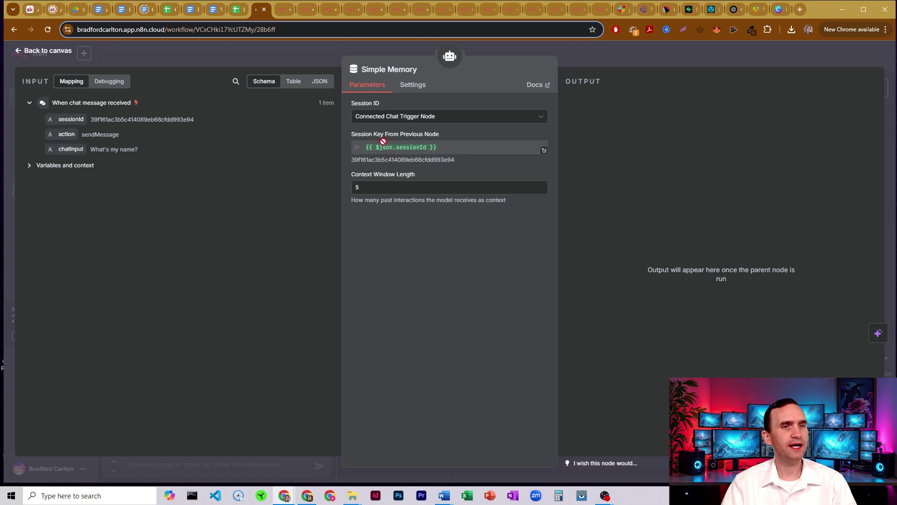
{"action": "left_click", "coordinate": [576, 57]}
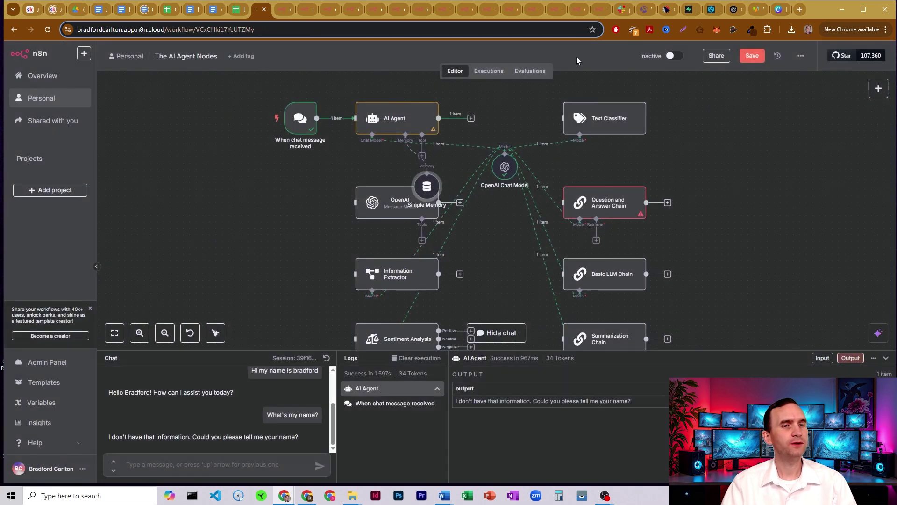
{"action": "left_click_drag", "start_coordinate": [427, 186], "coordinate": [329, 183]}
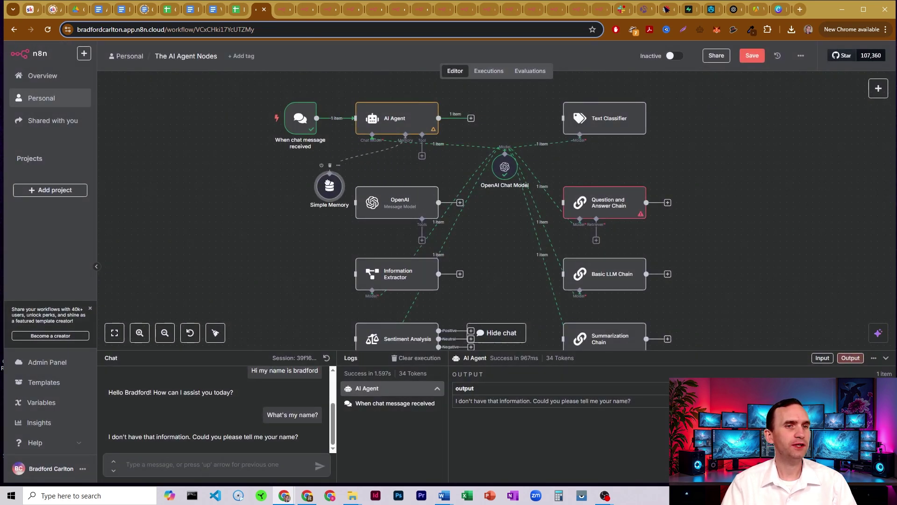
Test the memory by resending the user's first name and asking "What's my name?", and shift the Simple Memory node slightly away from the OpenAI node
{"action": "left_click", "coordinate": [194, 470]}
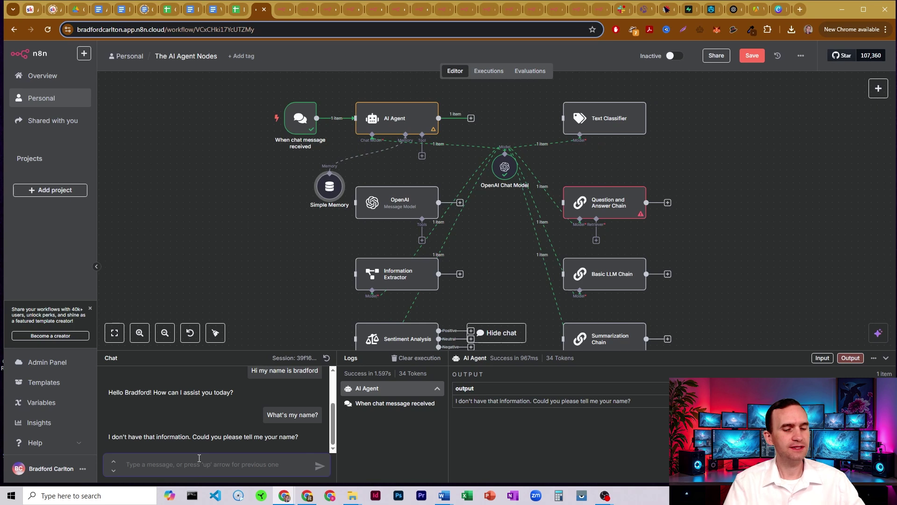
{"action": "type", "text": "My name is bradford"}
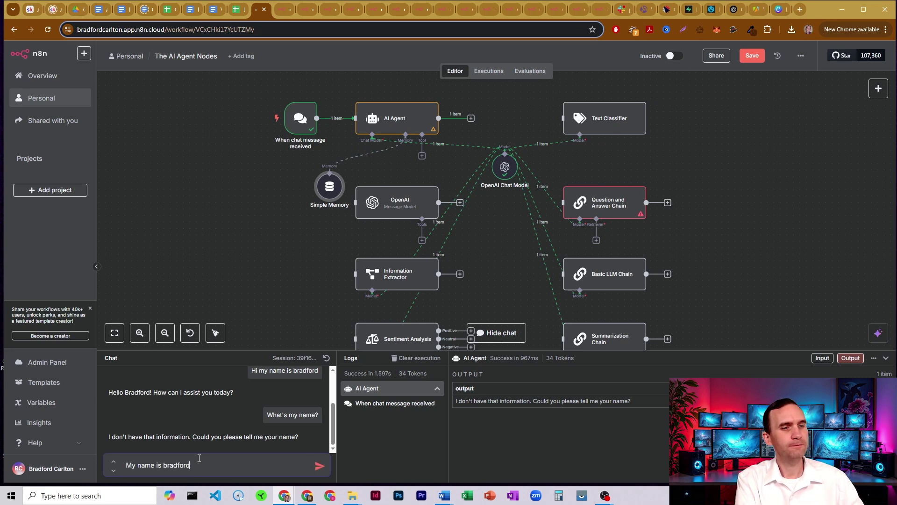
{"action": "key", "text": "Return"}
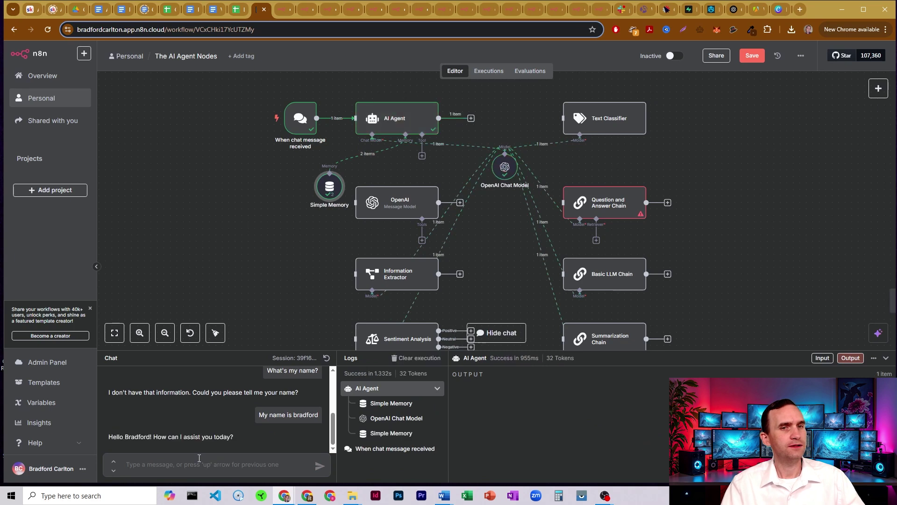
{"action": "type", "text": "W"}
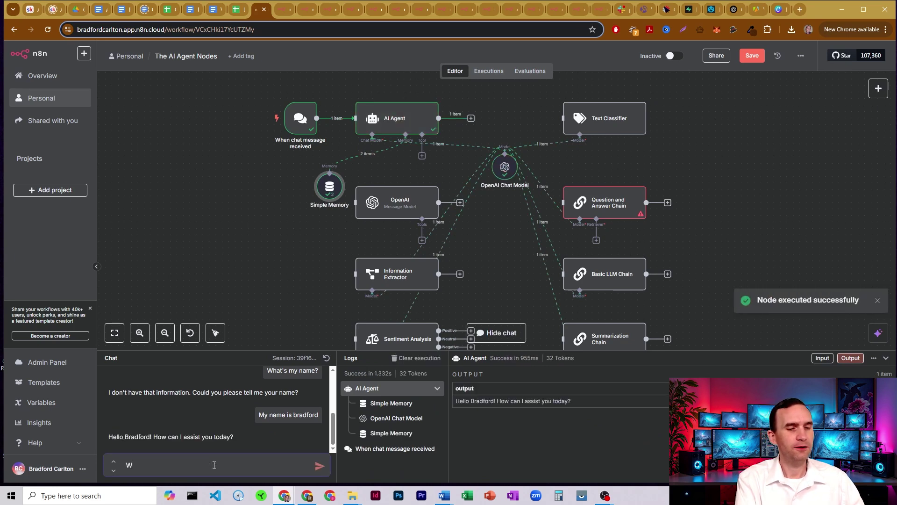
{"action": "key", "text": "Return"}
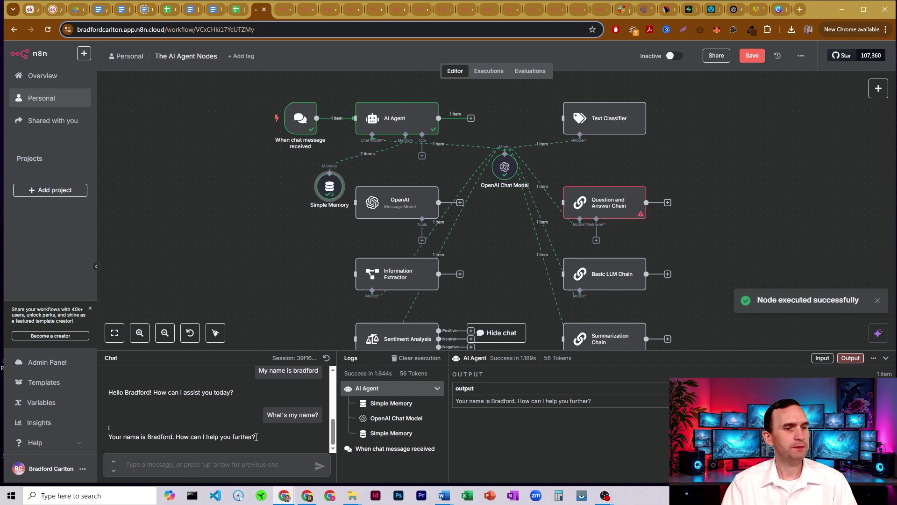
{"action": "left_click_drag", "start_coordinate": [328, 186], "coordinate": [314, 180]}
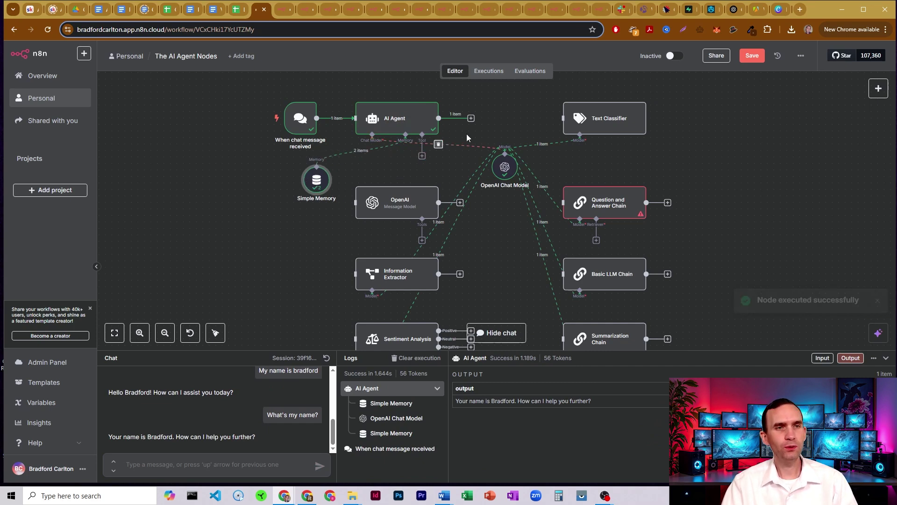
Browse the tools that can be attached to the AI Agent, including vector stores and app integrations, and close the list
{"action": "left_click", "coordinate": [422, 158]}
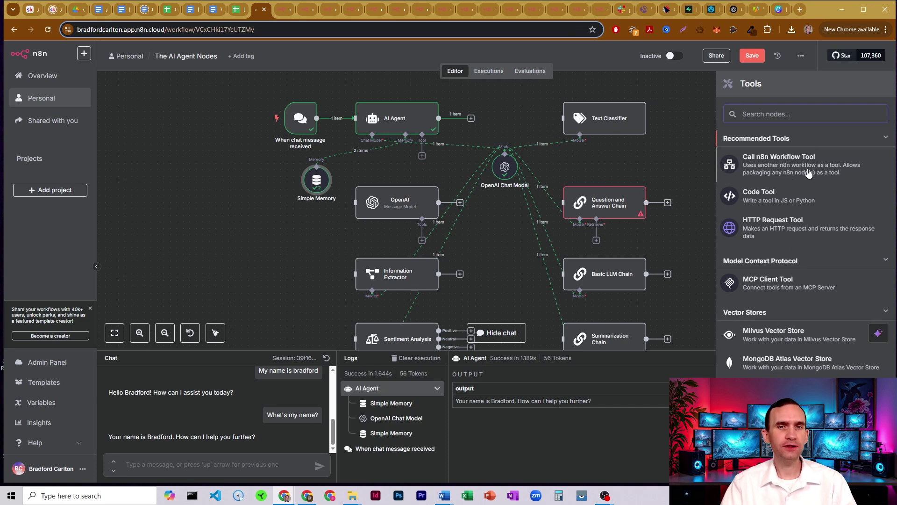
{"action": "scroll", "coordinate": [758, 219], "scroll_direction": "down", "scroll_amount": 1}
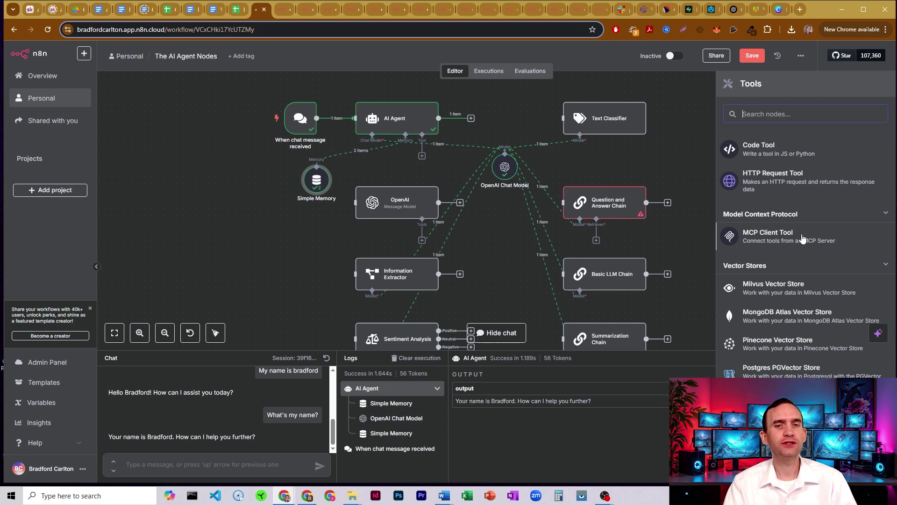
{"action": "scroll", "coordinate": [787, 224], "scroll_direction": "down", "scroll_amount": 3}
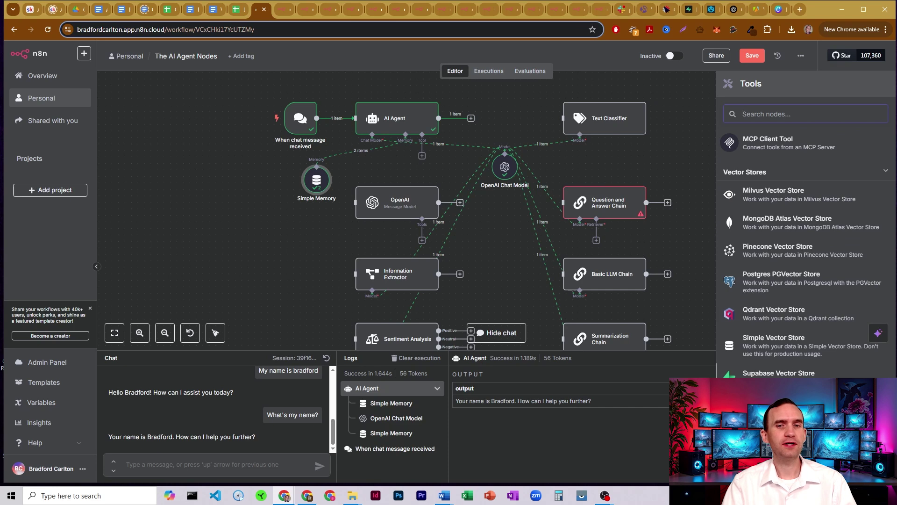
{"action": "scroll", "coordinate": [786, 202], "scroll_direction": "down", "scroll_amount": 2}
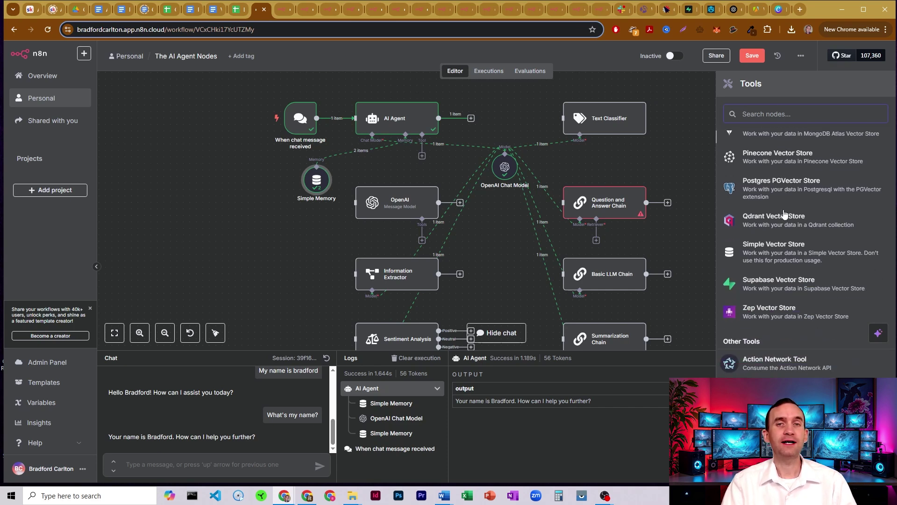
{"action": "scroll", "coordinate": [786, 215], "scroll_direction": "down", "scroll_amount": 6}
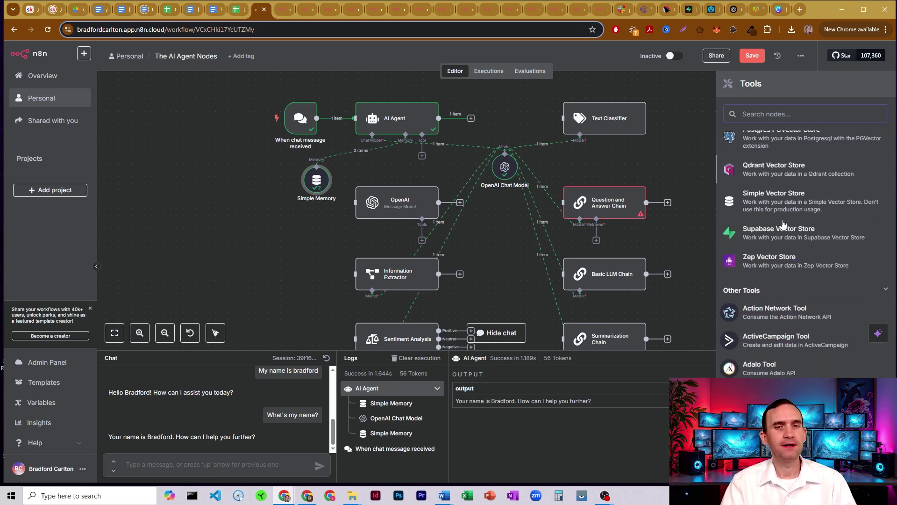
{"action": "scroll", "coordinate": [784, 286], "scroll_direction": "down", "scroll_amount": 10}
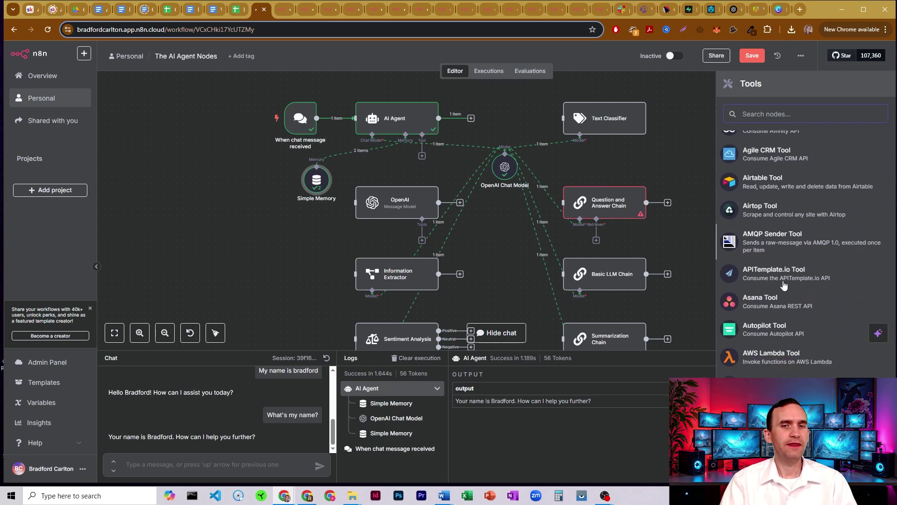
{"action": "scroll", "coordinate": [785, 285], "scroll_direction": "up", "scroll_amount": 15}
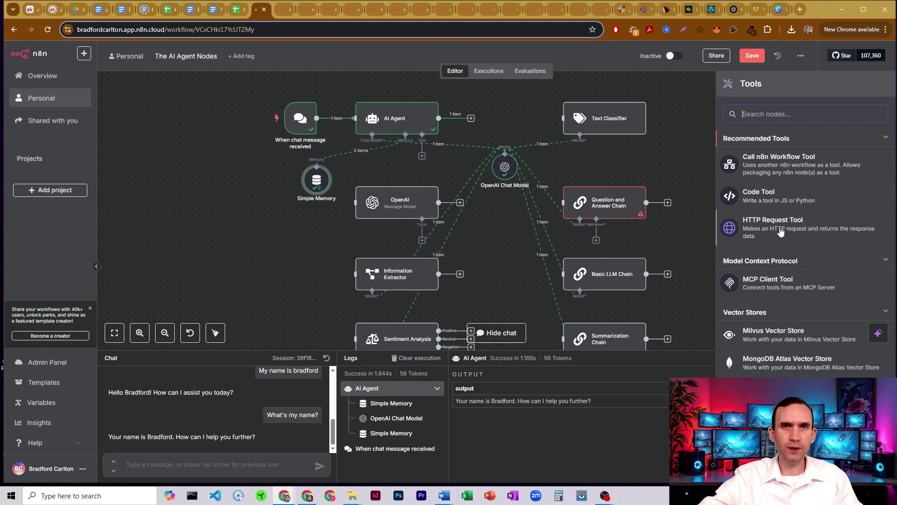
{"action": "scroll", "coordinate": [780, 229], "scroll_direction": "down", "scroll_amount": 20}
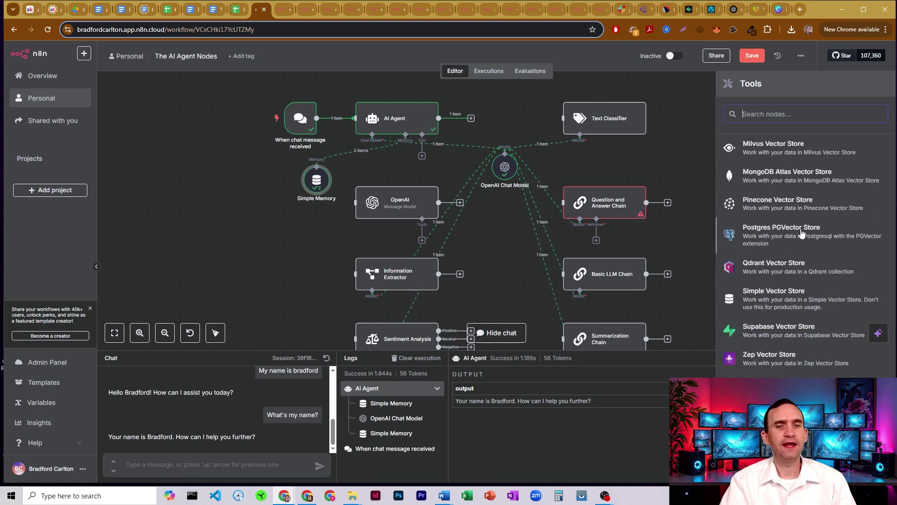
{"action": "scroll", "coordinate": [810, 240], "scroll_direction": "down", "scroll_amount": 15}
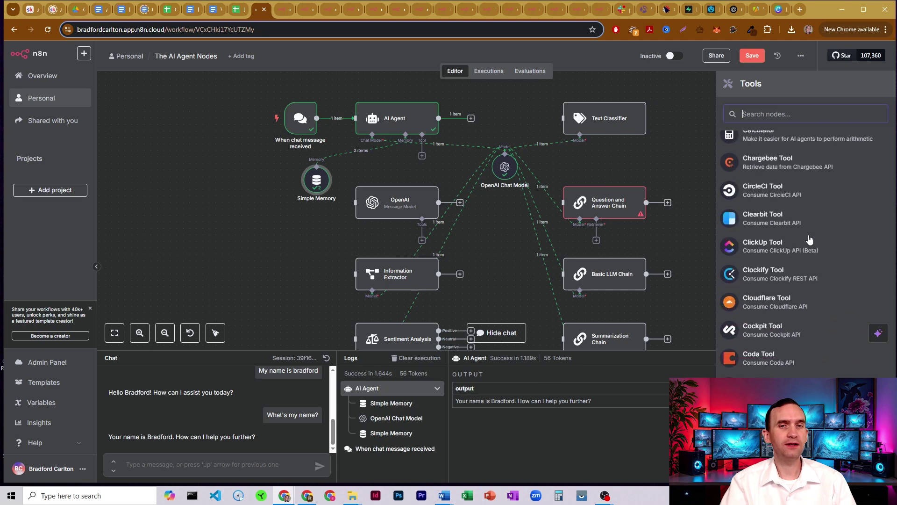
{"action": "scroll", "coordinate": [810, 240], "scroll_direction": "down", "scroll_amount": 15}
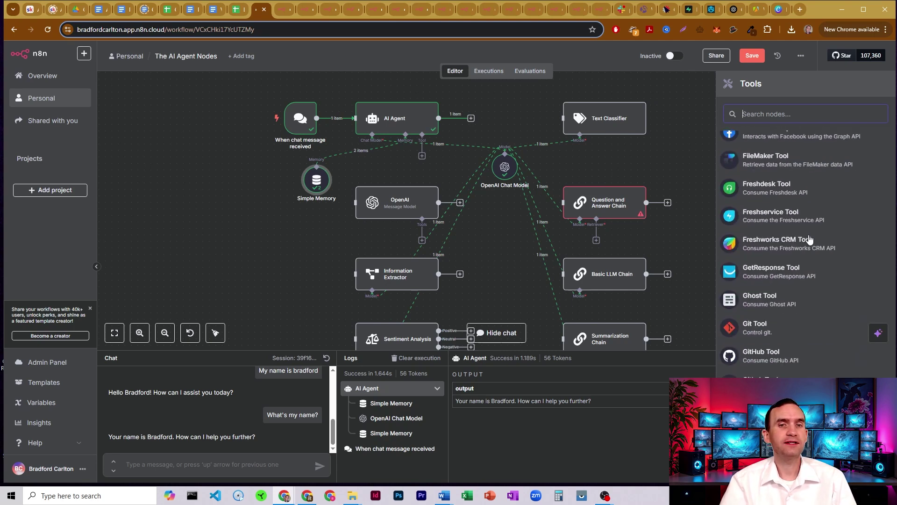
{"action": "scroll", "coordinate": [810, 240], "scroll_direction": "down", "scroll_amount": 15}
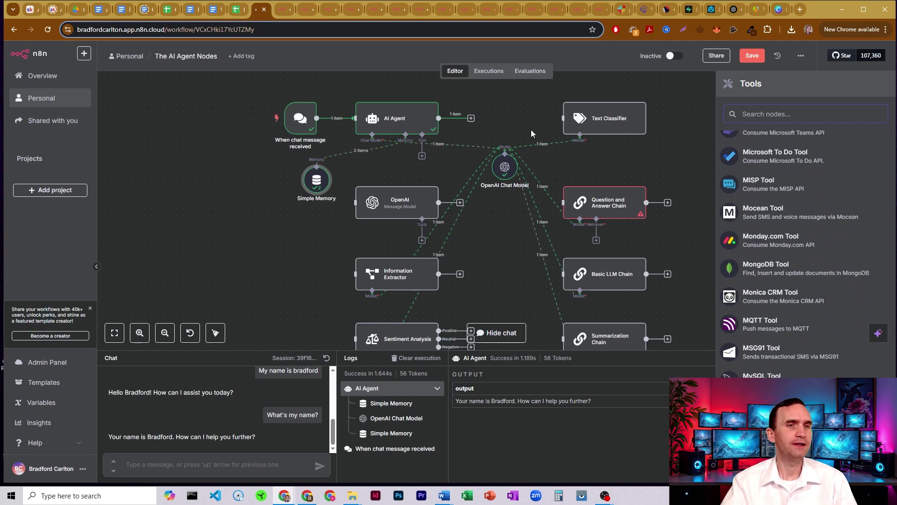
{"action": "left_click", "coordinate": [514, 117]}
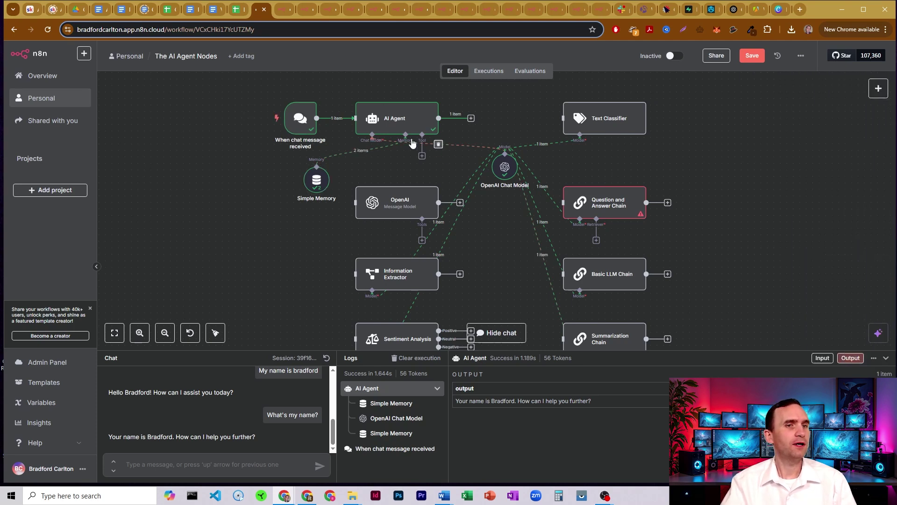
Review the AI Agent's JSON output in its node settings and enable Require Specific Output Format
{"action": "double_click", "coordinate": [411, 121]}
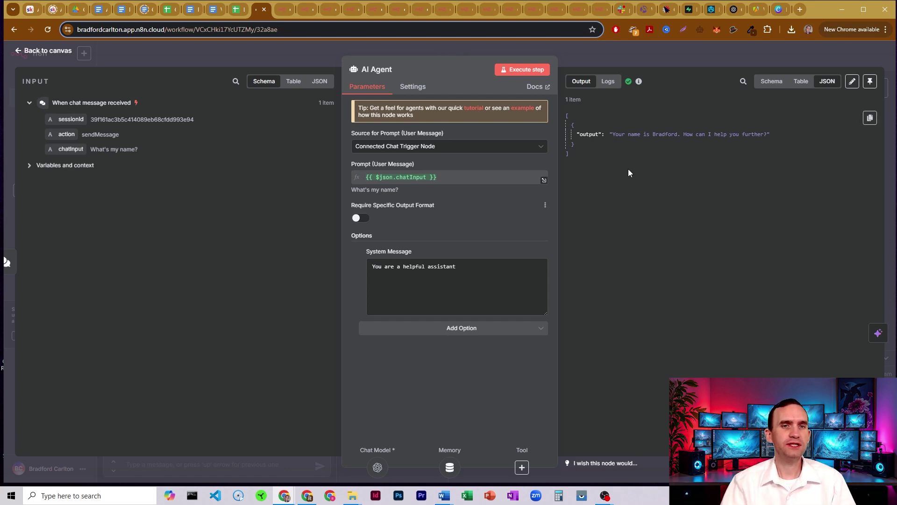
{"action": "left_click_drag", "start_coordinate": [613, 135], "coordinate": [774, 139]}
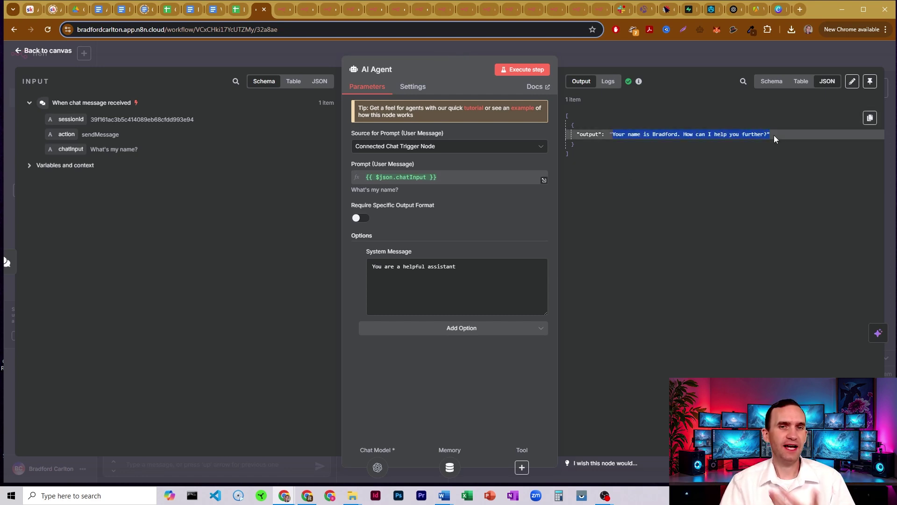
{"action": "left_click", "coordinate": [772, 138]}
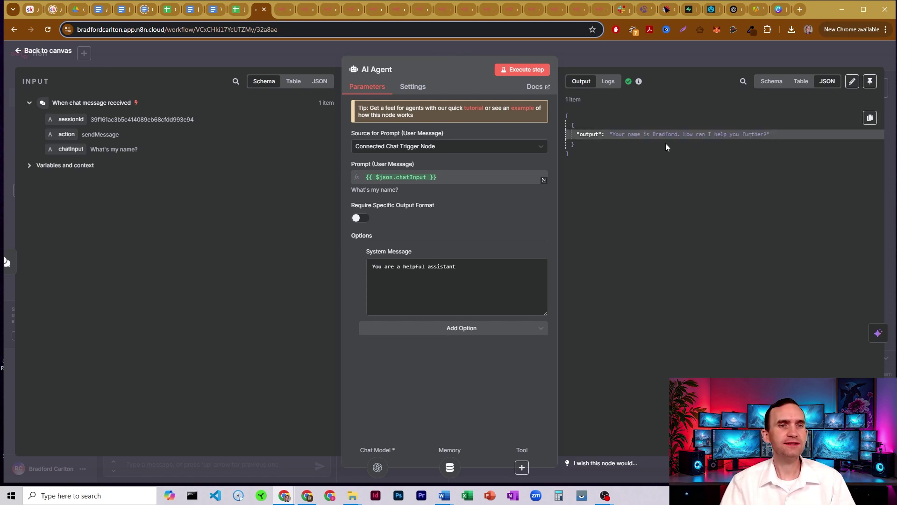
{"action": "left_click", "coordinate": [360, 219]}
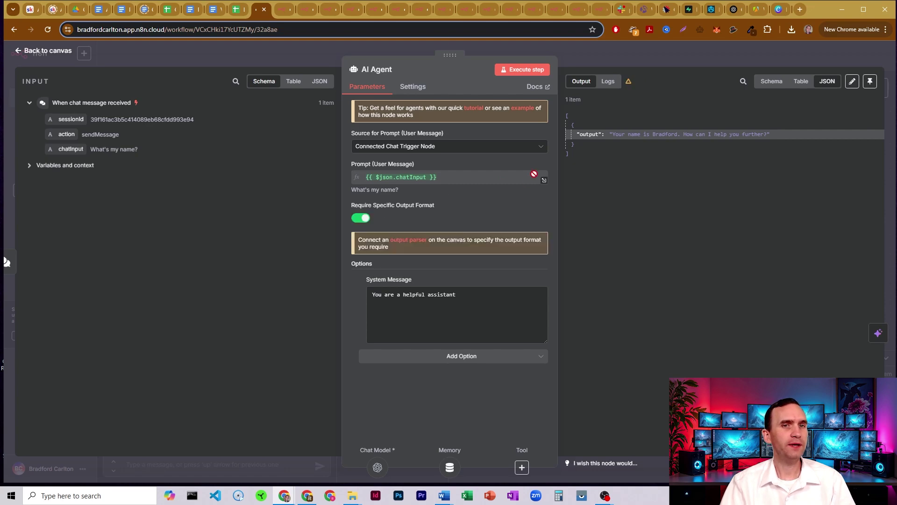
Attach an Auto-fixing Output Parser to the AI Agent's output parser connection and place it on the canvas above the OpenAI Chat Model
{"action": "left_click", "coordinate": [594, 53]}
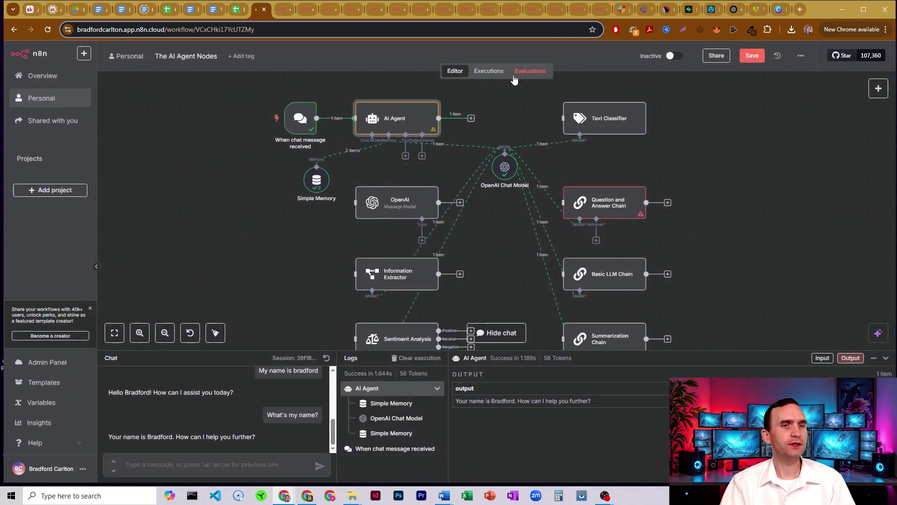
{"action": "left_click", "coordinate": [422, 156]}
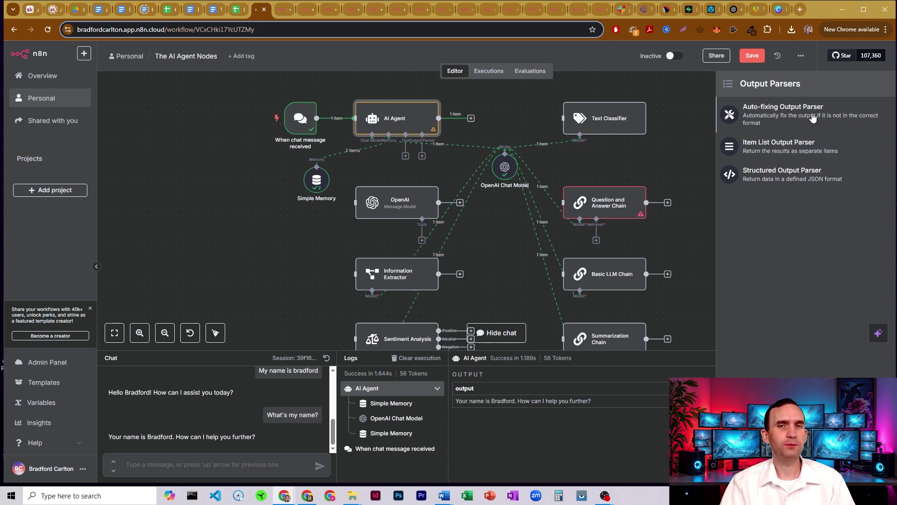
{"action": "left_click", "coordinate": [771, 116]}
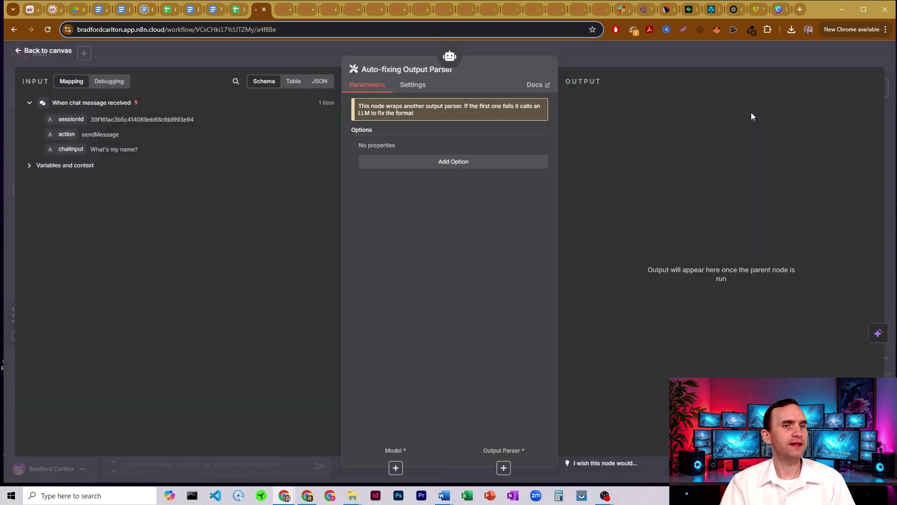
{"action": "left_click", "coordinate": [588, 58]}
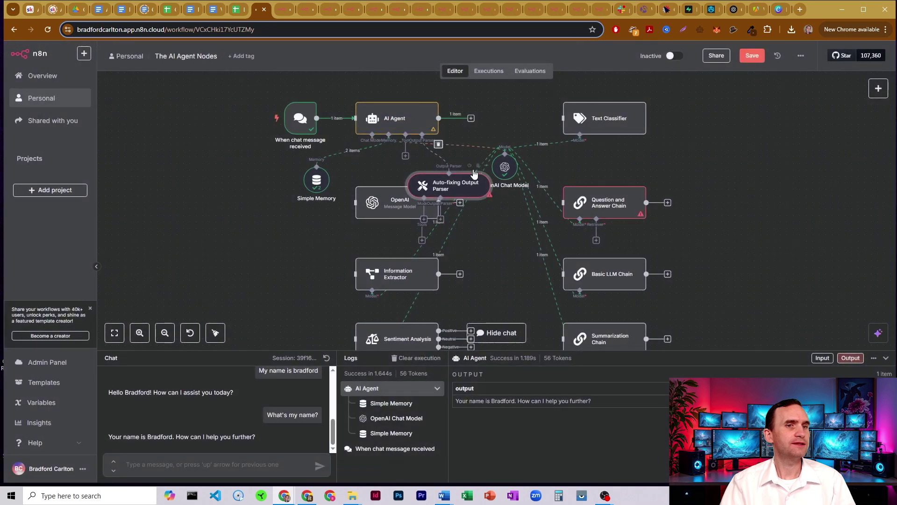
{"action": "left_click_drag", "start_coordinate": [455, 167], "coordinate": [545, 103]}
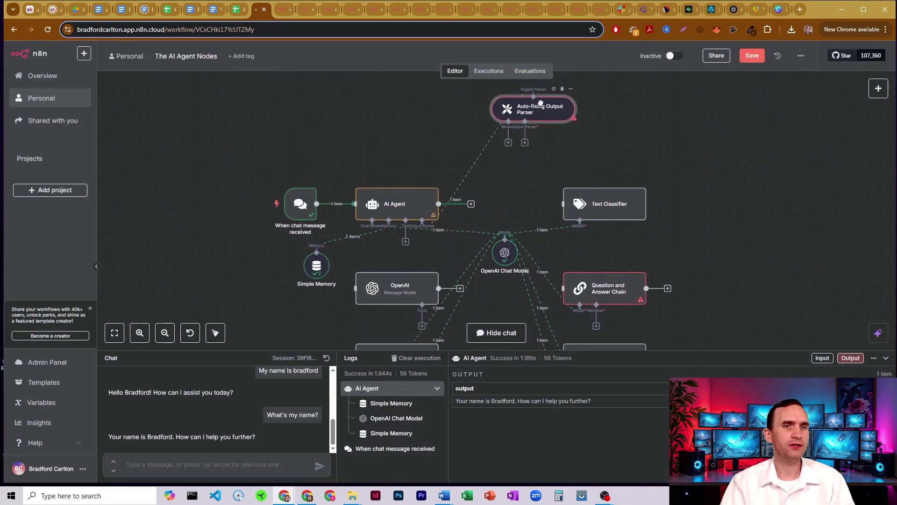
Add a separate OpenAI Chat Model as the Auto-fixing Output Parser's model and open its list of available models
{"action": "left_click", "coordinate": [508, 143]}
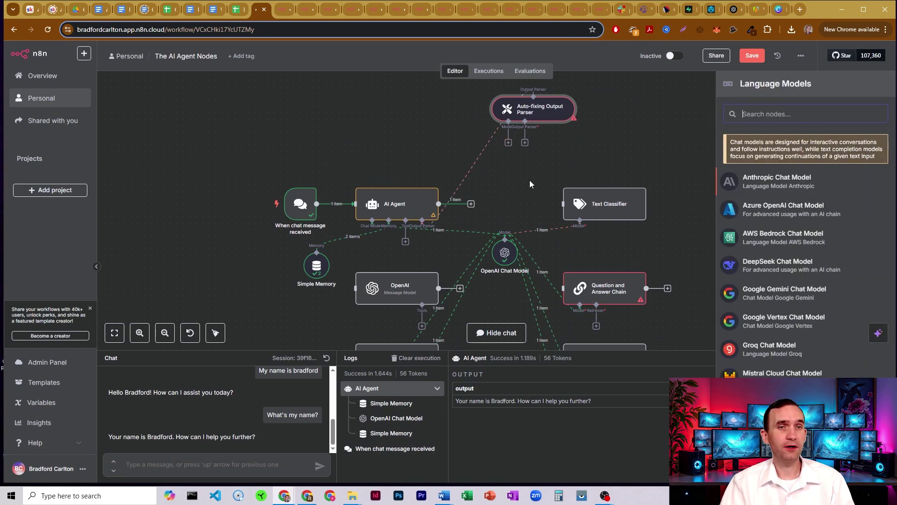
{"action": "scroll", "coordinate": [790, 261], "scroll_direction": "down", "scroll_amount": 3}
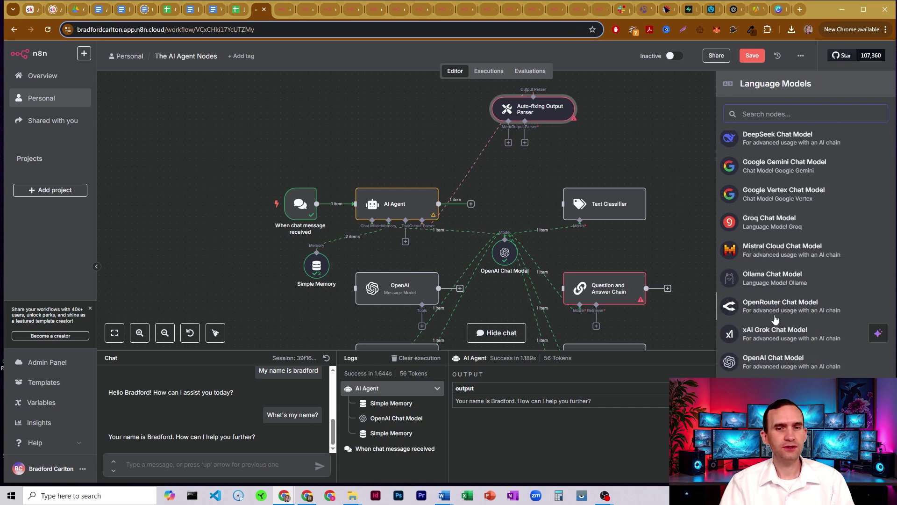
{"action": "scroll", "coordinate": [776, 327], "scroll_direction": "up", "scroll_amount": 3}
{"action": "scroll", "coordinate": [774, 322], "scroll_direction": "down", "scroll_amount": 2}
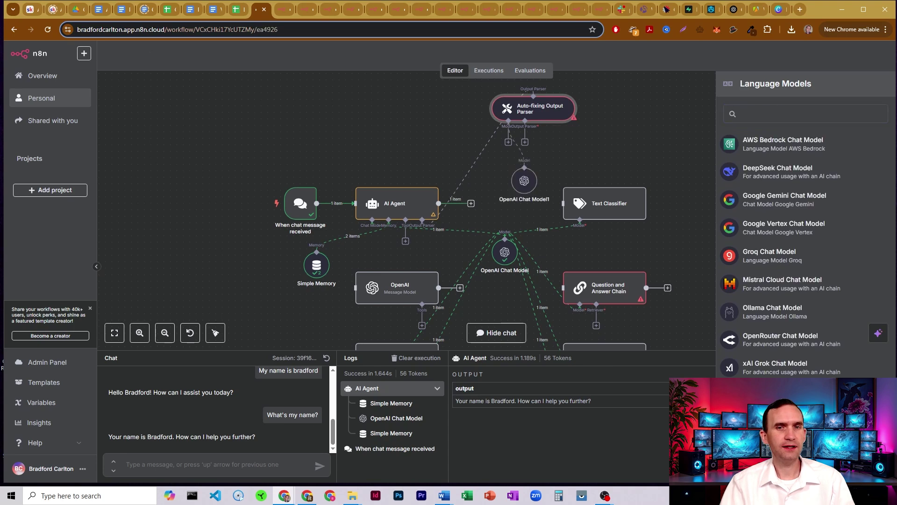
{"action": "double_click", "coordinate": [504, 253]}
{"action": "left_click", "coordinate": [434, 150]}
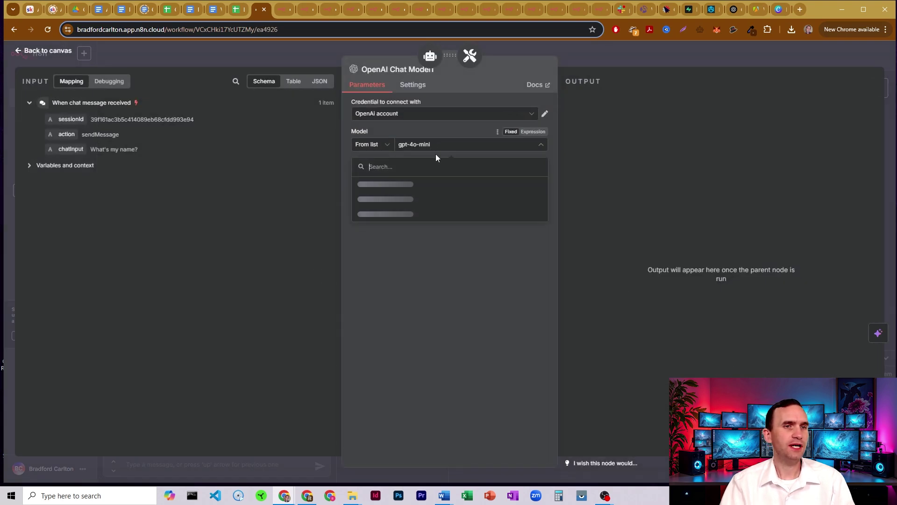
{"action": "left_click", "coordinate": [587, 52]}
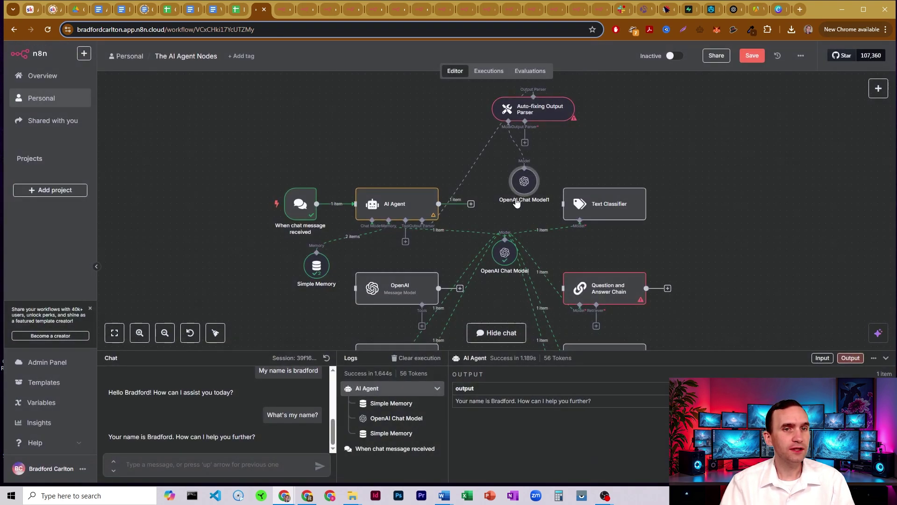
Delete the added chat model and connect the existing OpenAI Chat Model to the Auto-fixing Output Parser instead
{"action": "left_click_drag", "start_coordinate": [523, 183], "coordinate": [510, 177]}
{"action": "left_click", "coordinate": [511, 154]}
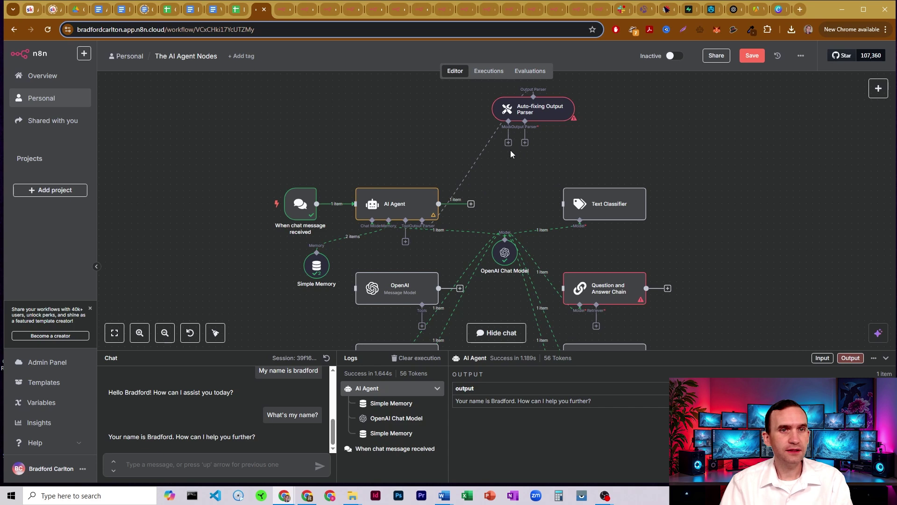
{"action": "left_click_drag", "start_coordinate": [505, 239], "coordinate": [509, 123]}
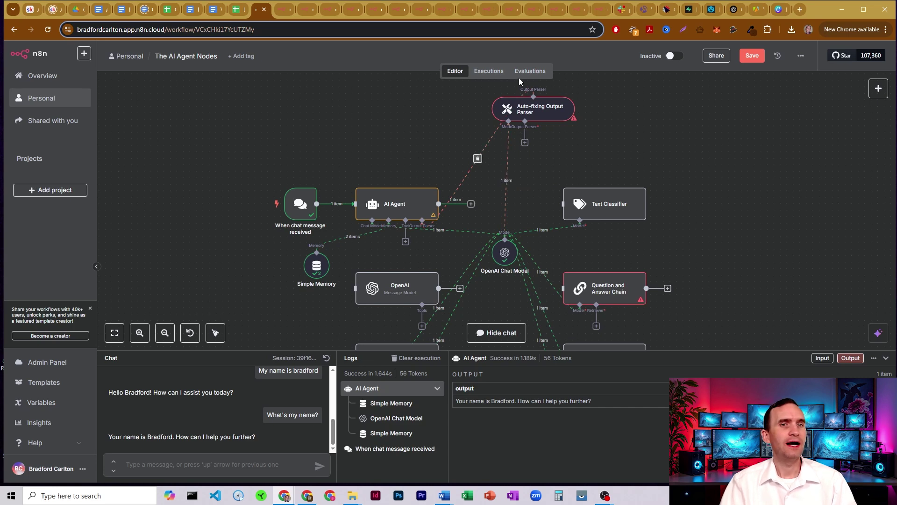
Attach a Structured Output Parser to the Auto-fixing Output Parser, and view its Define Below schema before restoring Generate From JSON Example
{"action": "left_click", "coordinate": [525, 143]}
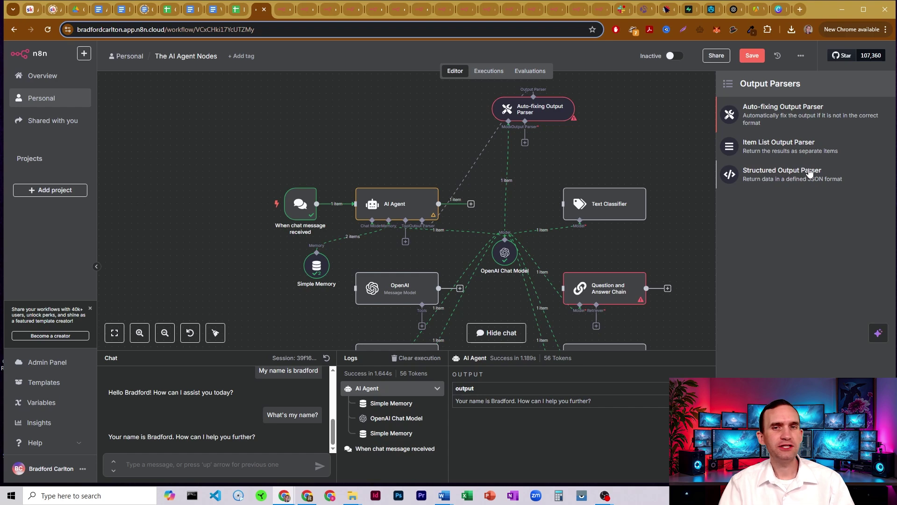
{"action": "left_click", "coordinate": [762, 174]}
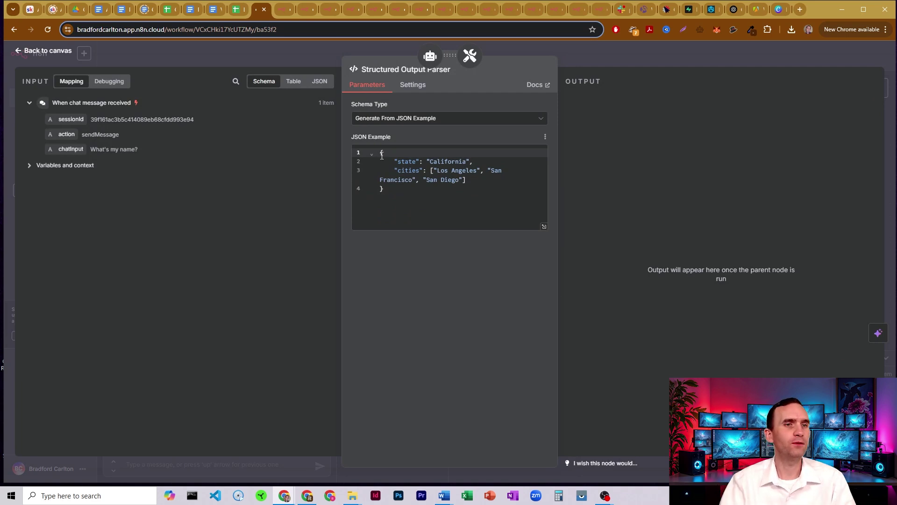
{"action": "left_click", "coordinate": [539, 120]}
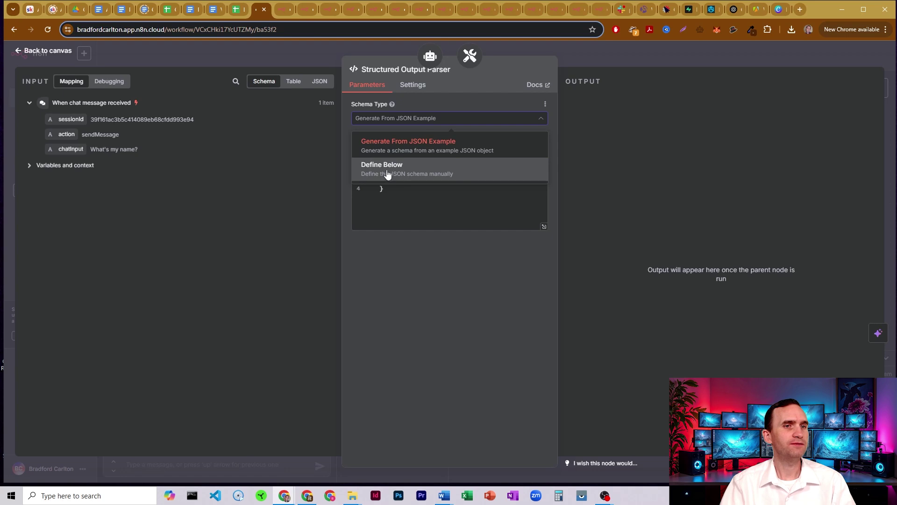
{"action": "left_click", "coordinate": [384, 180]}
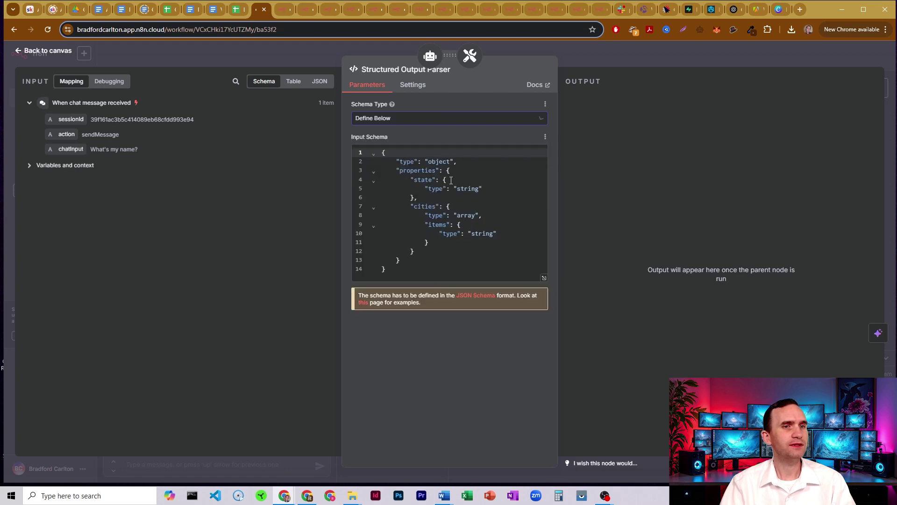
{"action": "left_click", "coordinate": [398, 123]}
{"action": "left_click", "coordinate": [397, 142]}
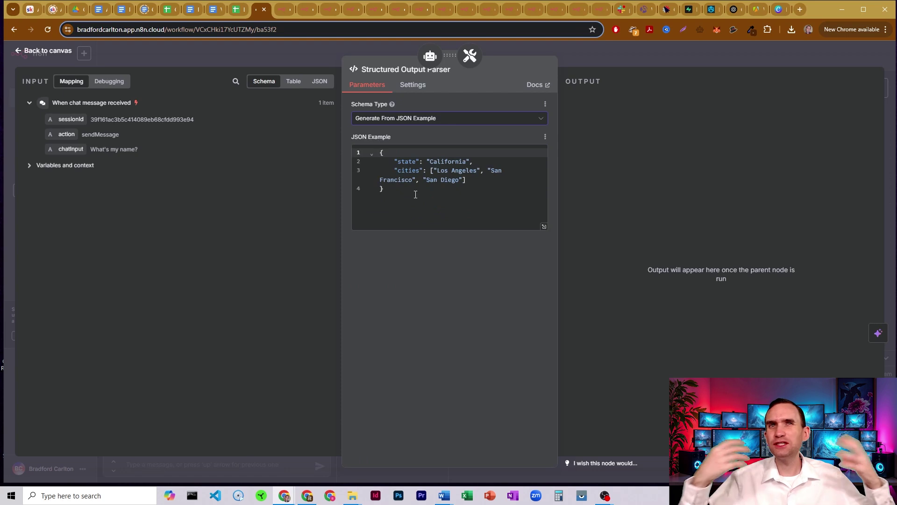
Compare the Define Below and JSON example schema types once more, and place the Structured Output Parser just below the Auto-fixing Output Parser
{"action": "left_click", "coordinate": [455, 118]}
{"action": "left_click", "coordinate": [427, 175]}
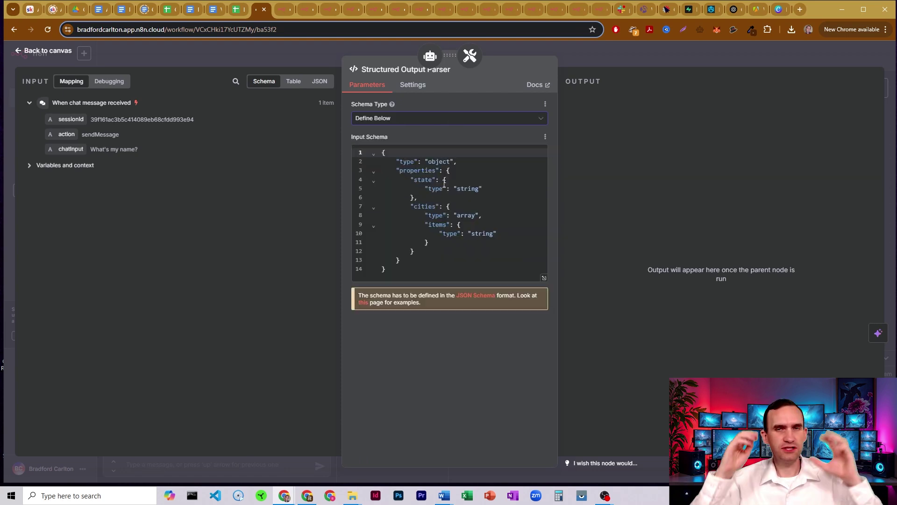
{"action": "left_click", "coordinate": [456, 120]}
{"action": "left_click", "coordinate": [437, 140]}
{"action": "left_click", "coordinate": [613, 58]}
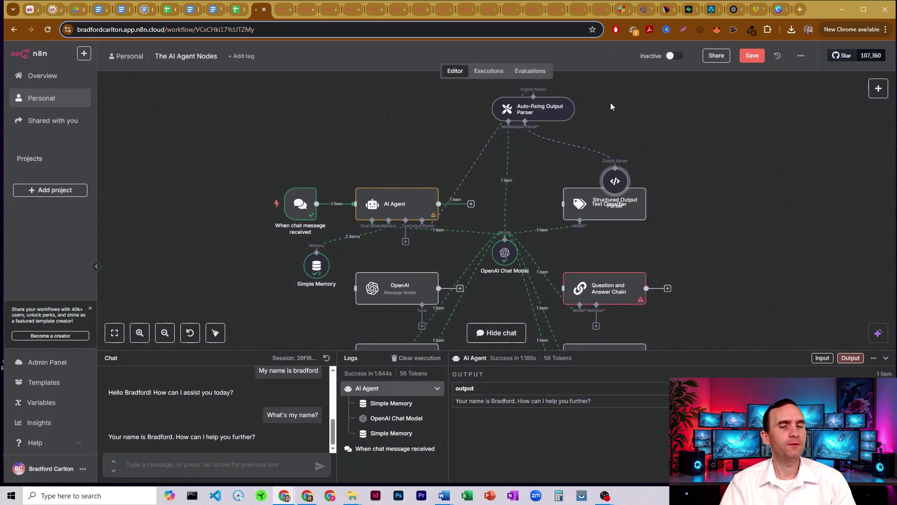
{"action": "left_click_drag", "start_coordinate": [615, 183], "coordinate": [543, 149]}
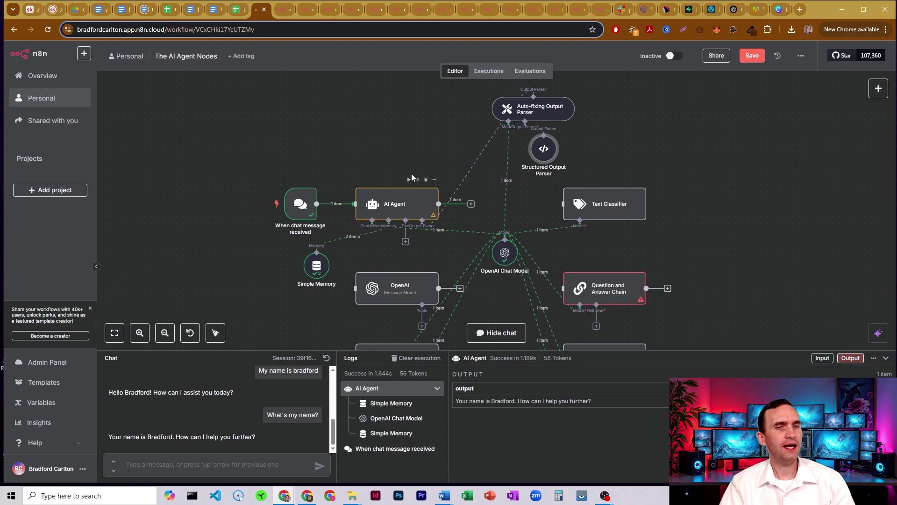
Review the AI Agent's system message and return to the output parser and chat model nodes on the canvas
{"action": "double_click", "coordinate": [417, 202]}
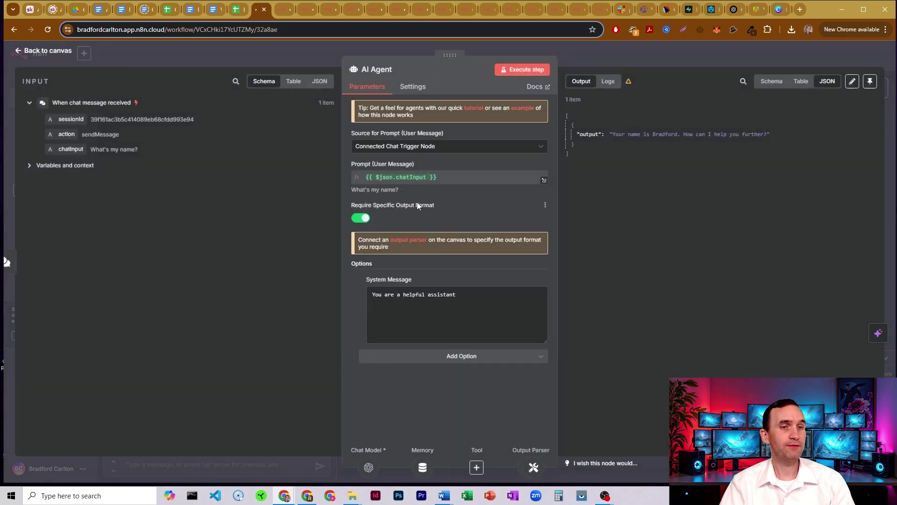
{"action": "left_click_drag", "start_coordinate": [459, 294], "coordinate": [372, 295]}
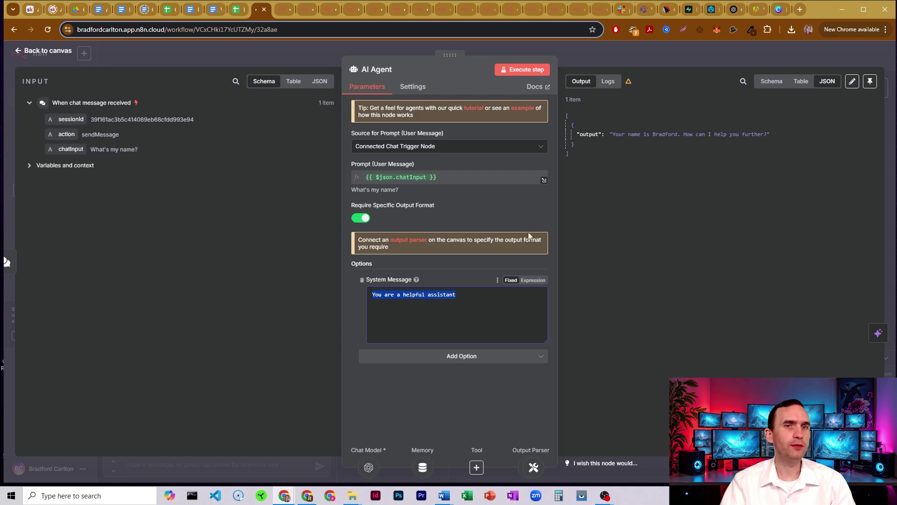
{"action": "left_click", "coordinate": [588, 61]}
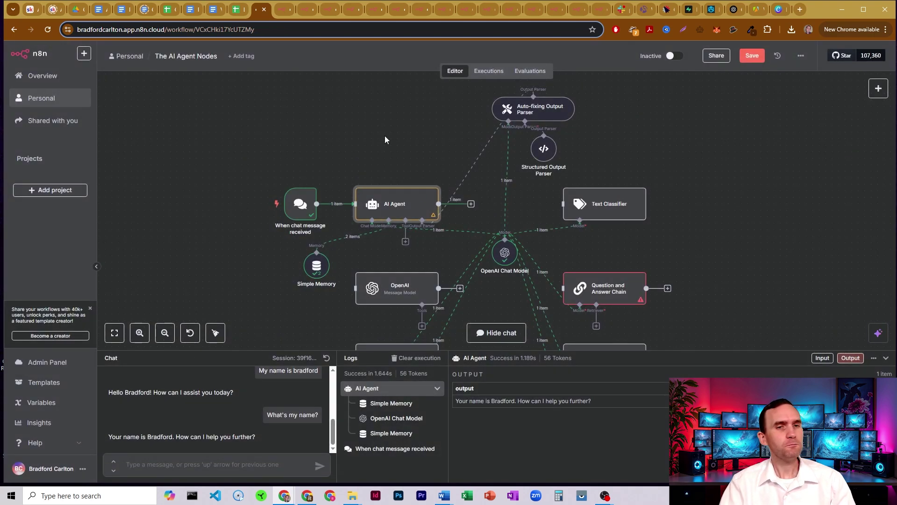
{"action": "left_click", "coordinate": [531, 113]}
{"action": "left_click", "coordinate": [517, 201]}
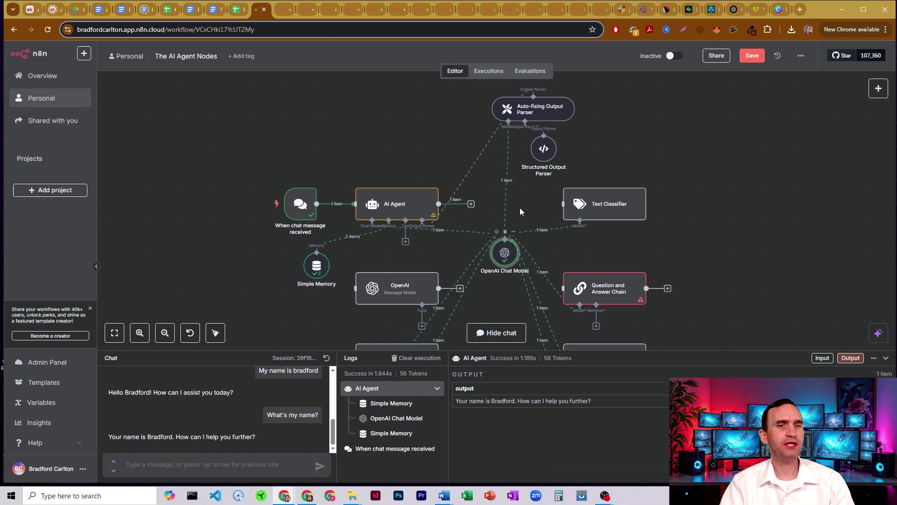
Replace the Structured Output Parser under the Auto-fixing Output Parser with an Item List Output Parser
{"action": "left_click", "coordinate": [547, 149]}
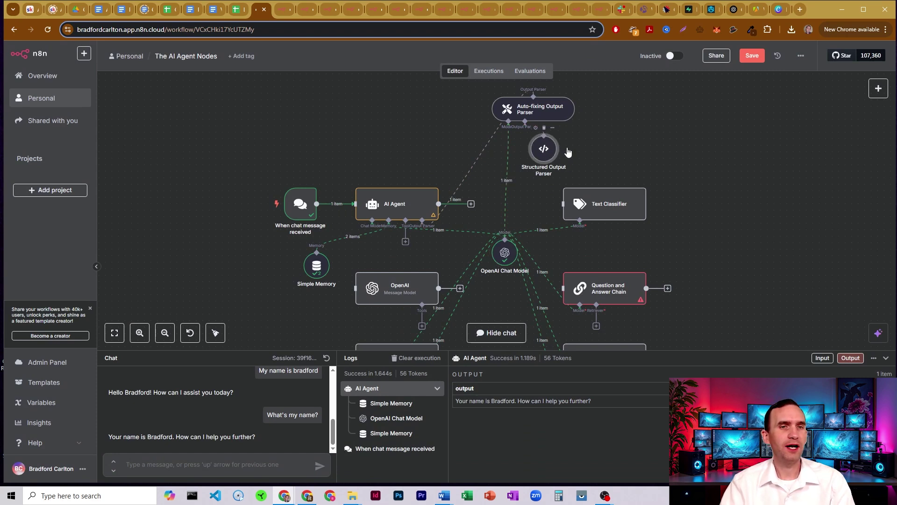
{"action": "left_click", "coordinate": [544, 128]}
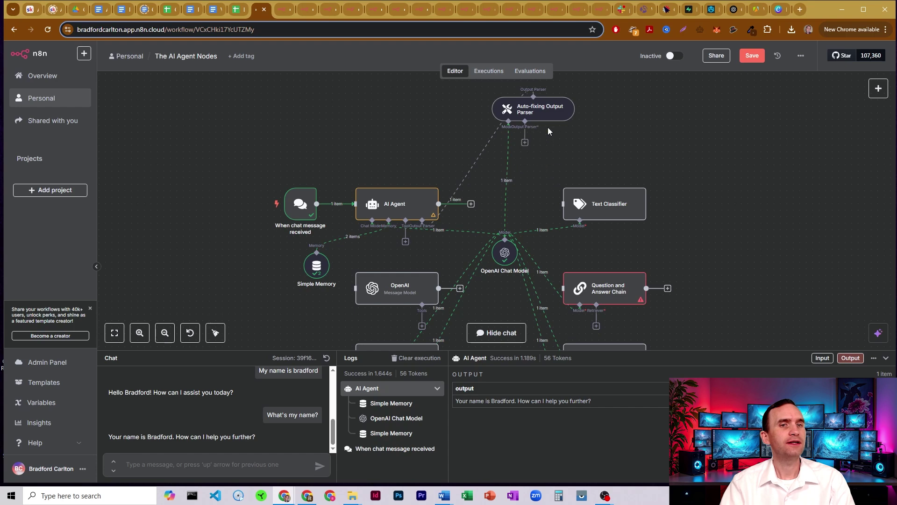
{"action": "left_click", "coordinate": [525, 143]}
{"action": "left_click", "coordinate": [773, 145]}
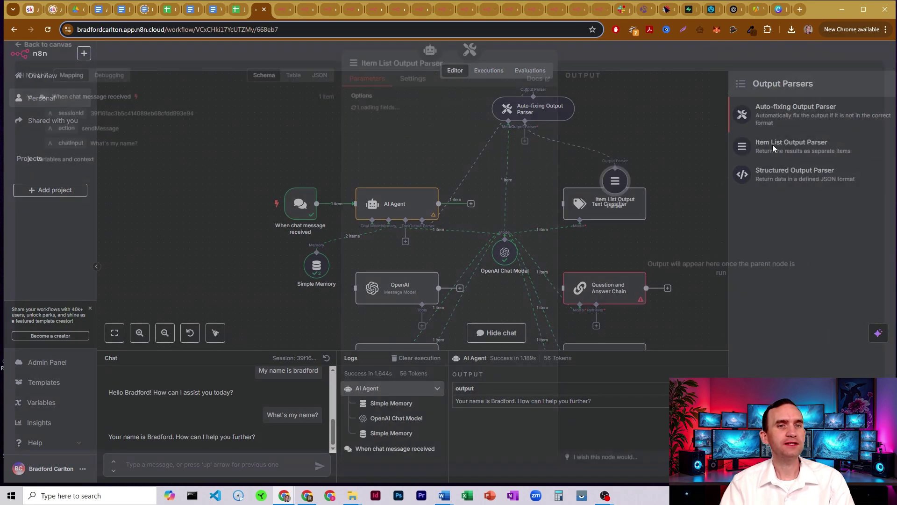
Add the Number Of Items and Separator options to the Item List Output Parser, keeping -1 and \n, and close its settings
{"action": "left_click", "coordinate": [451, 131]}
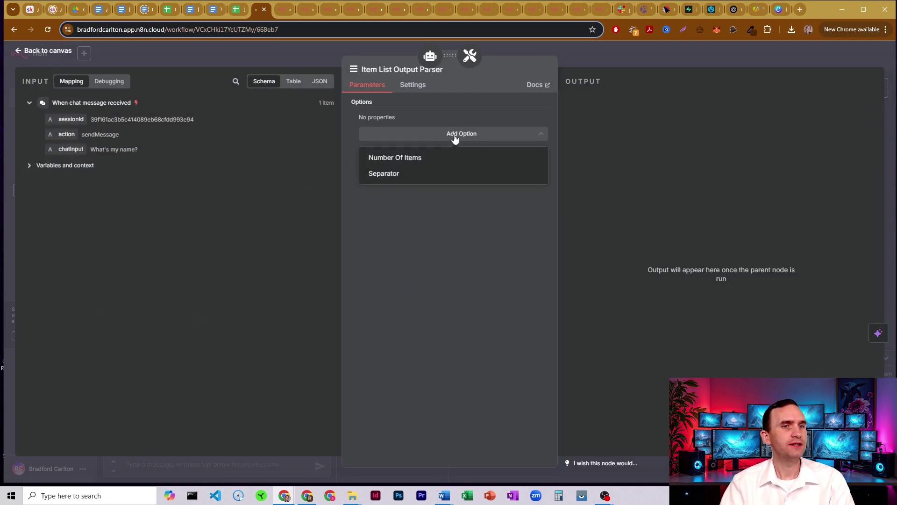
{"action": "left_click", "coordinate": [420, 157]}
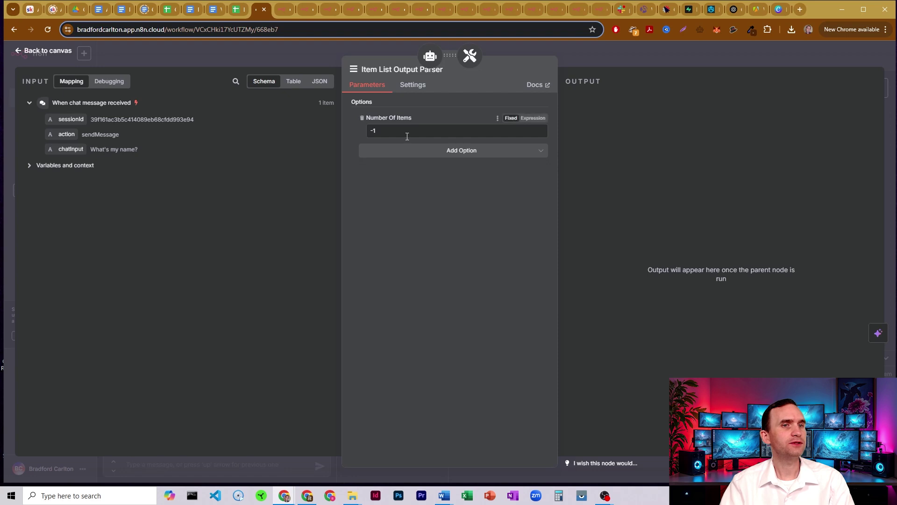
{"action": "left_click", "coordinate": [440, 153]}
{"action": "left_click", "coordinate": [421, 176]}
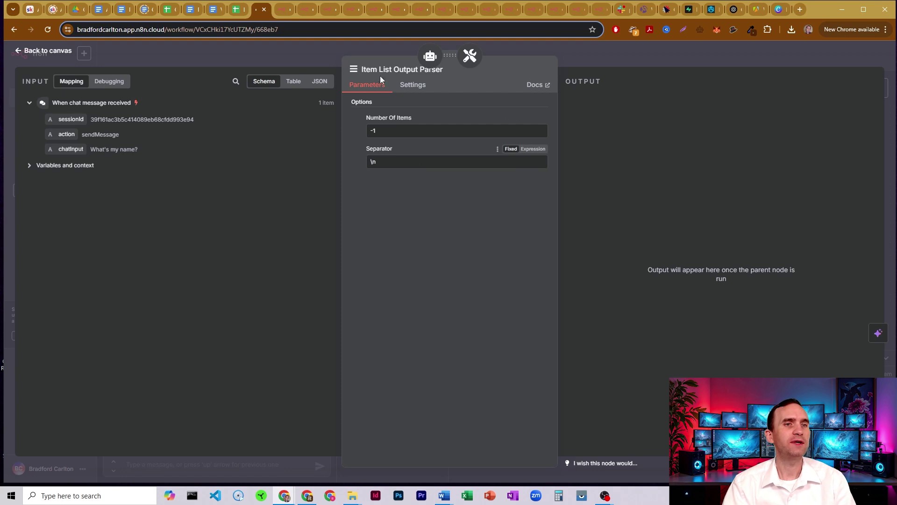
{"action": "left_click", "coordinate": [591, 58]}
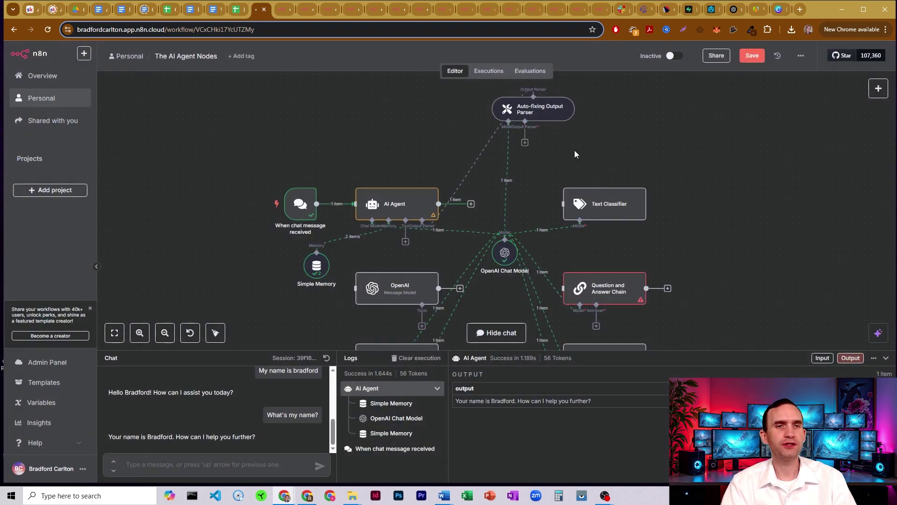
Replace the Auto-fixing Output Parser with a Structured Output Parser attached directly to the AI Agent, placed beside the OpenAI Chat Model
{"action": "left_click", "coordinate": [529, 117]}
{"action": "key", "text": "Delete"}
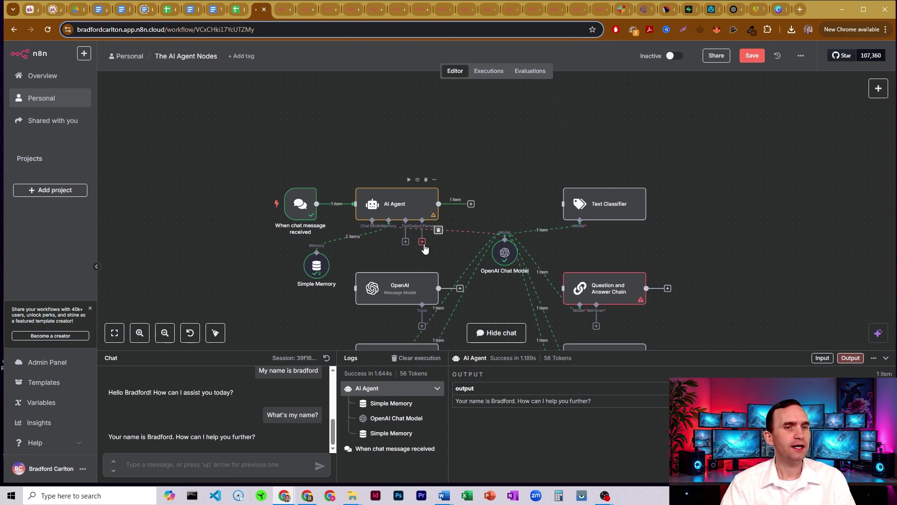
{"action": "left_click", "coordinate": [422, 241]}
{"action": "left_click", "coordinate": [785, 175]}
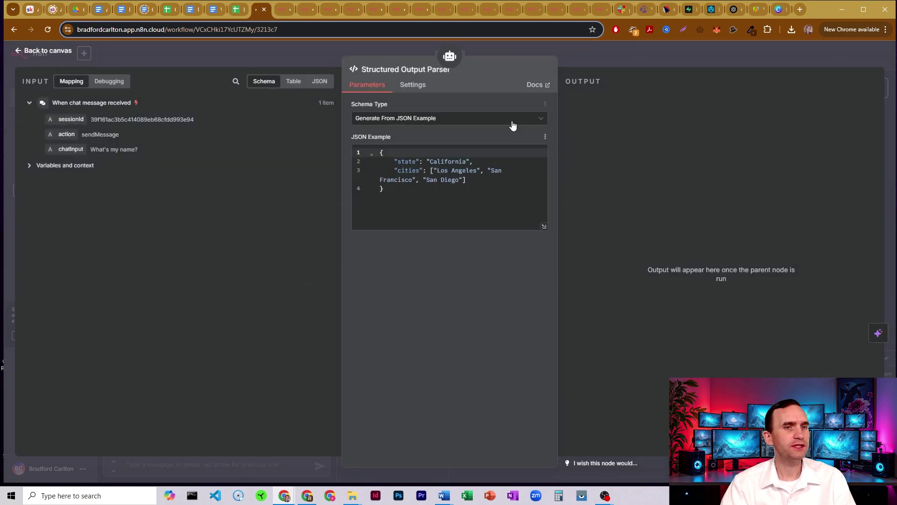
{"action": "left_click", "coordinate": [589, 60]}
{"action": "left_click_drag", "start_coordinate": [420, 263], "coordinate": [445, 247]}
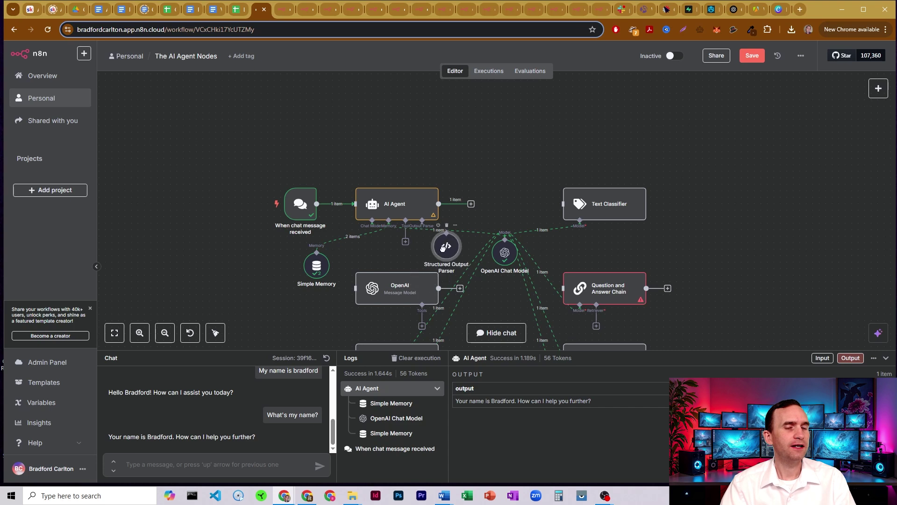
Execute the AI Agent node on its own, compare its system message with the chat input, and return to the canvas
{"action": "double_click", "coordinate": [414, 198]}
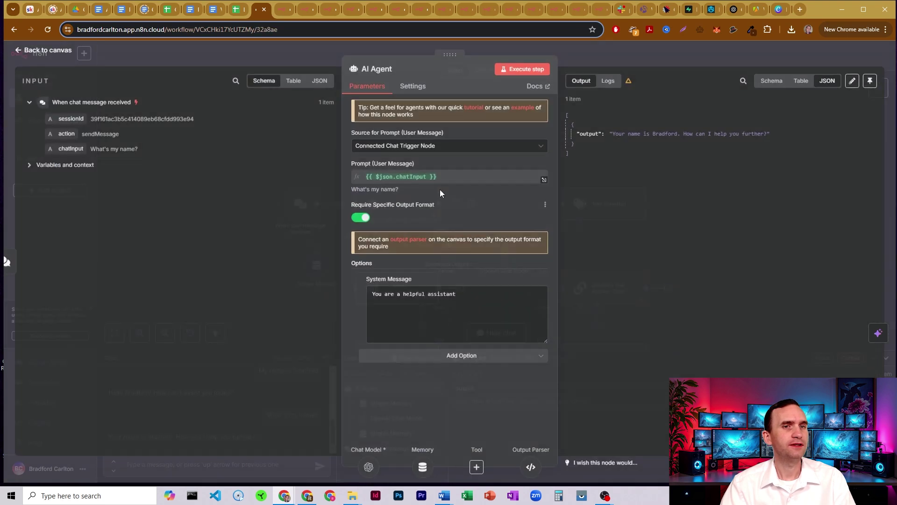
{"action": "left_click", "coordinate": [515, 71]}
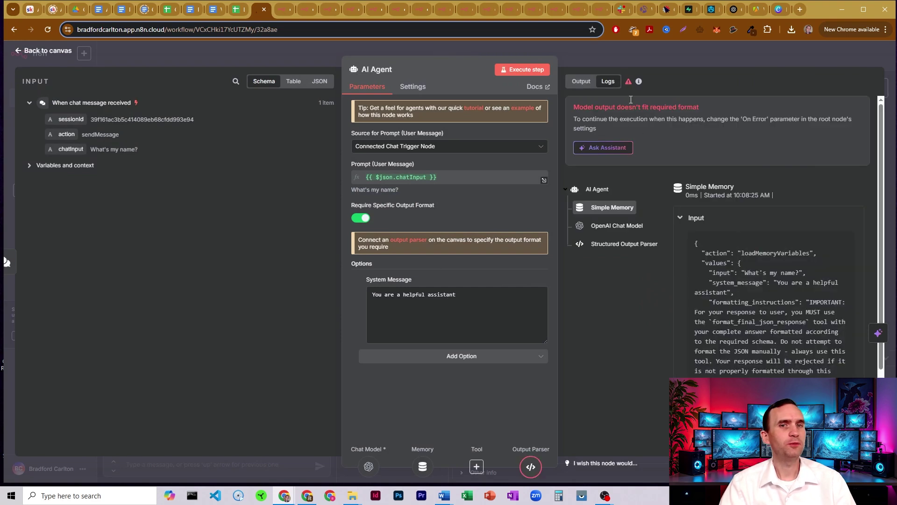
{"action": "left_click_drag", "start_coordinate": [458, 294], "coordinate": [371, 294]}
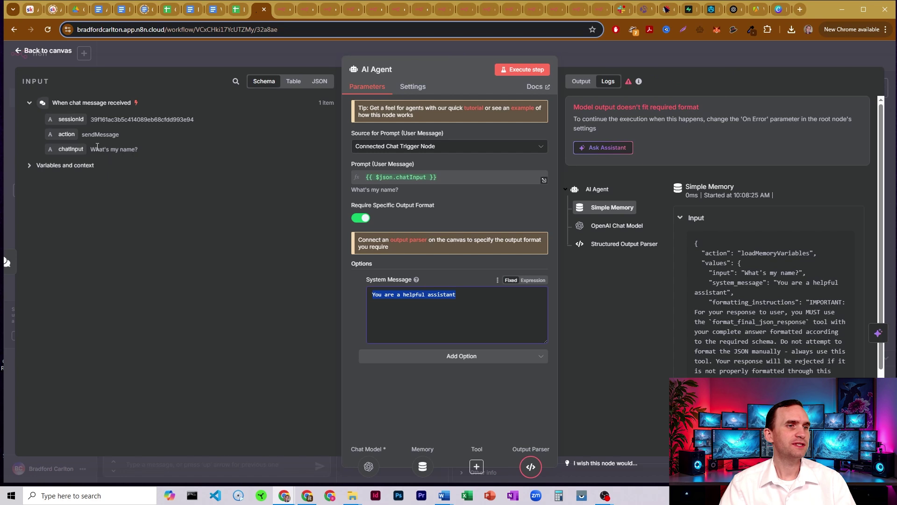
{"action": "left_click_drag", "start_coordinate": [97, 149], "coordinate": [135, 149]}
{"action": "left_click_drag", "start_coordinate": [374, 295], "coordinate": [468, 295]}
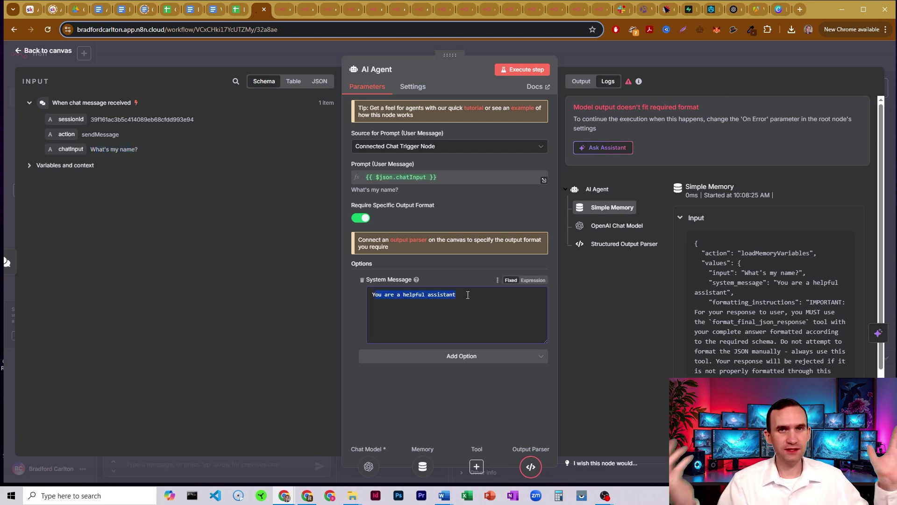
{"action": "left_click", "coordinate": [461, 300]}
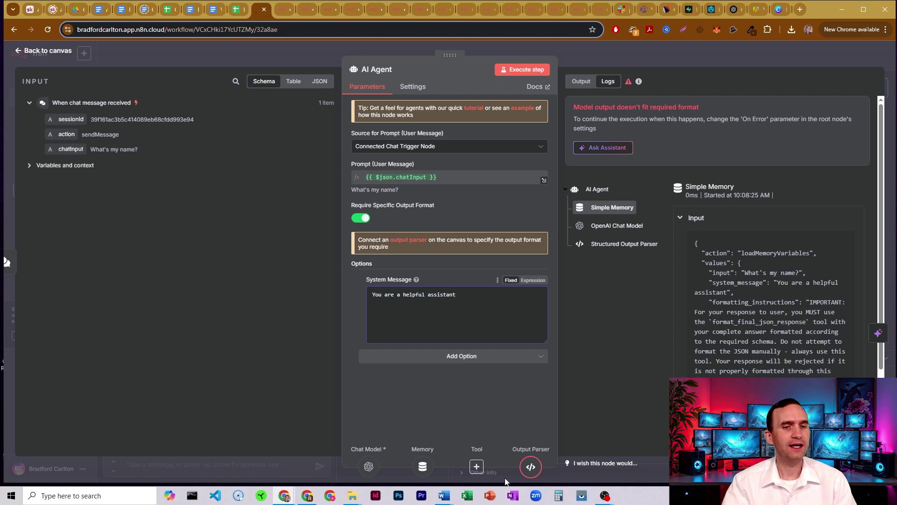
{"action": "left_click", "coordinate": [529, 467]}
{"action": "left_click", "coordinate": [604, 52]}
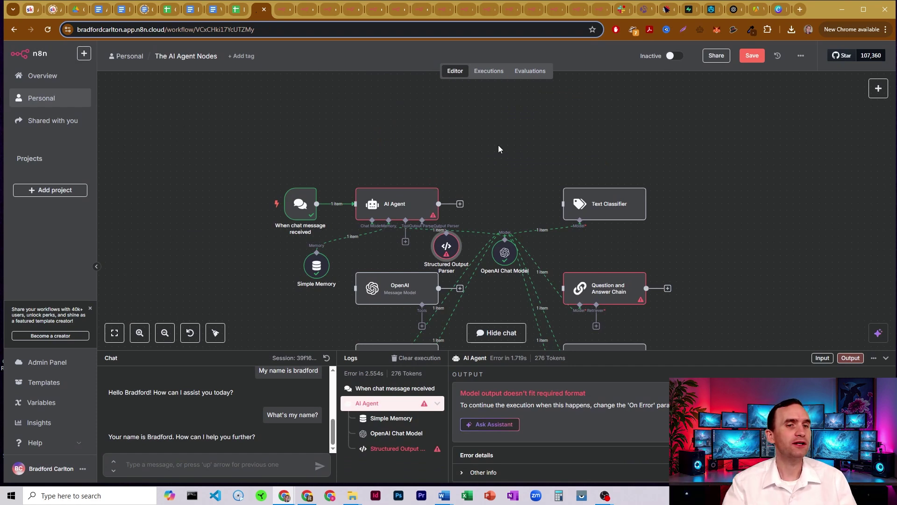
Delete the Structured Output Parser from the AI Agent and collapse the chat and execution logs to free up the canvas
{"action": "left_click_drag", "start_coordinate": [449, 152], "coordinate": [482, 110]}
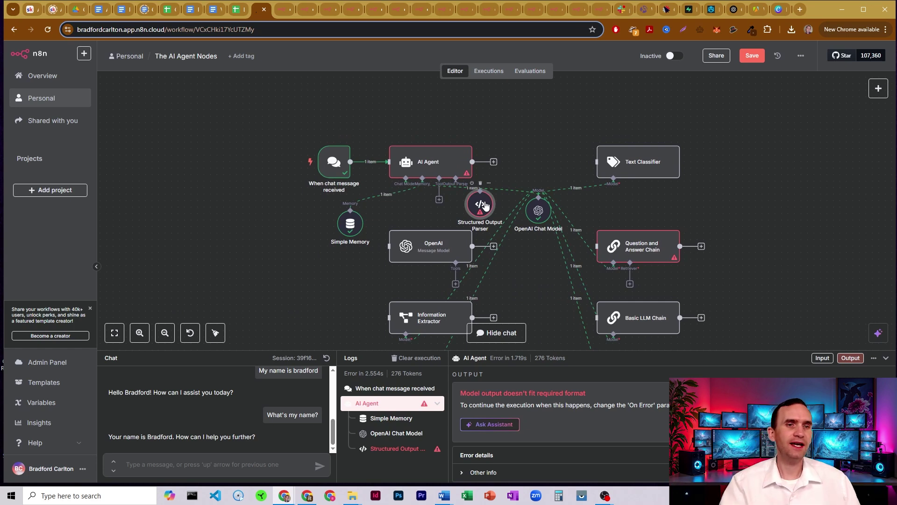
{"action": "left_click_drag", "start_coordinate": [484, 205], "coordinate": [551, 157]}
{"action": "key", "text": "Delete"}
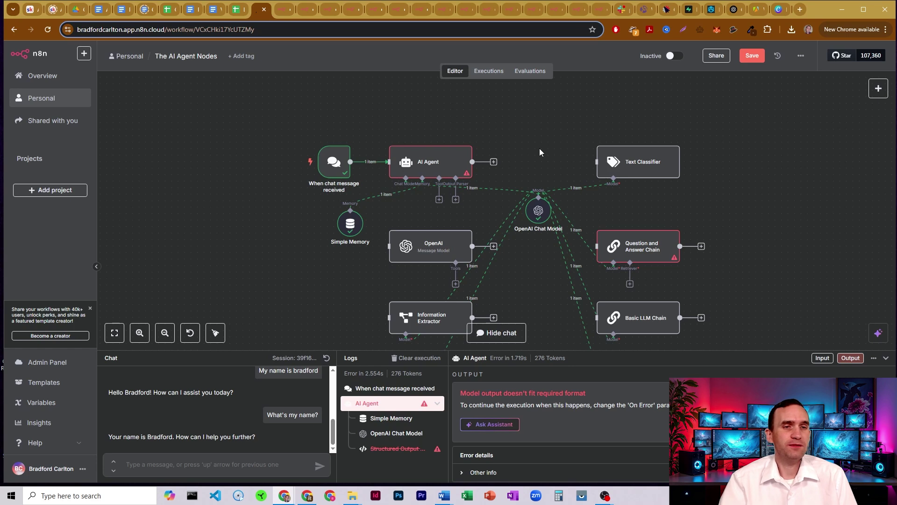
{"action": "left_click", "coordinate": [886, 358]}
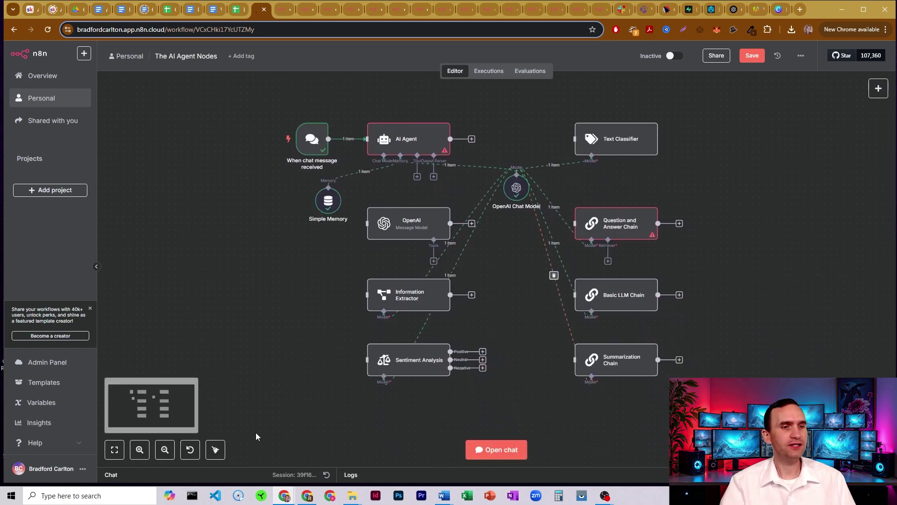
{"action": "left_click", "coordinate": [164, 450]}
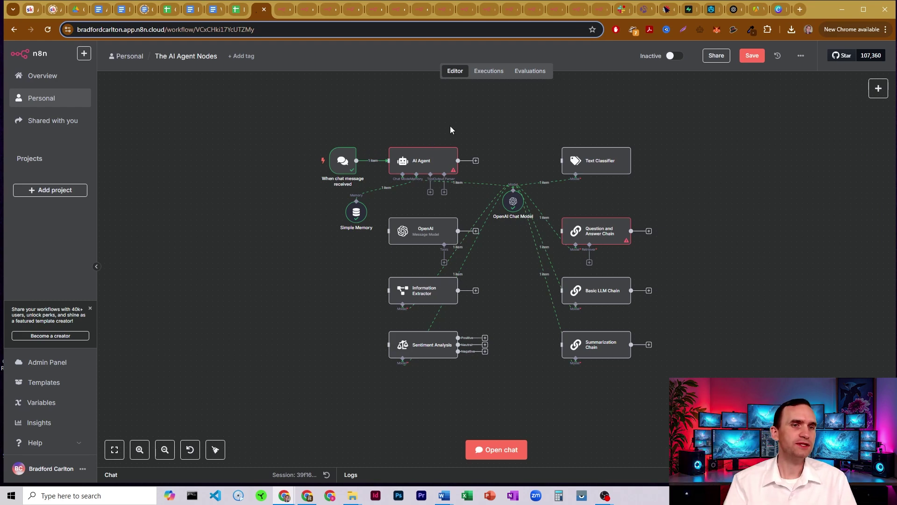
Add the Max Iterations, Return Intermediate Steps and Automatically Passthrough Binary Images options to the AI Agent, keeping 10, off and on
{"action": "double_click", "coordinate": [436, 163]}
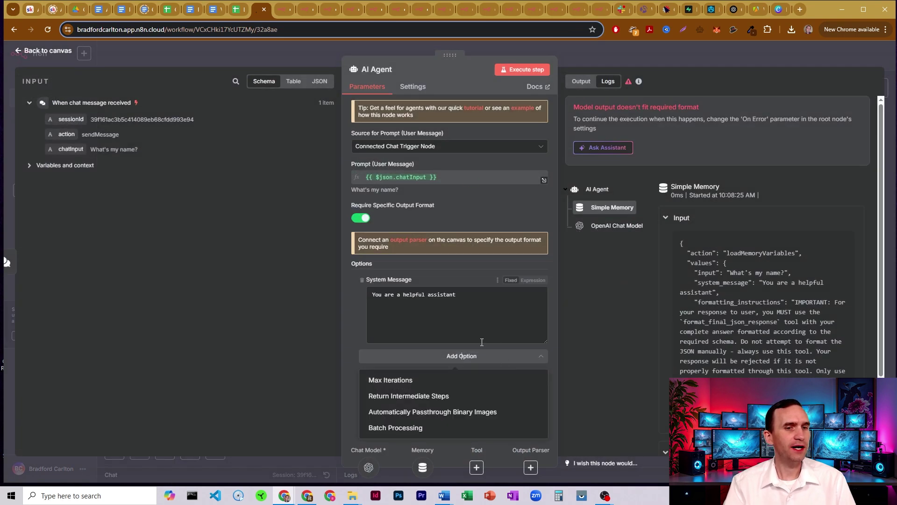
{"action": "left_click", "coordinate": [420, 384]}
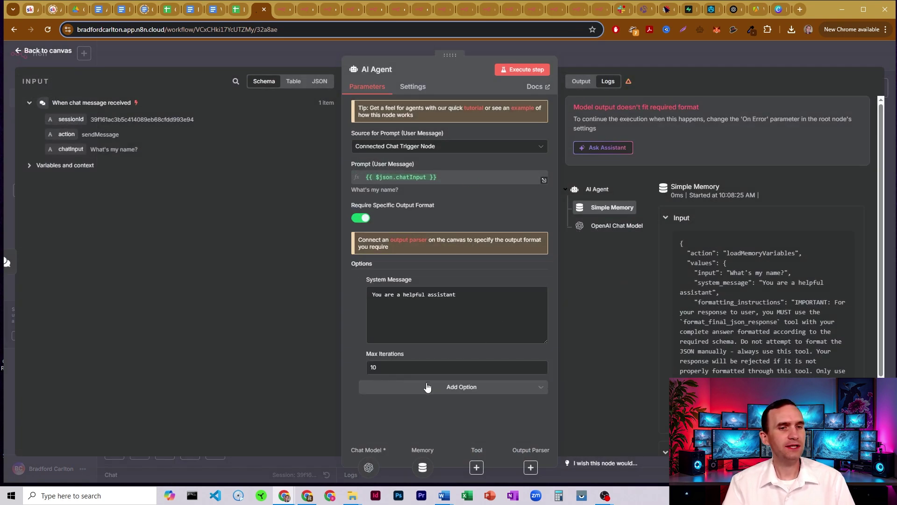
{"action": "left_click", "coordinate": [464, 388]}
{"action": "left_click", "coordinate": [463, 414]}
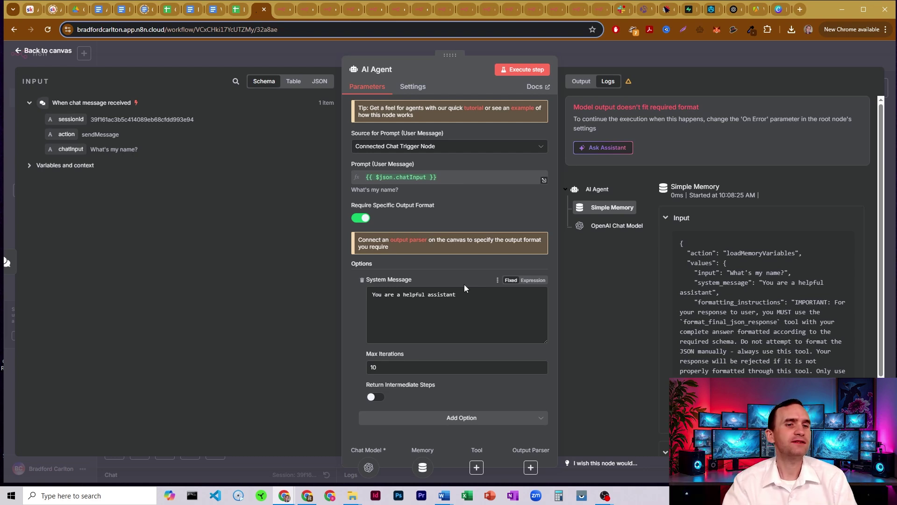
{"action": "left_click", "coordinate": [454, 419]}
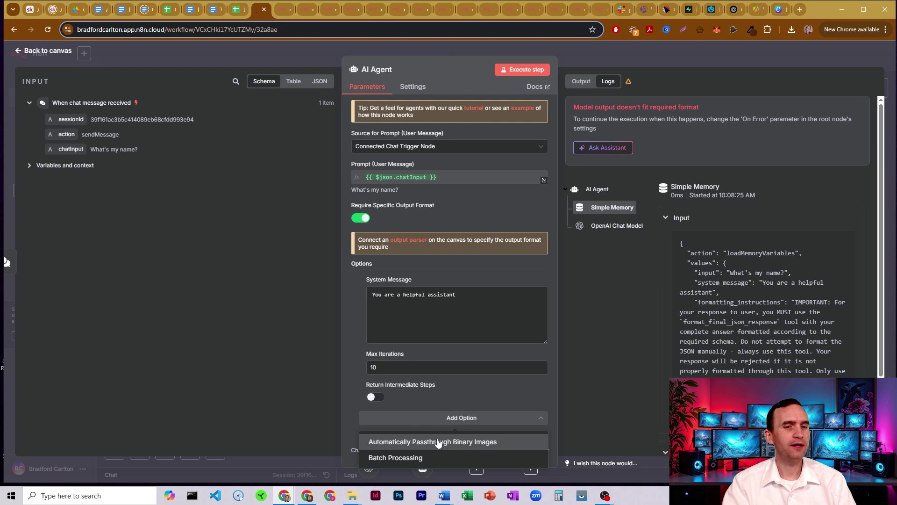
{"action": "left_click", "coordinate": [456, 442]}
{"action": "scroll", "coordinate": [453, 306], "scroll_direction": "down", "scroll_amount": 1}
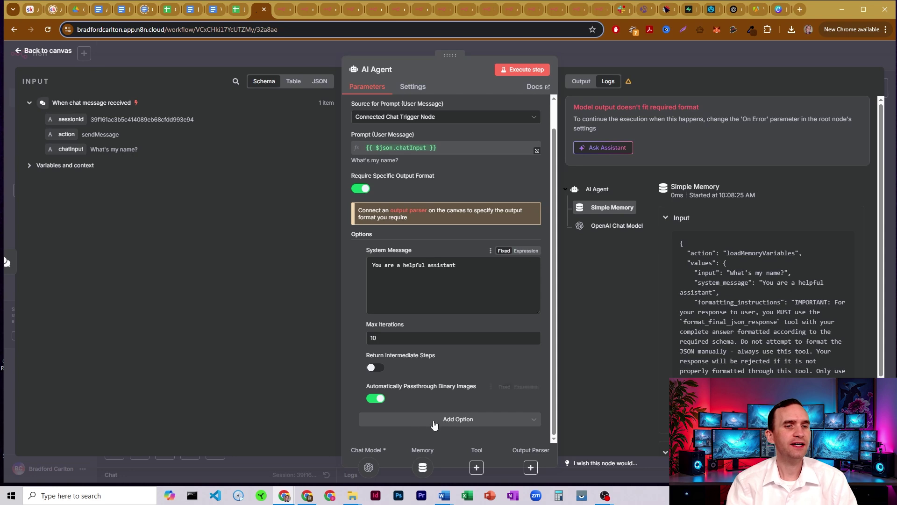
Add the Batch Processing option to the AI Agent with a Batch Size of 1 and close the node's settings
{"action": "left_click", "coordinate": [452, 421]}
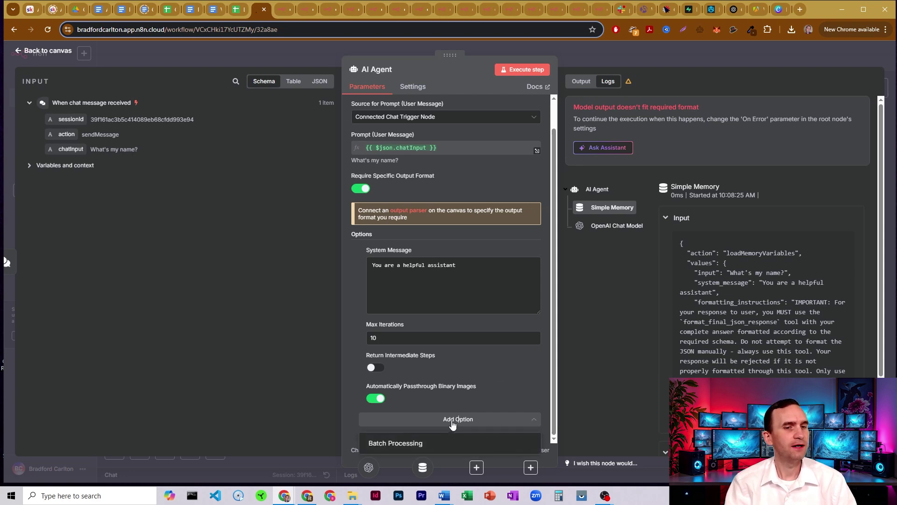
{"action": "left_click", "coordinate": [431, 443]}
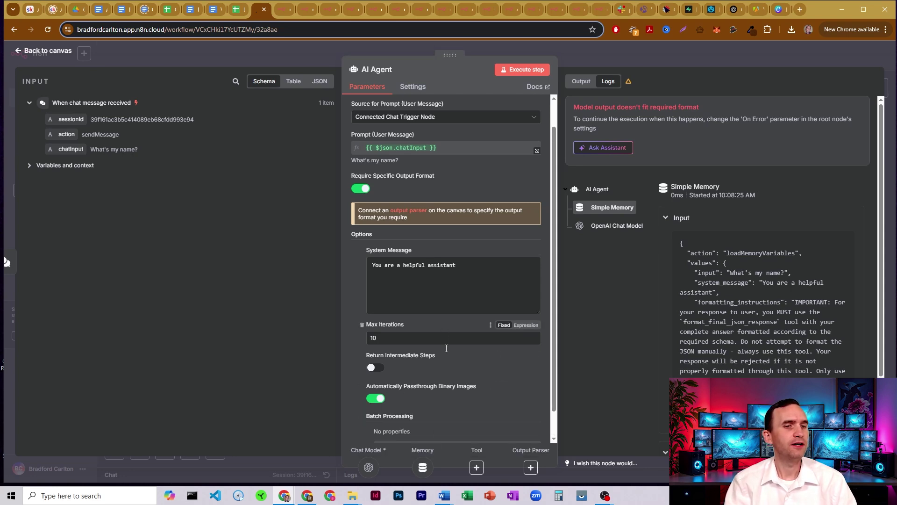
{"action": "left_click", "coordinate": [477, 419]}
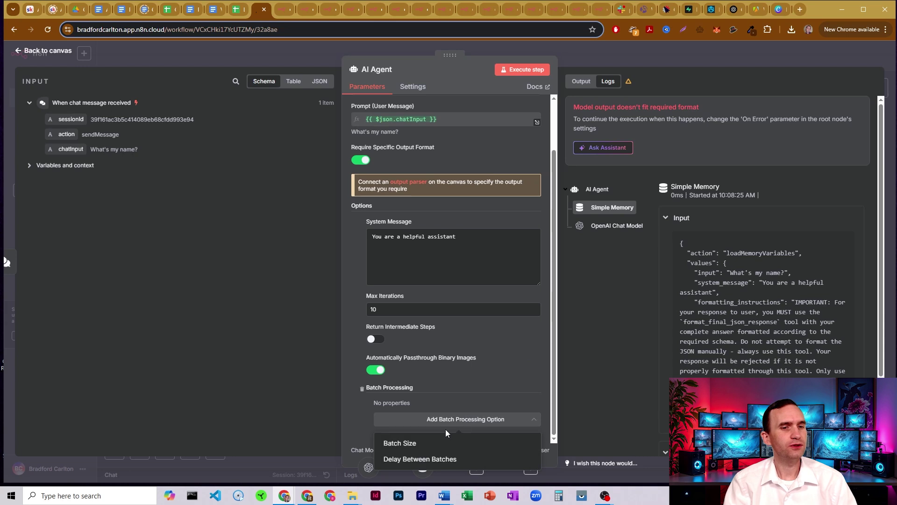
{"action": "left_click", "coordinate": [412, 442]}
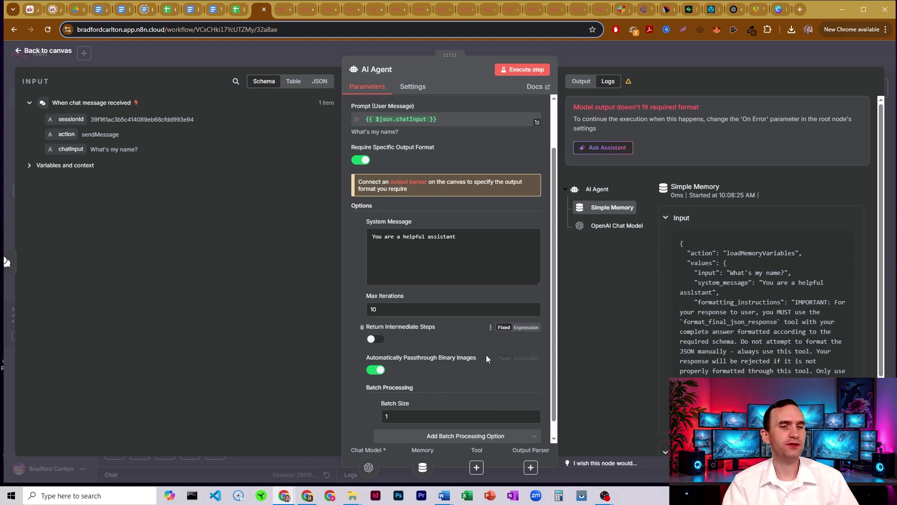
{"action": "left_click", "coordinate": [600, 45]}
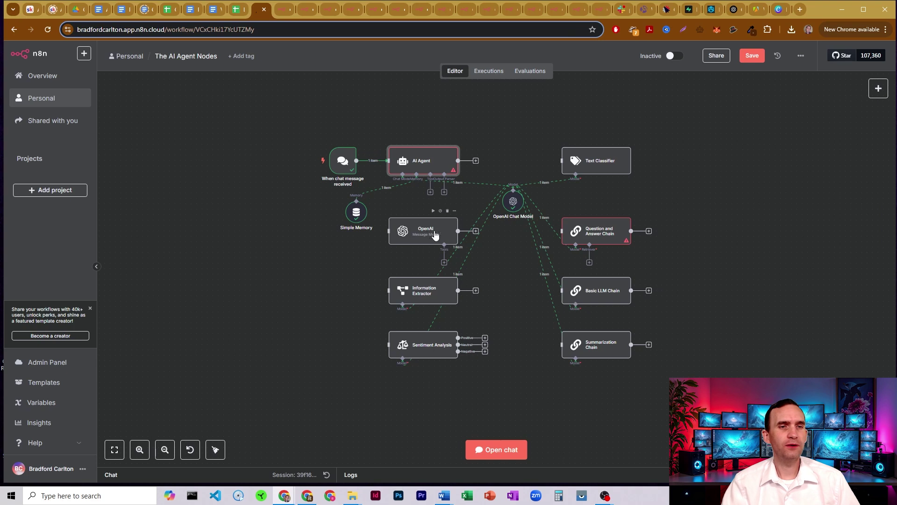
Add an OpenAI node for transcribing a recording and place it, disconnected from the AI Agent, to the left of the Information Extractor
{"action": "left_click", "coordinate": [878, 88]}
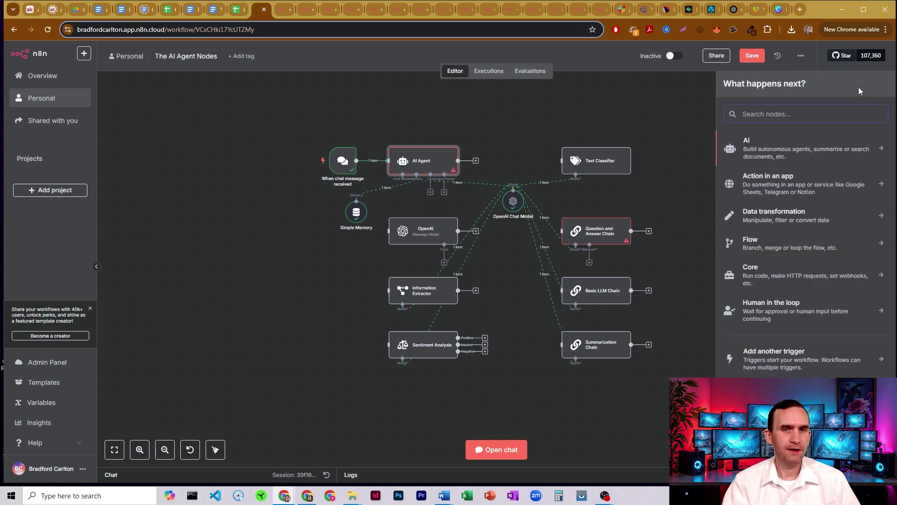
{"action": "left_click", "coordinate": [750, 150]}
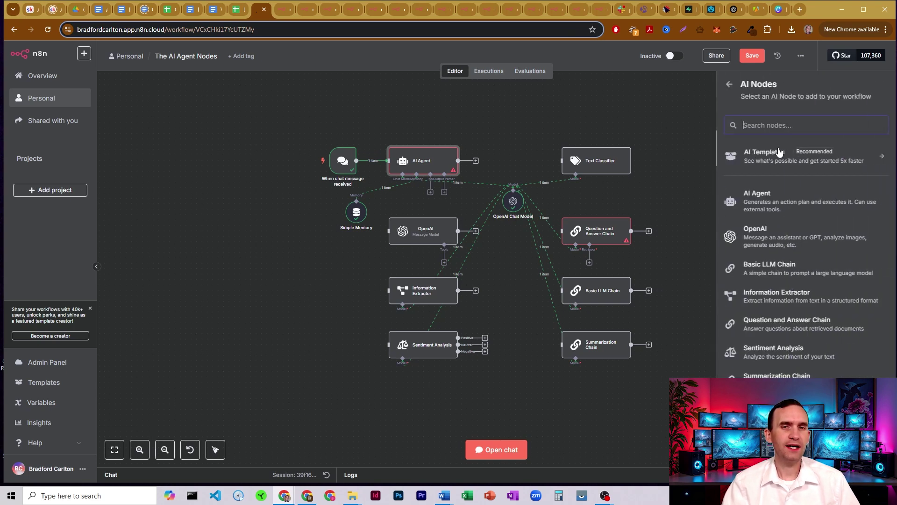
{"action": "left_click", "coordinate": [774, 232]}
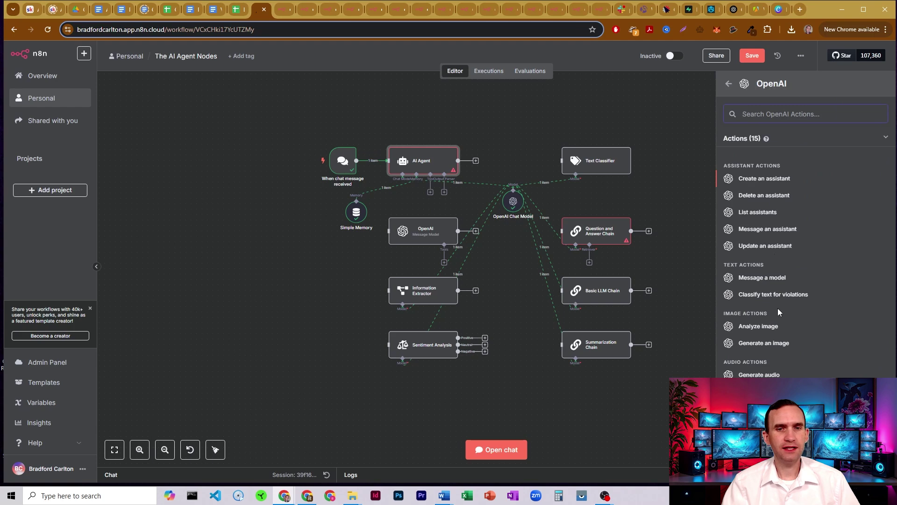
{"action": "scroll", "coordinate": [778, 311], "scroll_direction": "down", "scroll_amount": 1}
{"action": "left_click", "coordinate": [779, 361]}
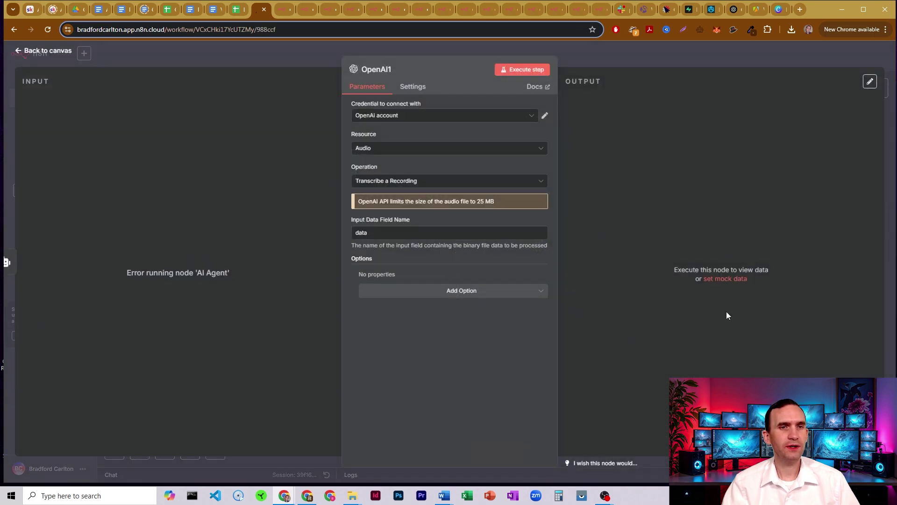
{"action": "left_click", "coordinate": [601, 55]}
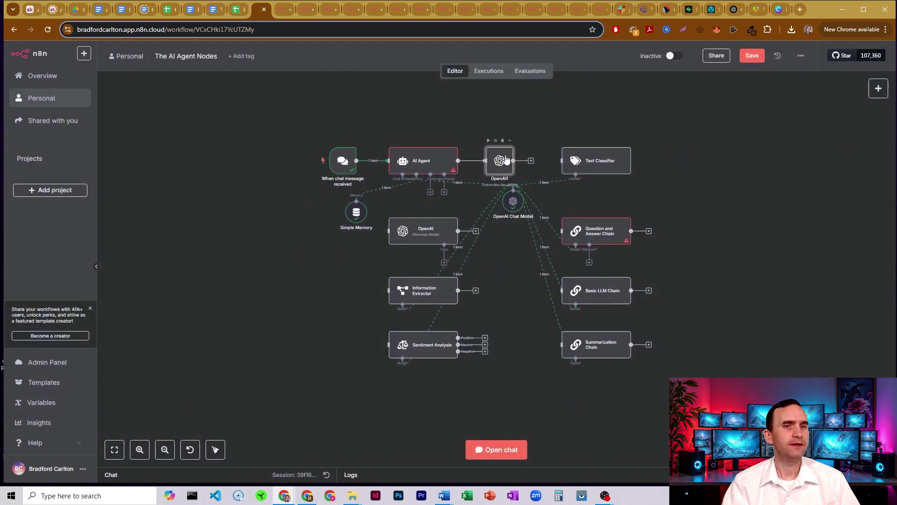
{"action": "left_click_drag", "start_coordinate": [480, 170], "coordinate": [296, 278]}
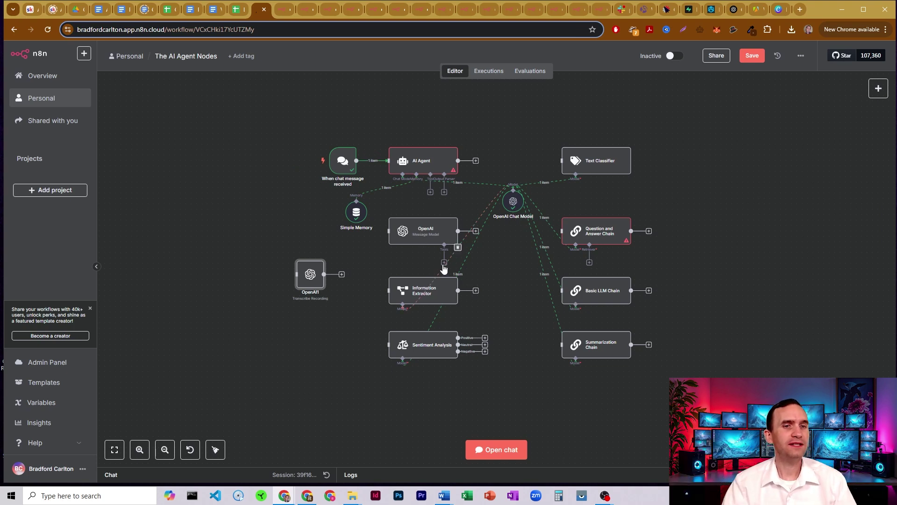
Examine the options that can be added to the OpenAI Message a Model node, and return to the OpenAI Chat Model on the canvas
{"action": "double_click", "coordinate": [421, 232]}
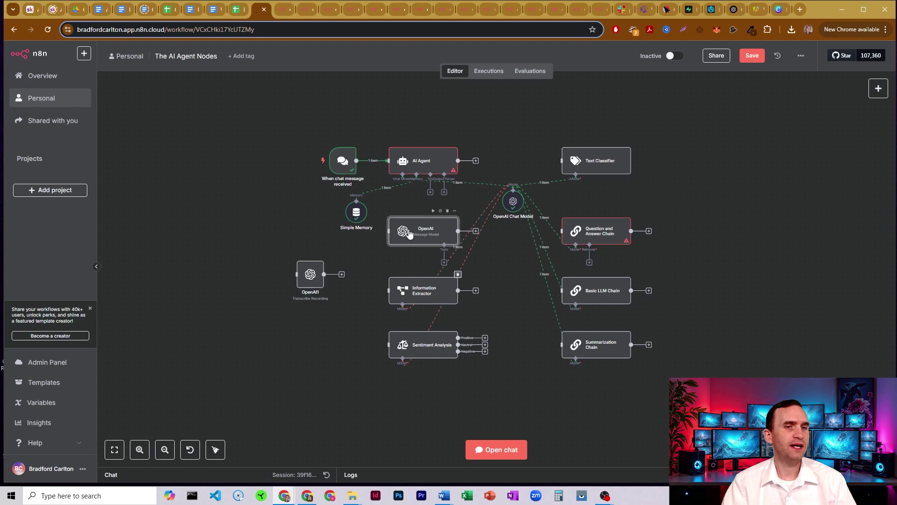
{"action": "scroll", "coordinate": [447, 286], "scroll_direction": "down", "scroll_amount": 3}
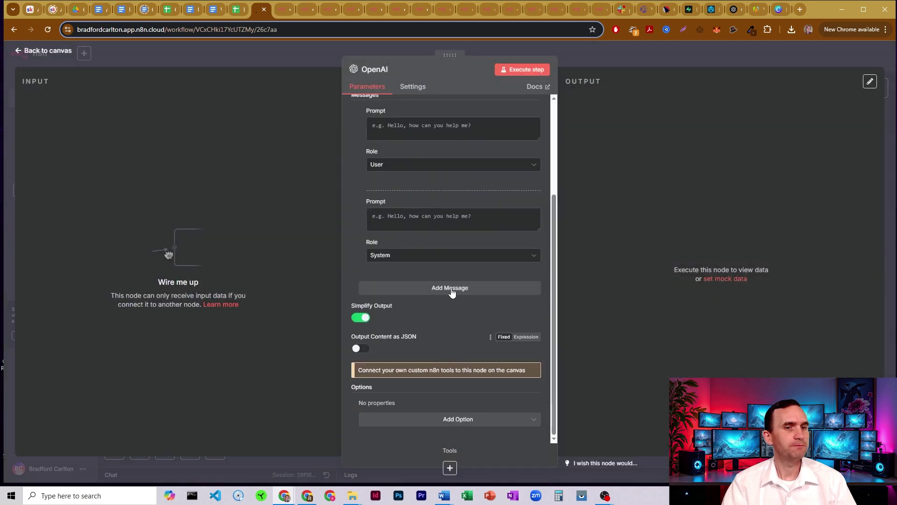
{"action": "left_click", "coordinate": [458, 419]}
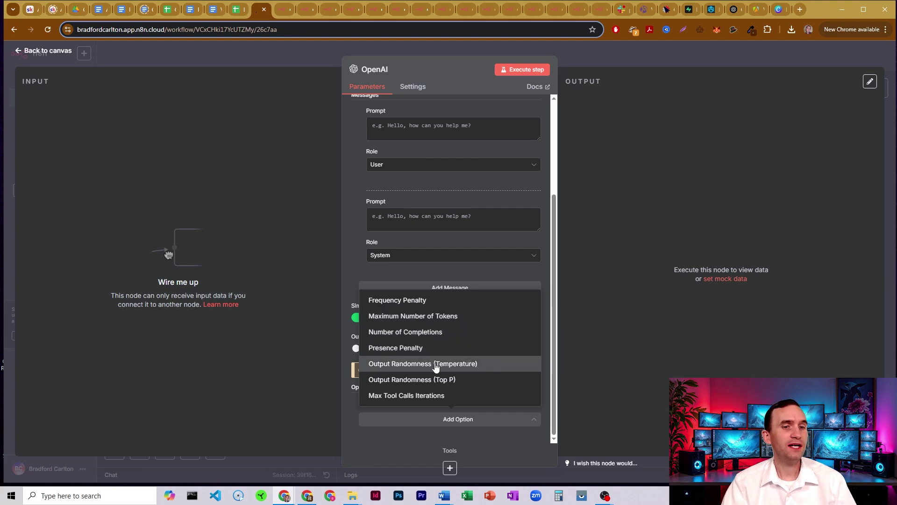
{"action": "left_click", "coordinate": [577, 57]}
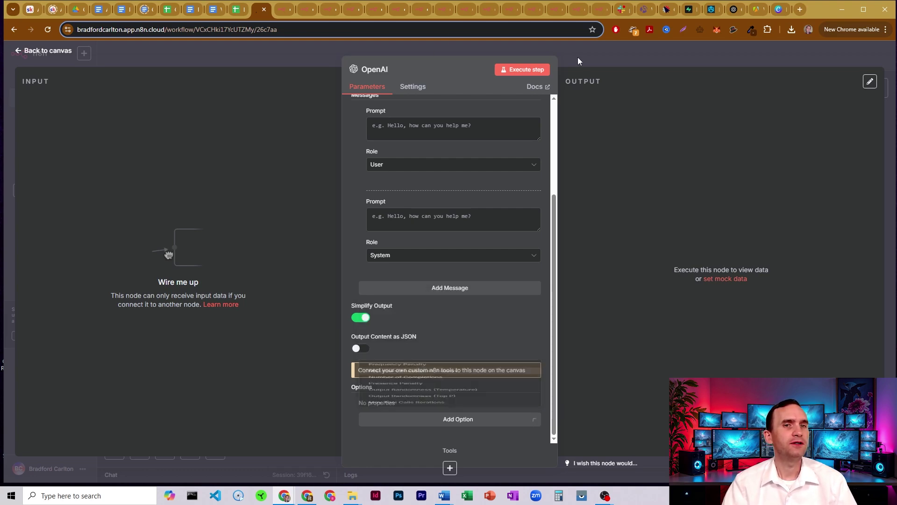
{"action": "mouse_move", "coordinate": [513, 205]}
{"action": "left_mouse_down"}
{"action": "mouse_move", "coordinate": [512, 146]}
{"action": "mouse_move", "coordinate": [513, 206]}
{"action": "mouse_move", "coordinate": [502, 146]}
{"action": "mouse_move", "coordinate": [516, 202]}
{"action": "left_mouse_up"}
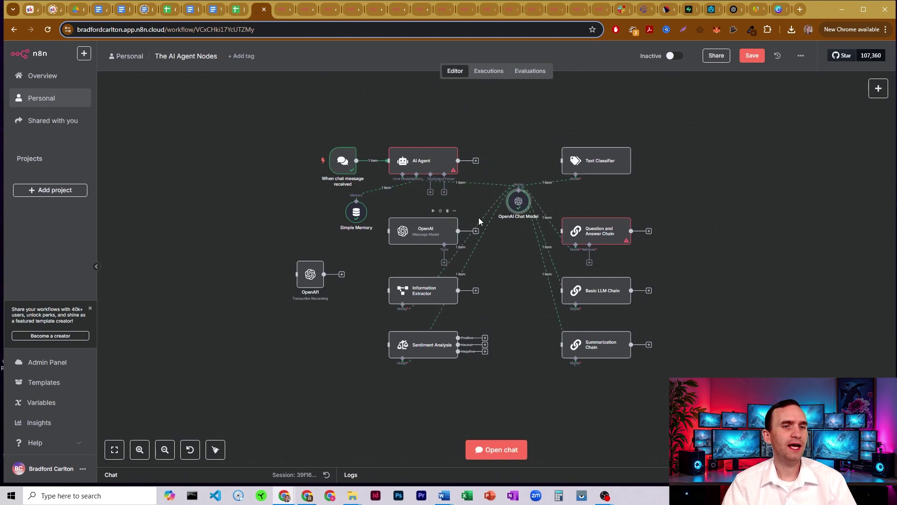
Reopen the OpenAI Message a Model node and compare its addable options with its User and System message prompts
{"action": "double_click", "coordinate": [420, 232]}
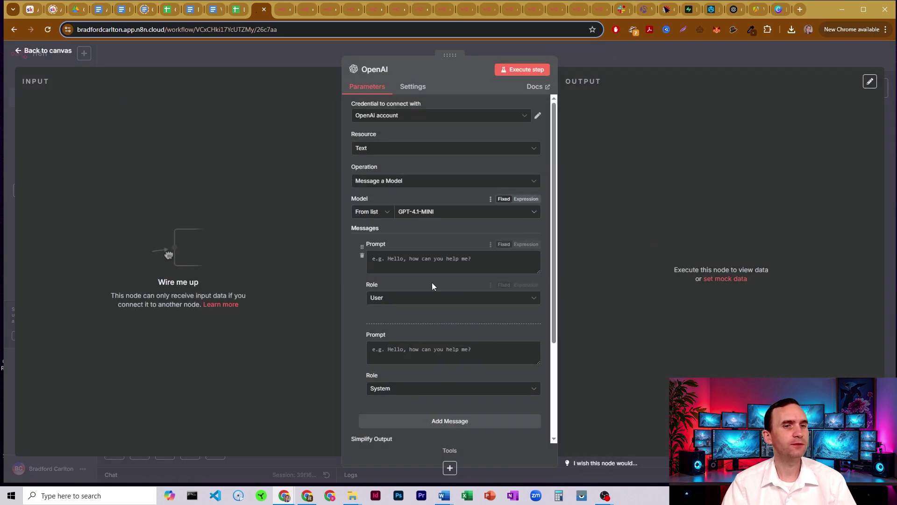
{"action": "scroll", "coordinate": [445, 247], "scroll_direction": "down", "scroll_amount": 3}
{"action": "left_click", "coordinate": [453, 424]}
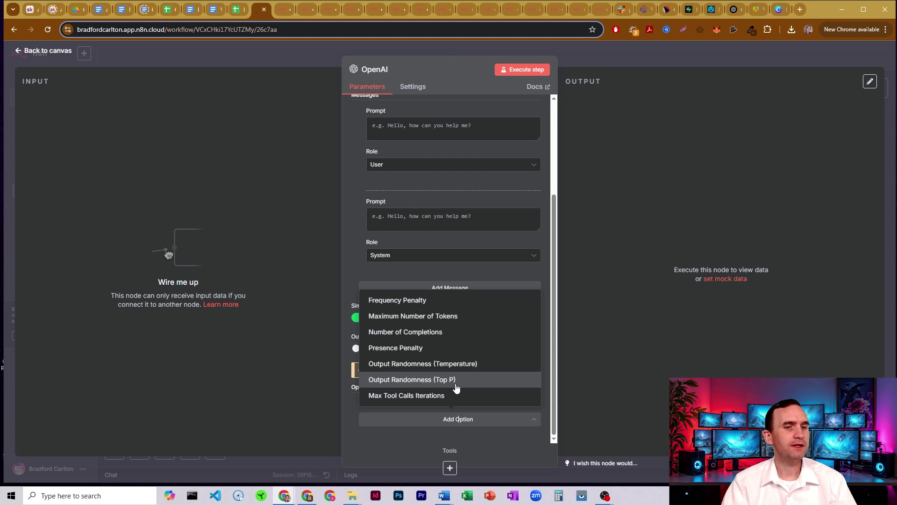
{"action": "left_click", "coordinate": [395, 185]}
{"action": "scroll", "coordinate": [403, 190], "scroll_direction": "up", "scroll_amount": 1}
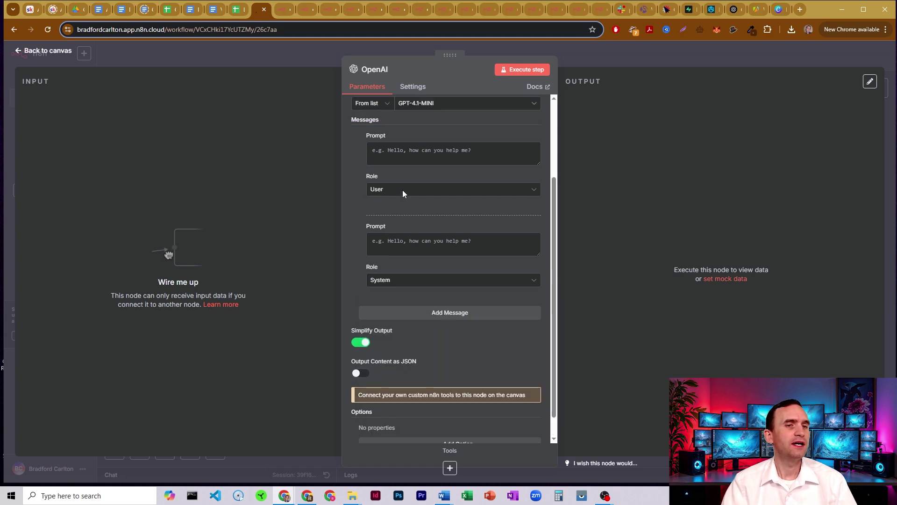
{"action": "scroll", "coordinate": [403, 190], "scroll_direction": "up", "scroll_amount": 2}
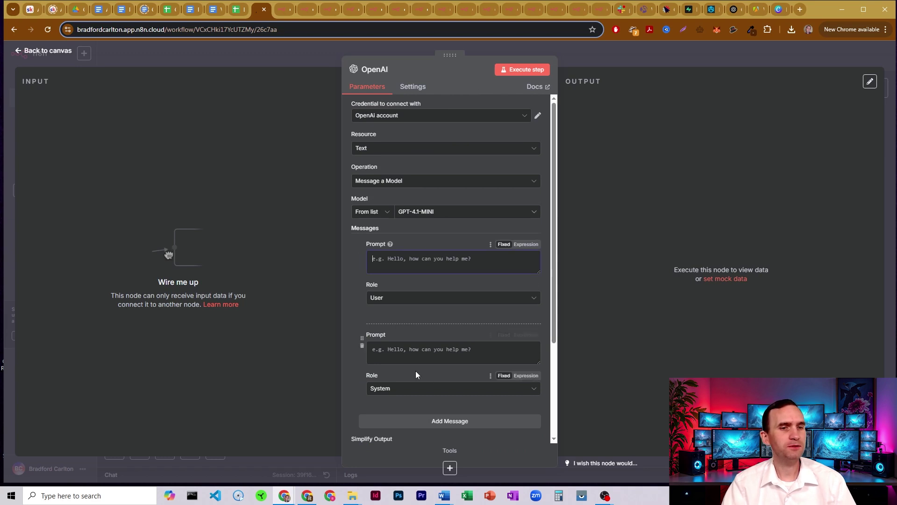
Add a third message with the Assistant role to the OpenAI node, and check its resource types before closing it
{"action": "left_click", "coordinate": [437, 421]}
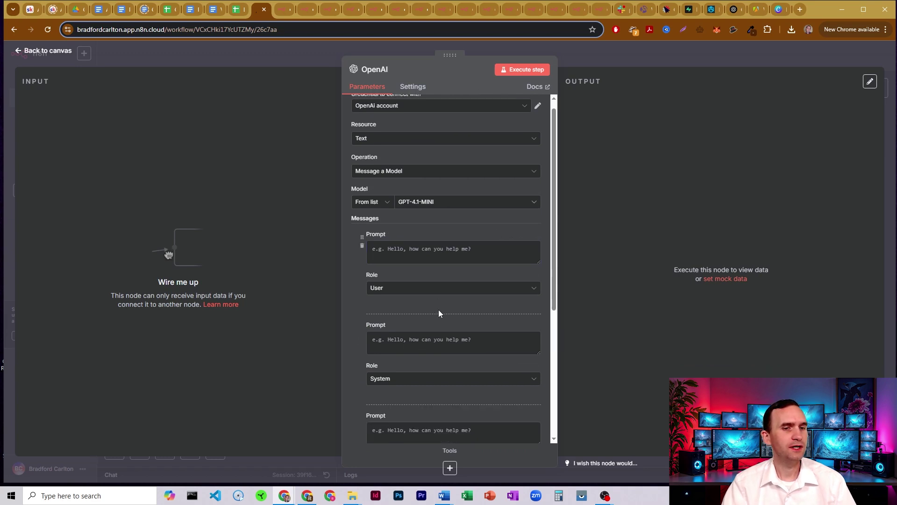
{"action": "scroll", "coordinate": [439, 313], "scroll_direction": "down", "scroll_amount": 3}
{"action": "left_click", "coordinate": [405, 340]}
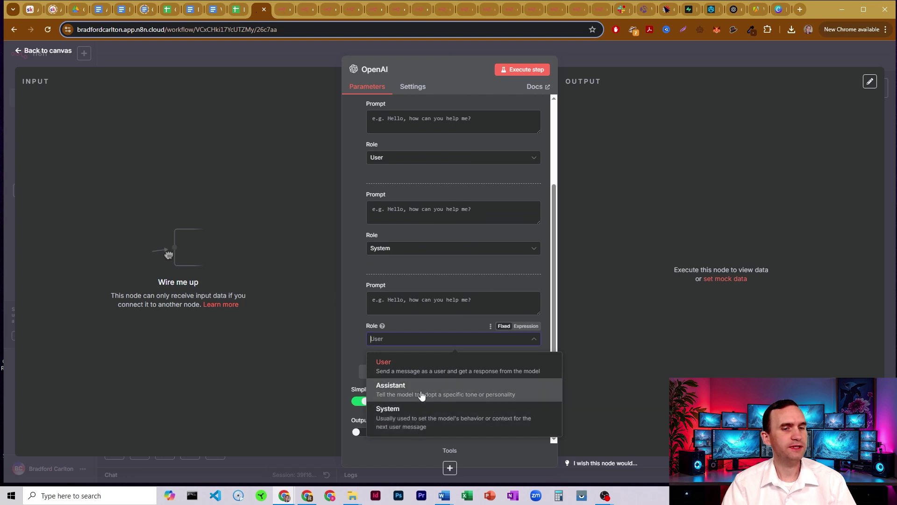
{"action": "left_click", "coordinate": [420, 397]}
{"action": "scroll", "coordinate": [419, 189], "scroll_direction": "up", "scroll_amount": 5}
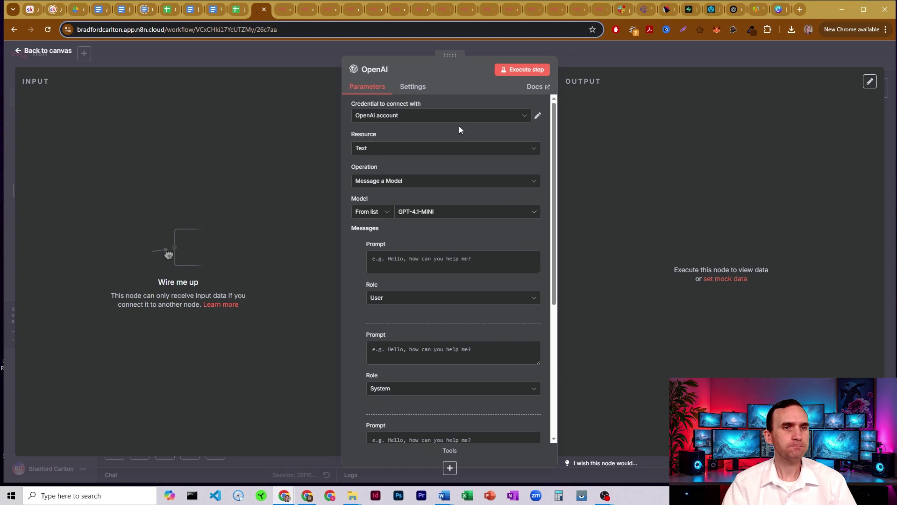
{"action": "left_click", "coordinate": [516, 151]}
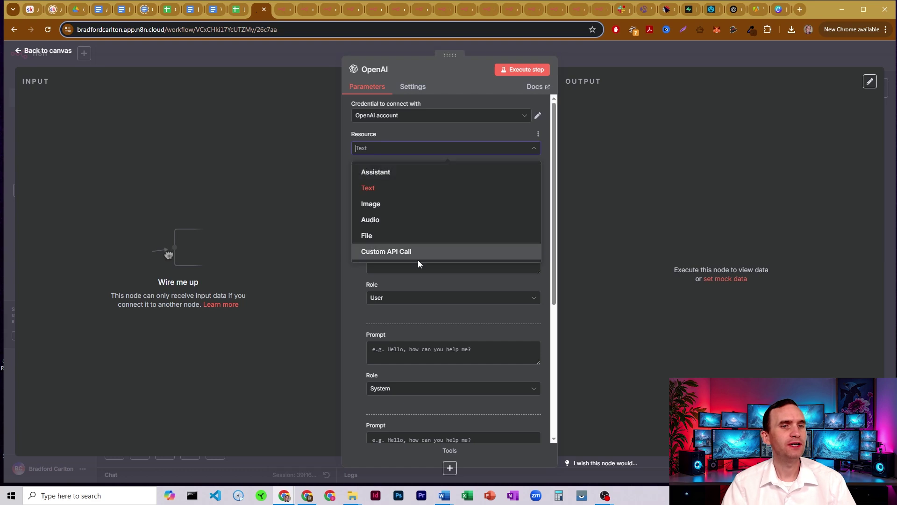
{"action": "left_click", "coordinate": [585, 58]}
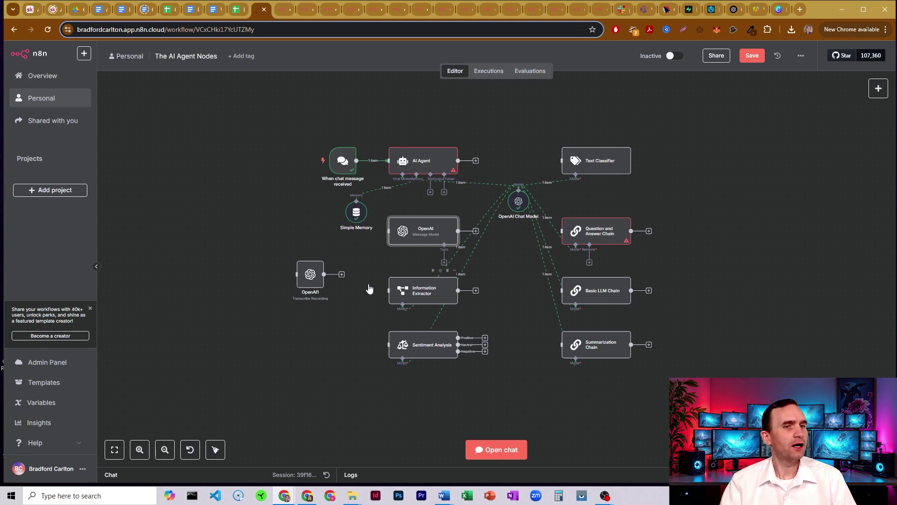
Delete the OpenAI Transcribe Recording node and move the chat trigger beside the Information Extractor, connected to that node instead of the AI Agent
{"action": "left_click", "coordinate": [309, 276]}
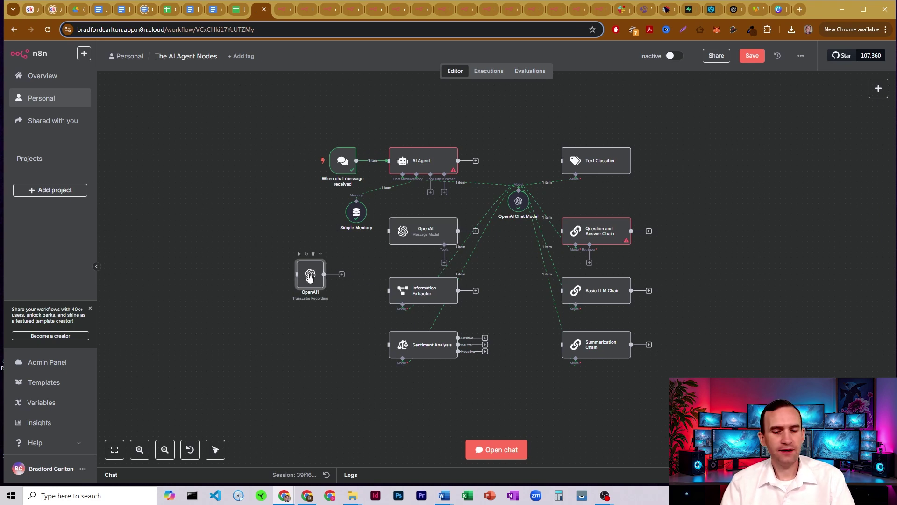
{"action": "key", "text": "Delete"}
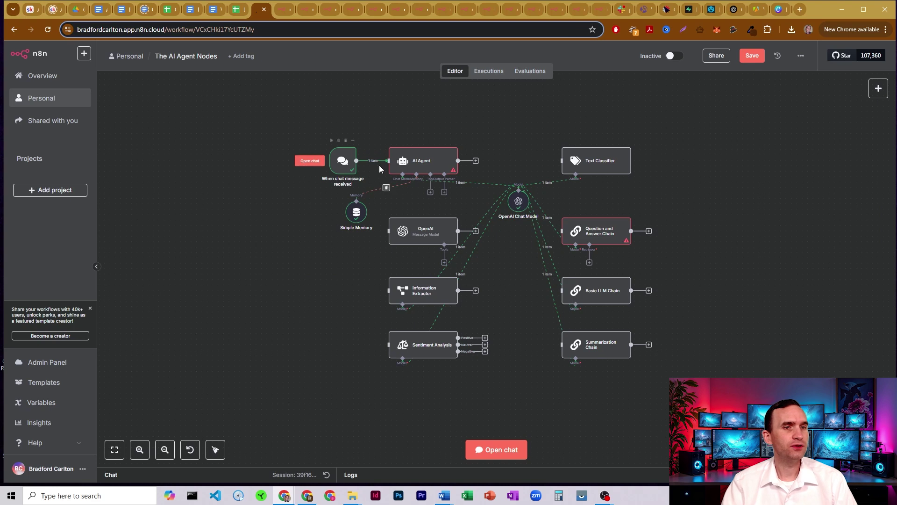
{"action": "left_click_drag", "start_coordinate": [345, 154], "coordinate": [345, 284]}
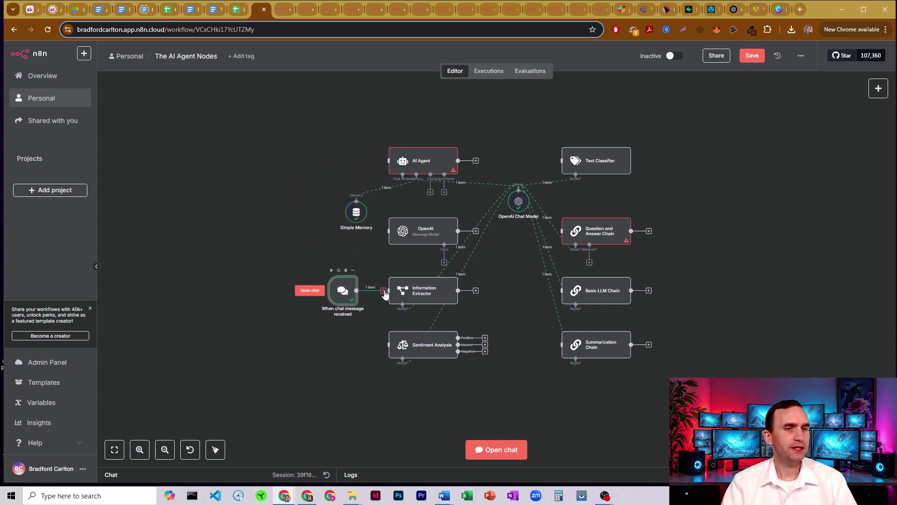
Map the chat trigger's chatInput value into the Information Extractor's Text field
{"action": "double_click", "coordinate": [444, 294]}
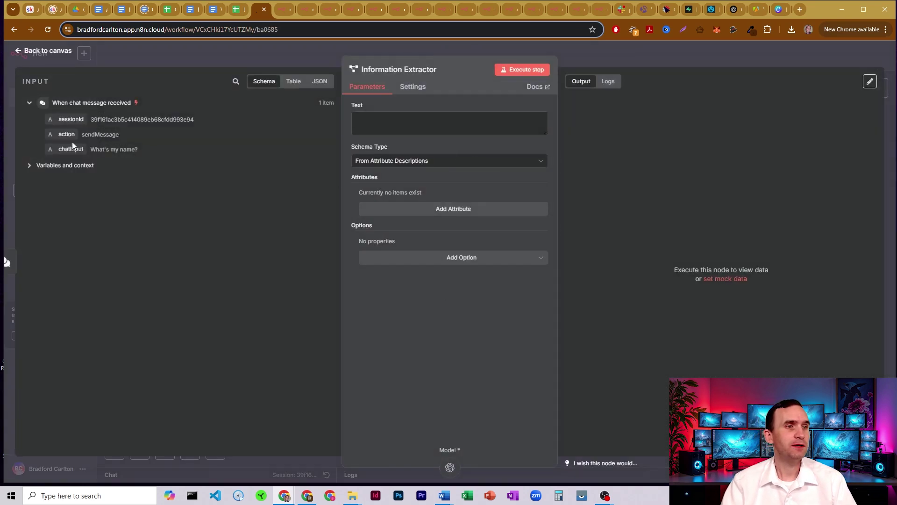
{"action": "left_click_drag", "start_coordinate": [70, 149], "coordinate": [433, 120]}
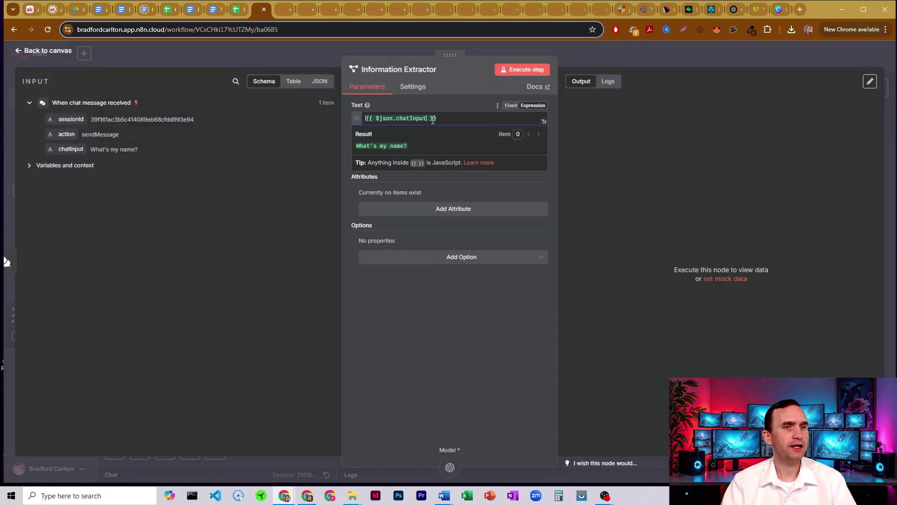
{"action": "left_click", "coordinate": [433, 93]}
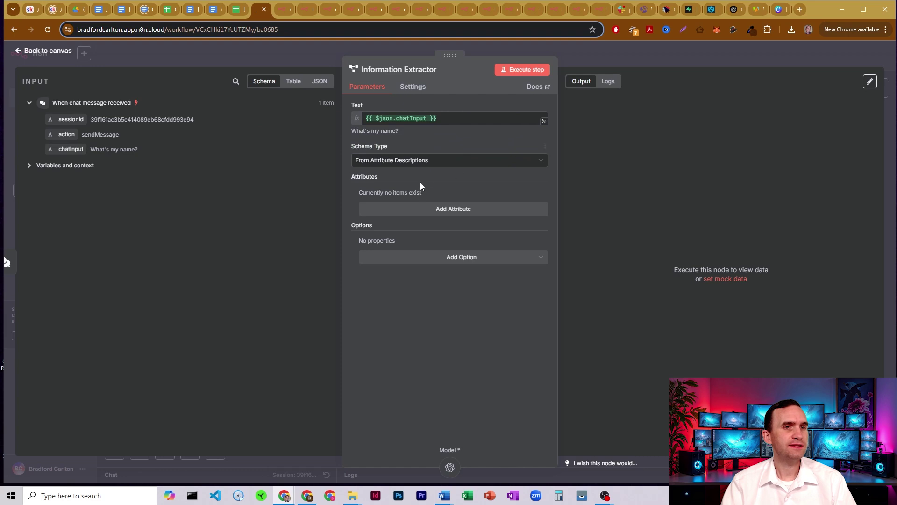
Add the System Prompt Template option to the Information Extractor, read its default prompt and review the available schema types
{"action": "left_click", "coordinate": [458, 258]}
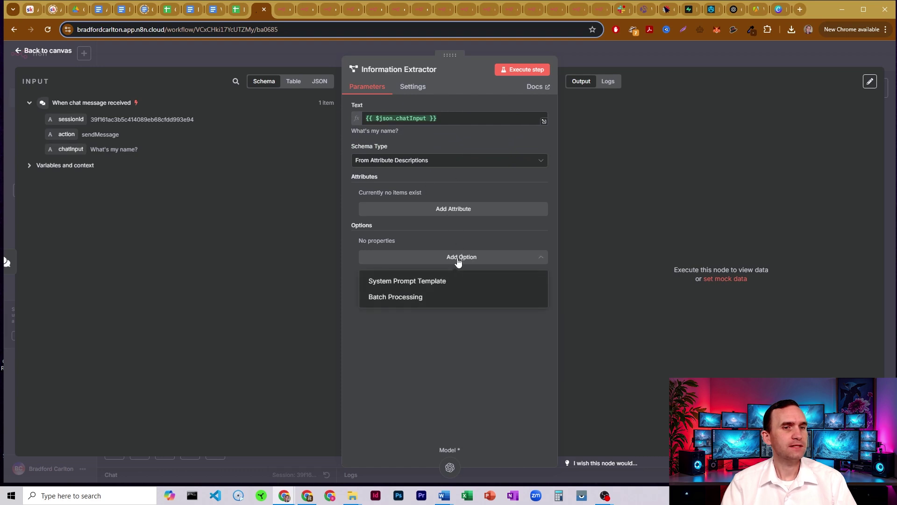
{"action": "left_click", "coordinate": [435, 282]}
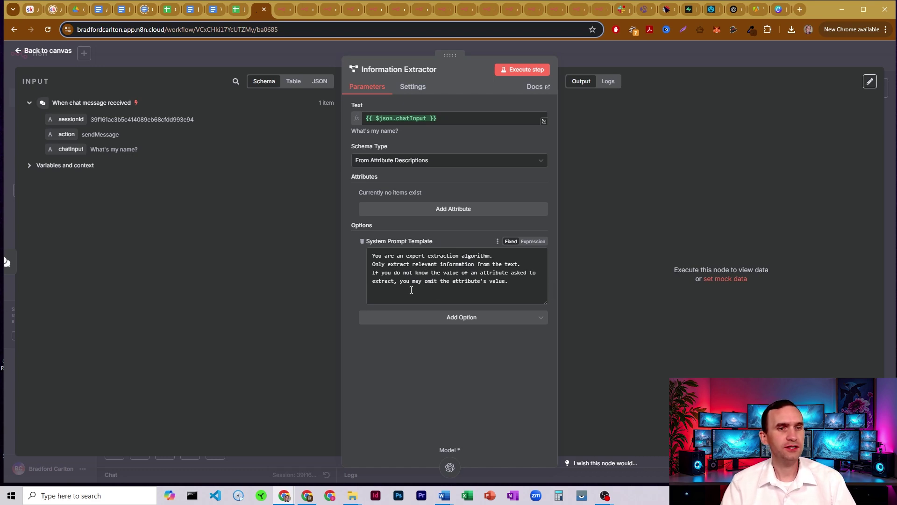
{"action": "left_click_drag", "start_coordinate": [381, 263], "coordinate": [513, 265]}
{"action": "left_click", "coordinate": [429, 175]}
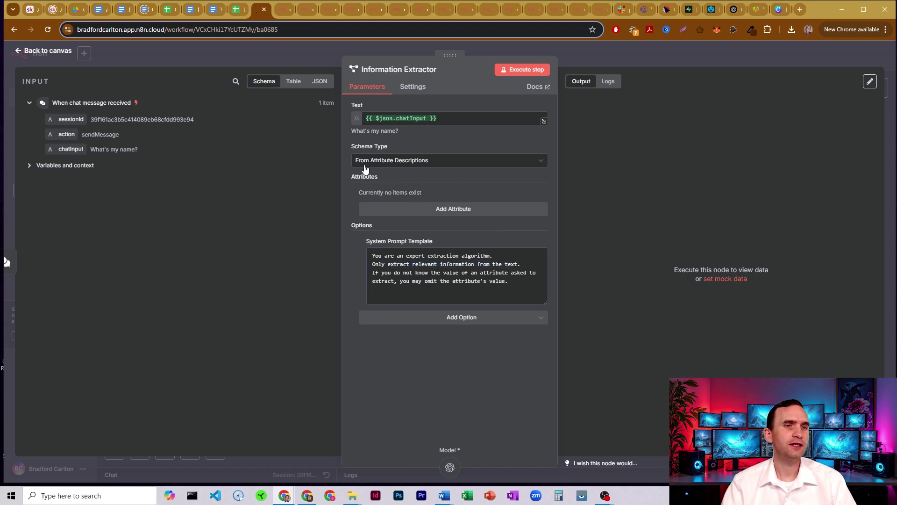
{"action": "left_click", "coordinate": [540, 163]}
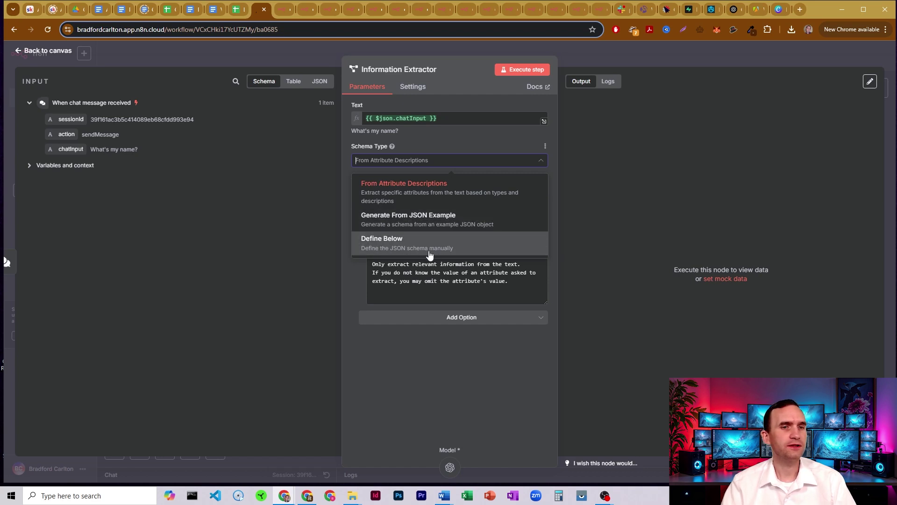
{"action": "left_click", "coordinate": [459, 150]}
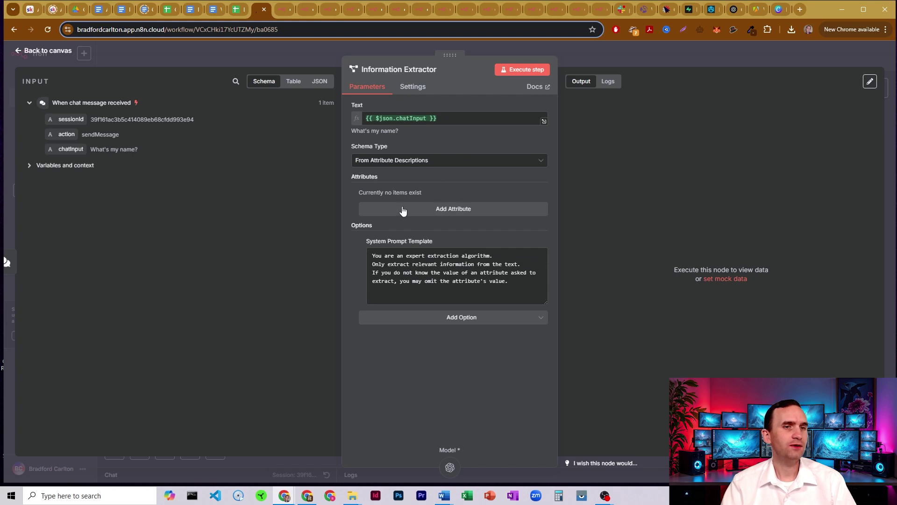
Add a String attribute called "name" with the description "The name of the user" and return to the canvas
{"action": "left_click", "coordinate": [481, 213]}
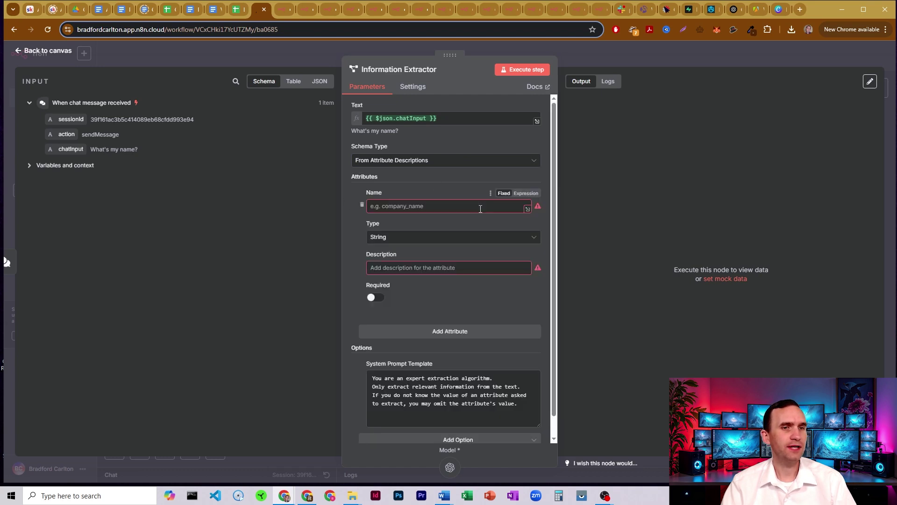
{"action": "left_click", "coordinate": [405, 207]}
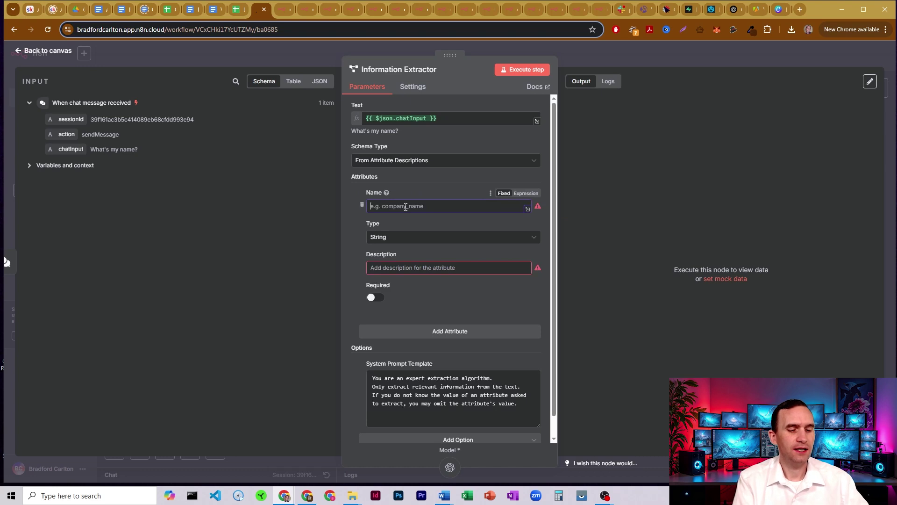
{"action": "type", "text": "name"}
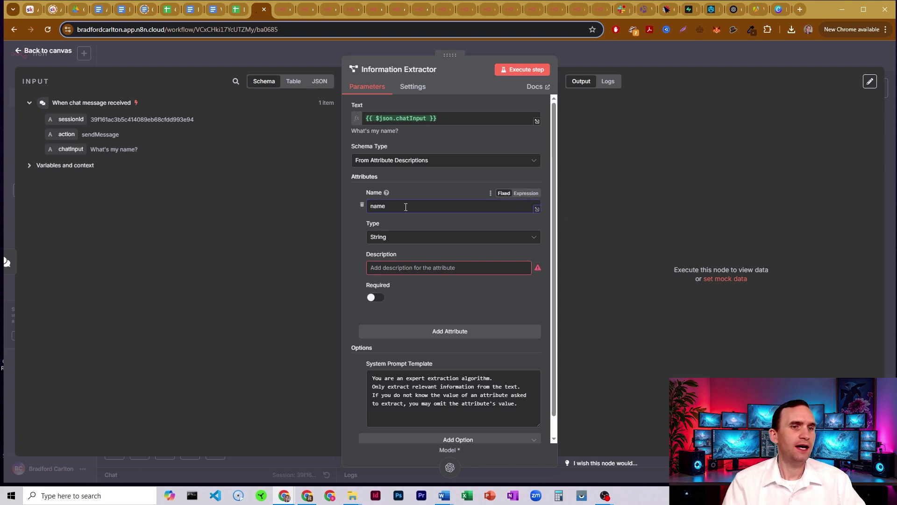
{"action": "left_click", "coordinate": [410, 264]}
{"action": "type", "text": "The name of the user"}
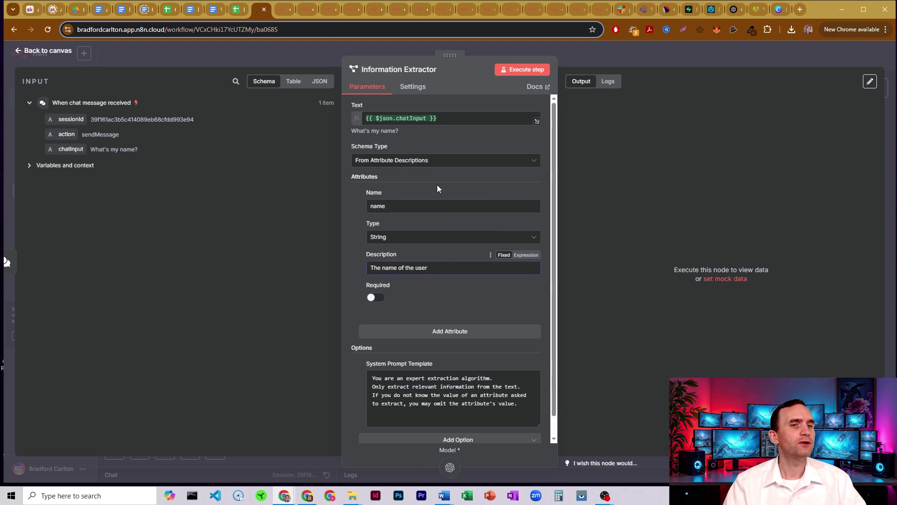
{"action": "left_click", "coordinate": [316, 63]}
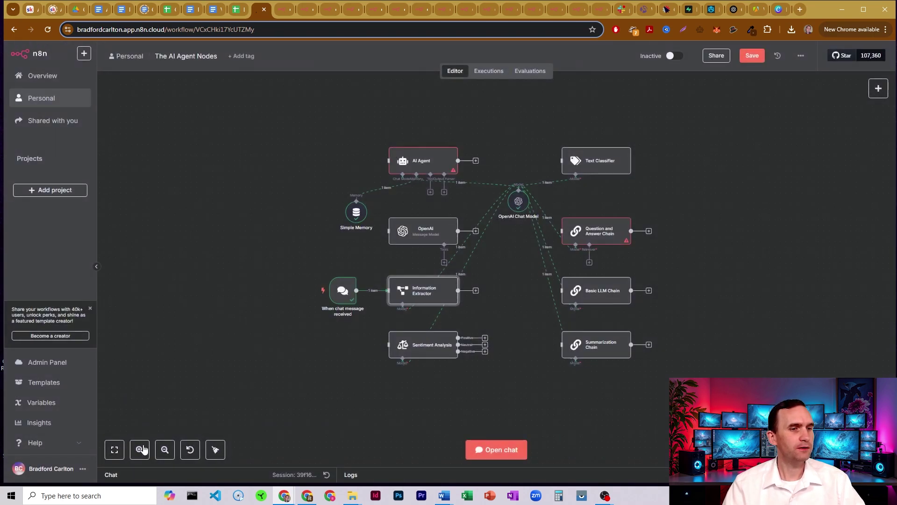
Send a chat message stating the sender's first name, and inspect the extracted name in the Information Extractor's output
{"action": "left_click", "coordinate": [488, 453]}
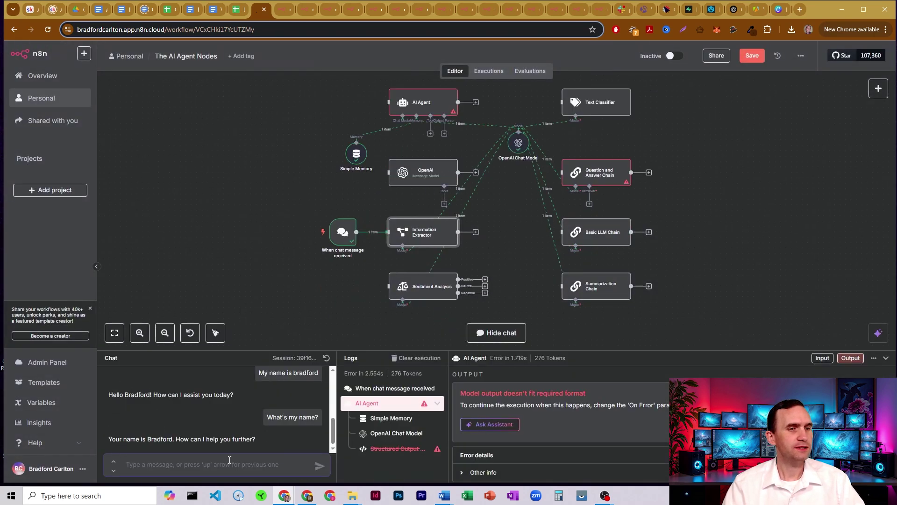
{"action": "type", "text": "My name is br"}
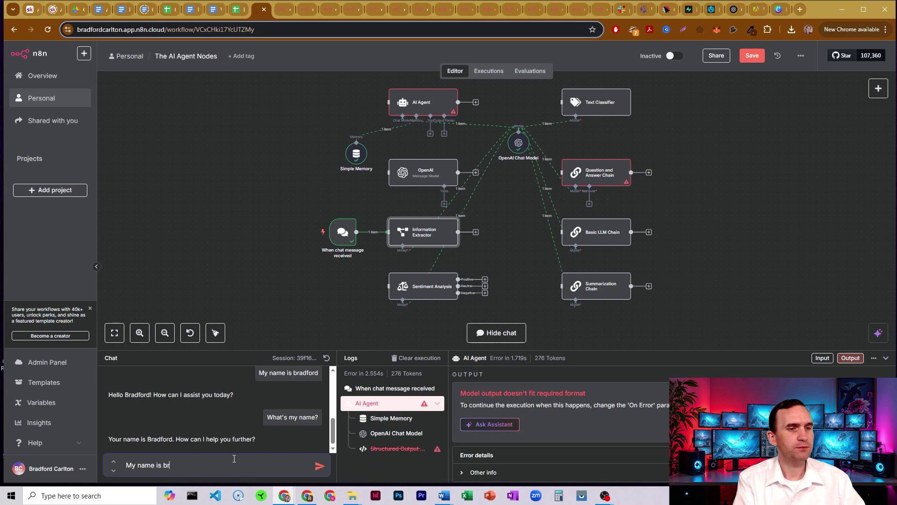
{"action": "type", "text": "adford"}
{"action": "key", "text": "Return"}
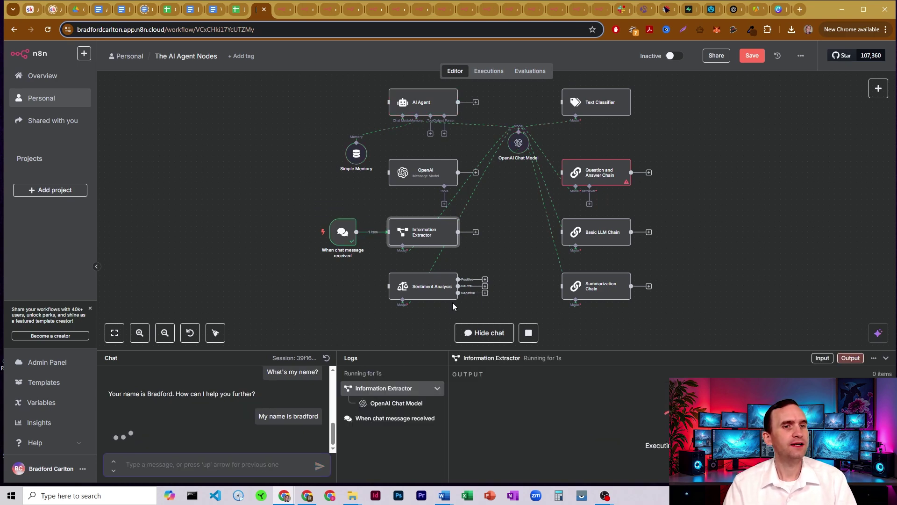
{"action": "double_click", "coordinate": [441, 234]}
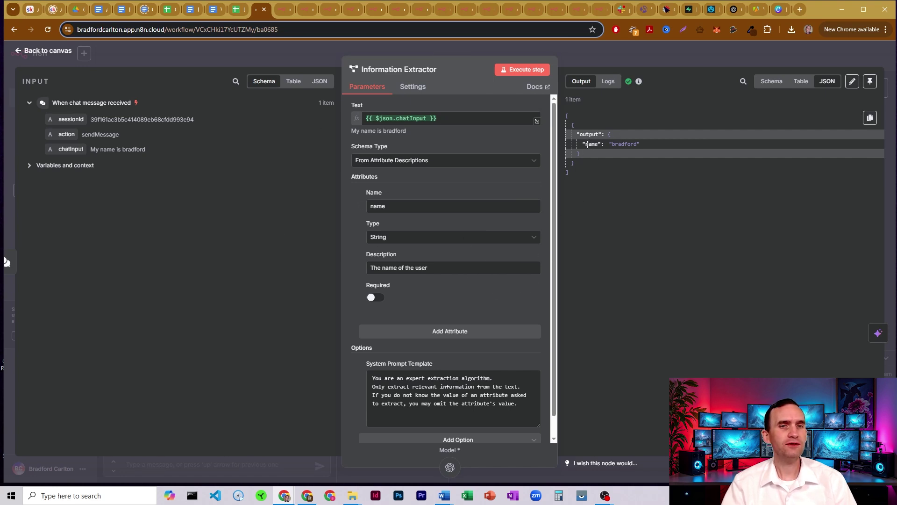
{"action": "left_click_drag", "start_coordinate": [651, 148], "coordinate": [615, 146]}
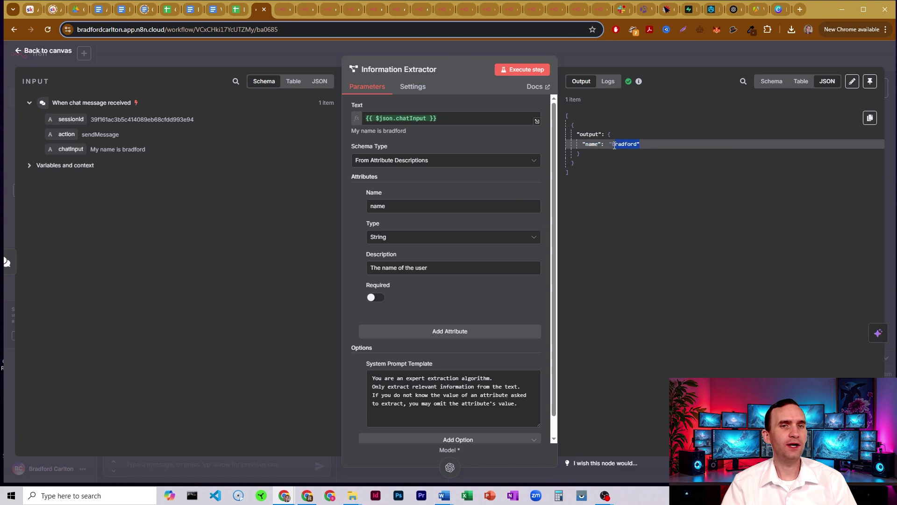
Add a second, blank attribute to the Information Extractor, compare the attribute fields with the JSON output and close the node
{"action": "left_click", "coordinate": [441, 331]}
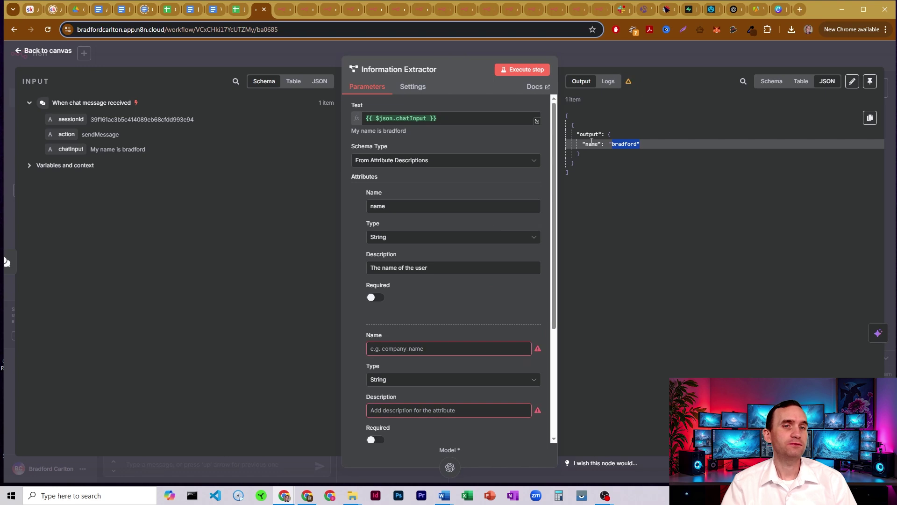
{"action": "left_click_drag", "start_coordinate": [591, 144], "coordinate": [588, 144]}
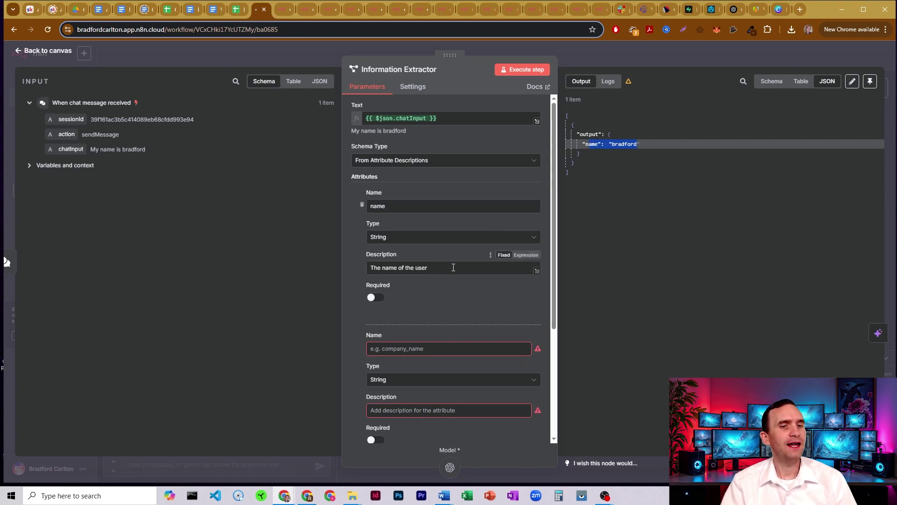
{"action": "scroll", "coordinate": [456, 271], "scroll_direction": "down", "scroll_amount": 3}
{"action": "scroll", "coordinate": [449, 284], "scroll_direction": "up", "scroll_amount": 3}
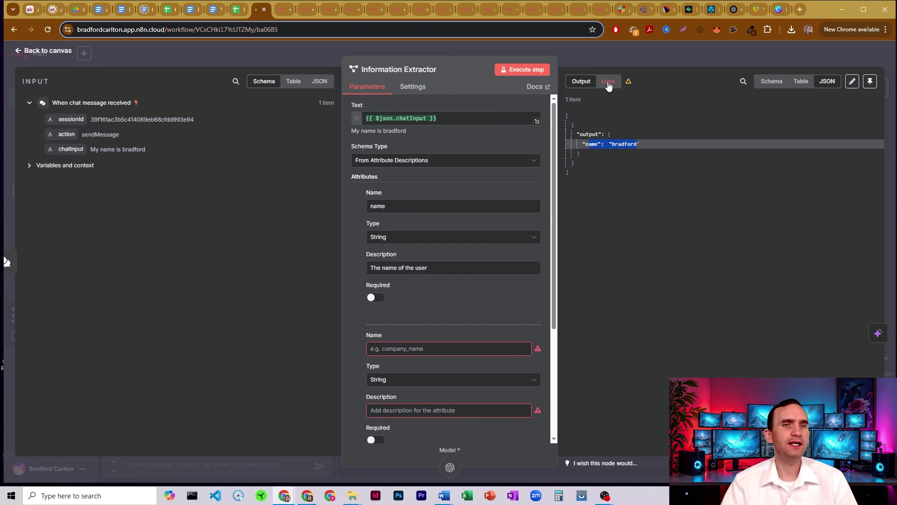
{"action": "left_click", "coordinate": [590, 60]}
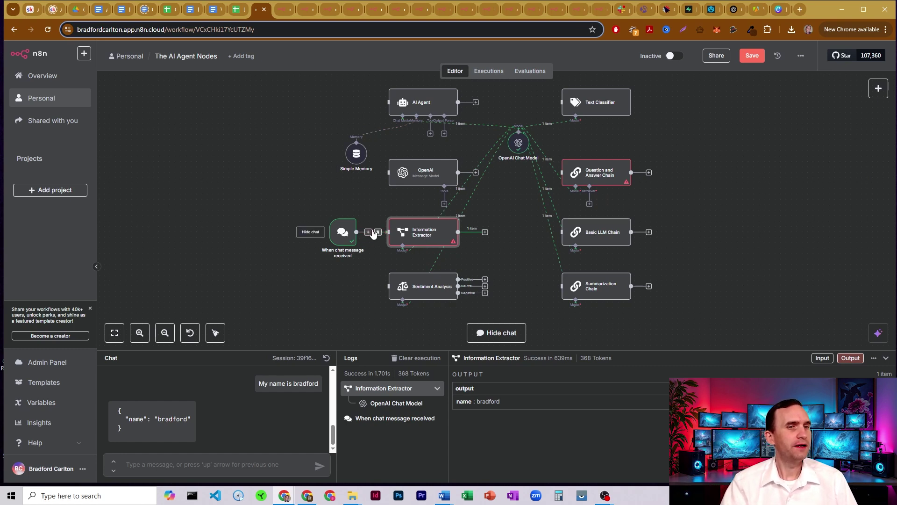
Move the chat trigger beside Sentiment Analysis, connected to that node, and review its Text to Analyze expression
{"action": "left_click_drag", "start_coordinate": [352, 234], "coordinate": [352, 289]}
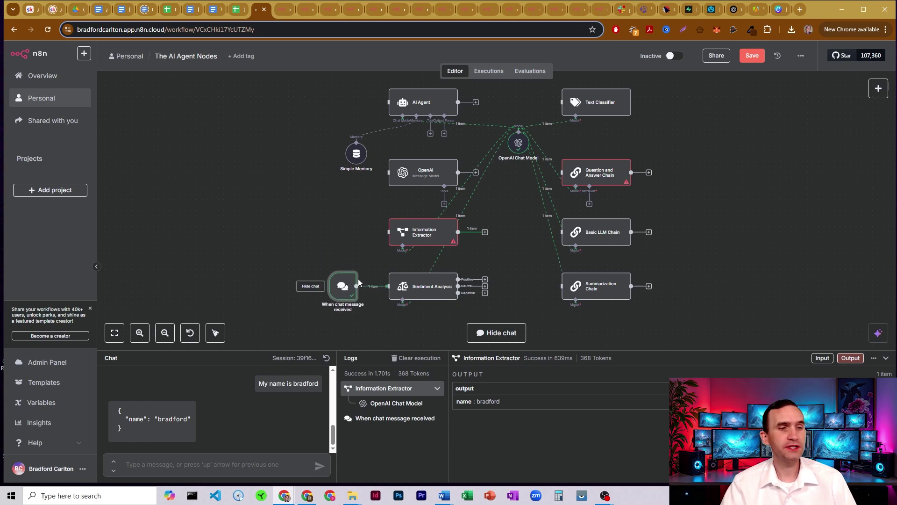
{"action": "left_click", "coordinate": [290, 464]}
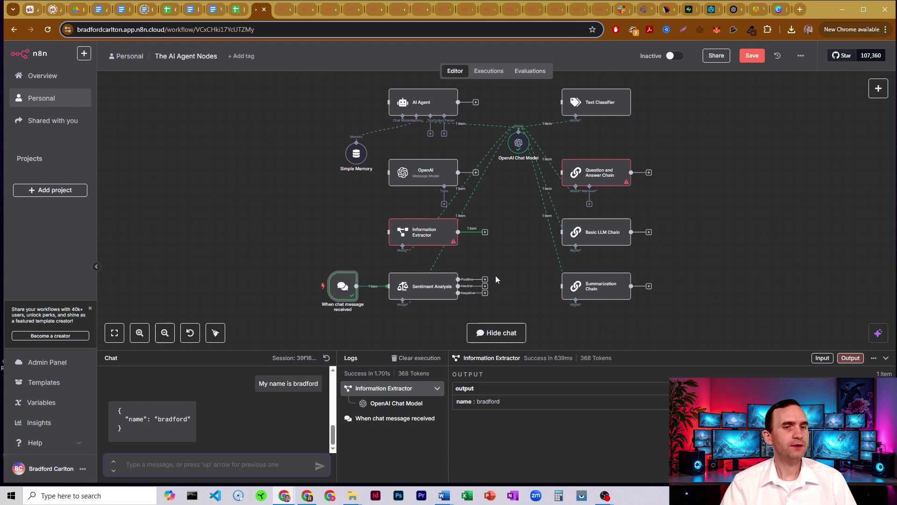
{"action": "double_click", "coordinate": [418, 292]}
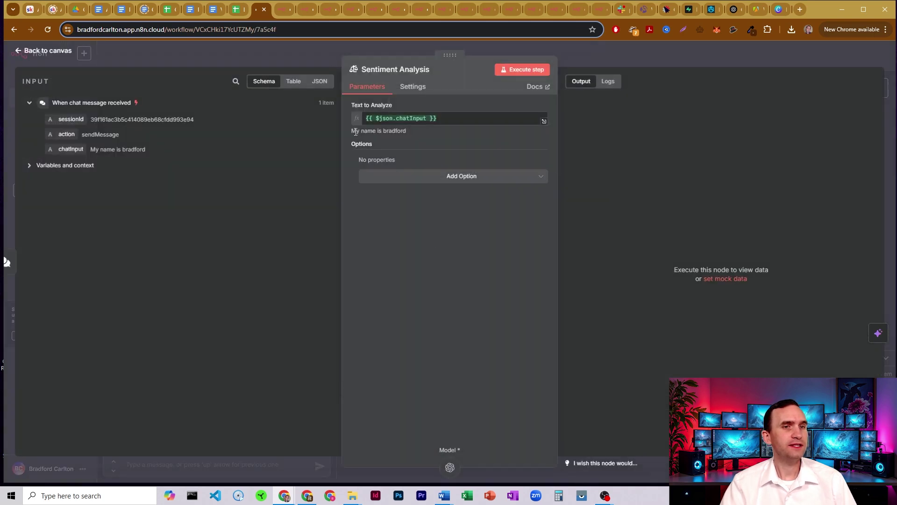
{"action": "left_click", "coordinate": [435, 117]}
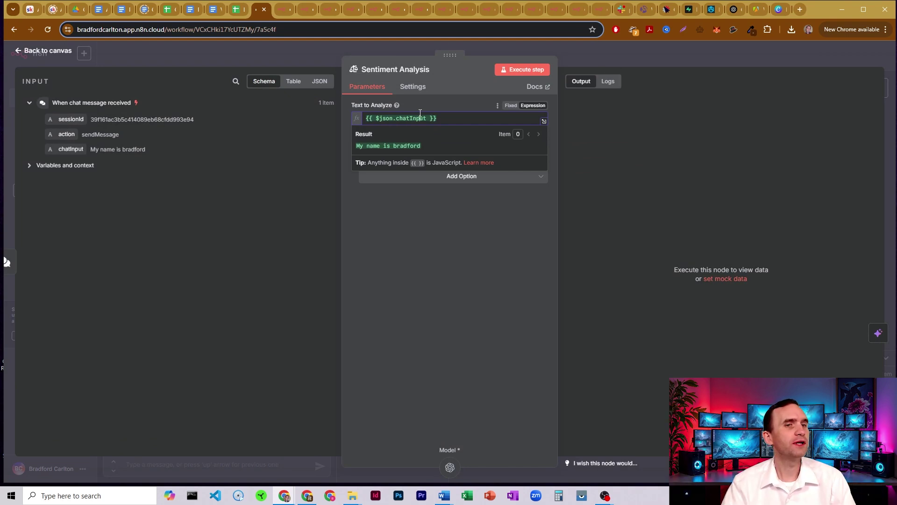
{"action": "left_click", "coordinate": [442, 105]}
{"action": "left_click", "coordinate": [607, 53]}
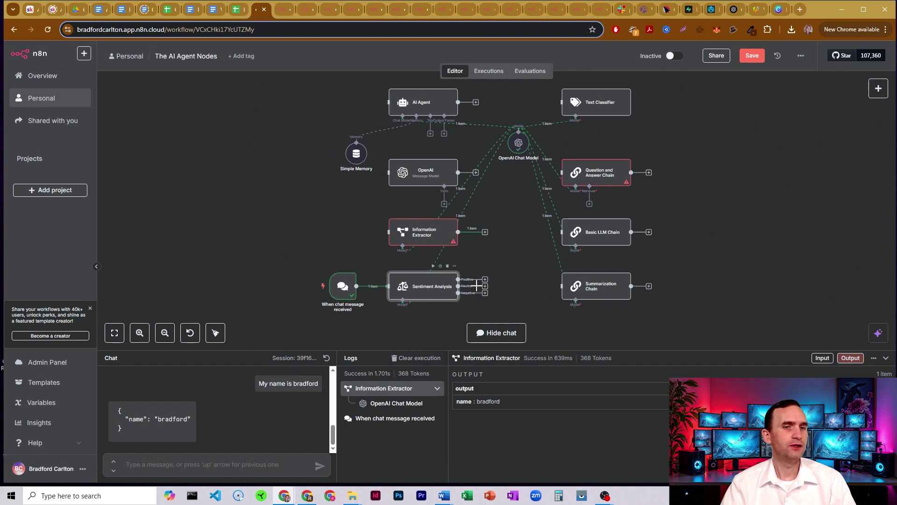
Send the chat message "I hate this", inspect the Sentiment Analysis node's output and return to the canvas
{"action": "left_click", "coordinate": [229, 462]}
{"action": "type", "text": "I hate this"}
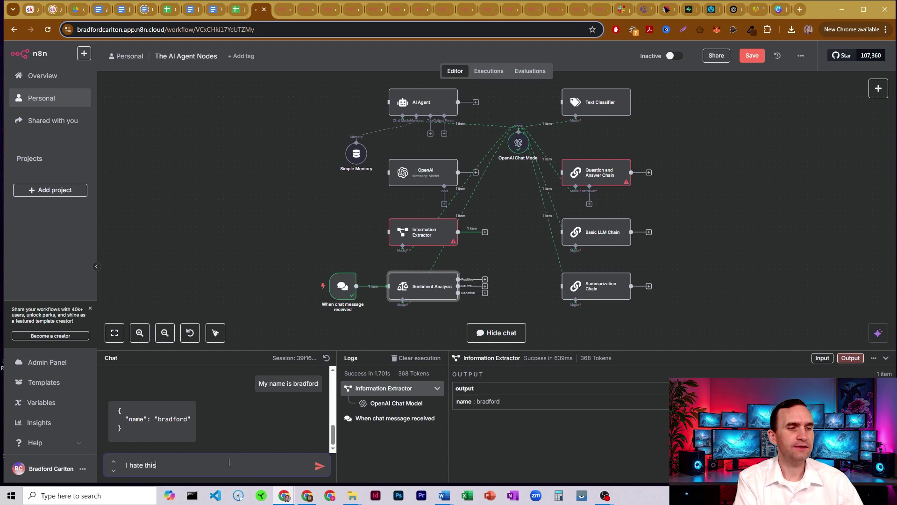
{"action": "key", "text": "Return"}
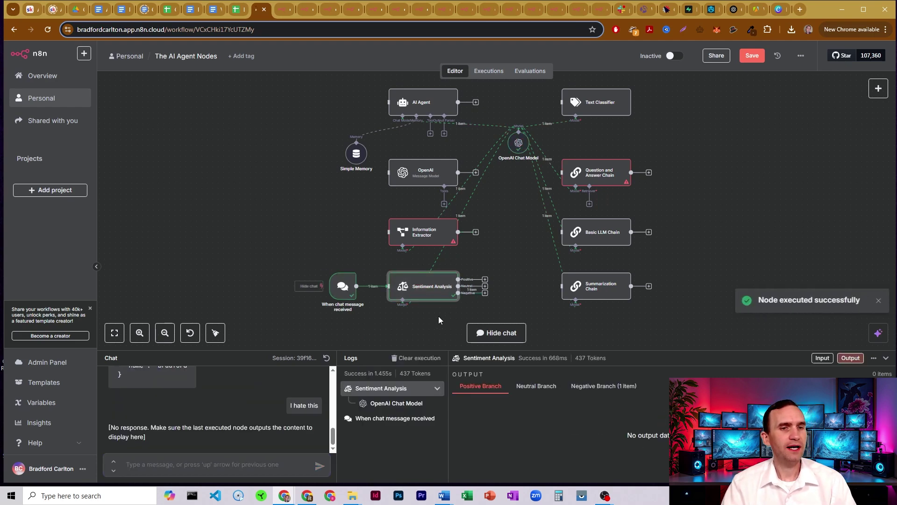
{"action": "double_click", "coordinate": [437, 287]}
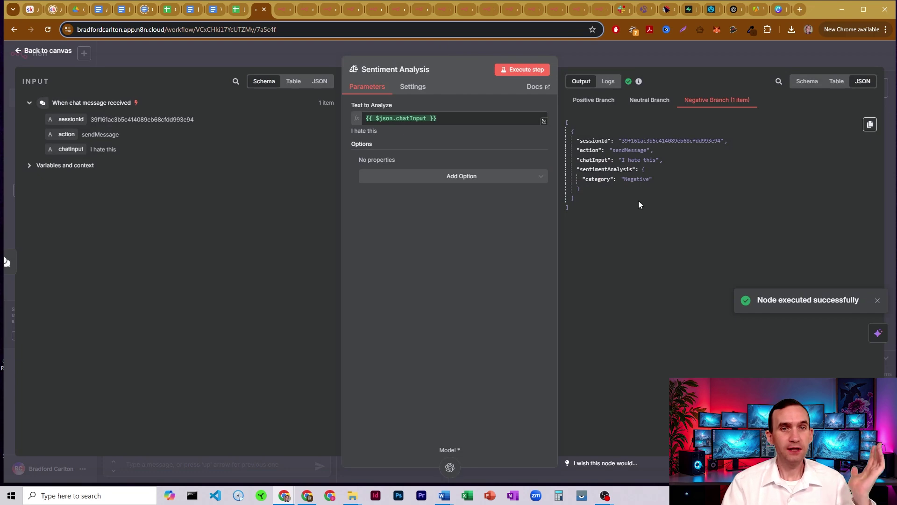
{"action": "left_click", "coordinate": [570, 58]}
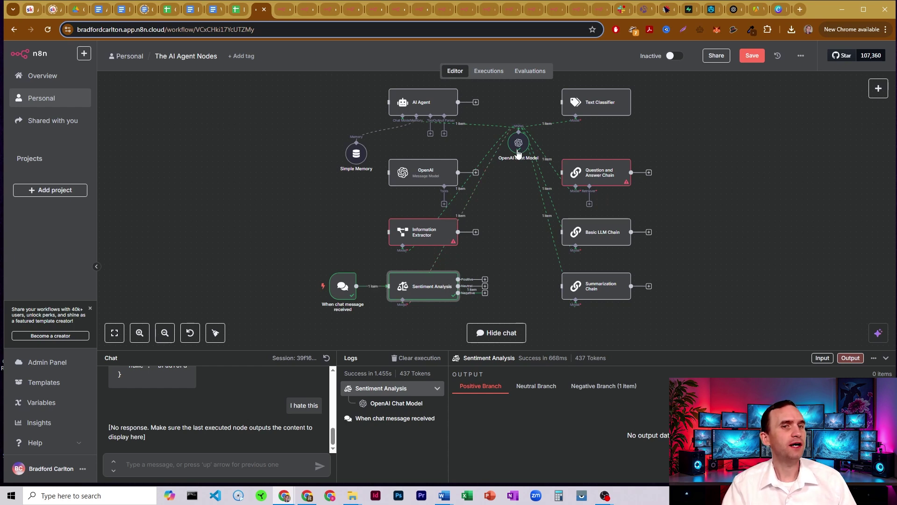
Shift the OpenAI Chat Model node slightly and move the chat trigger beside Text Classifier, connected to that node
{"action": "left_click_drag", "start_coordinate": [518, 143], "coordinate": [497, 148]}
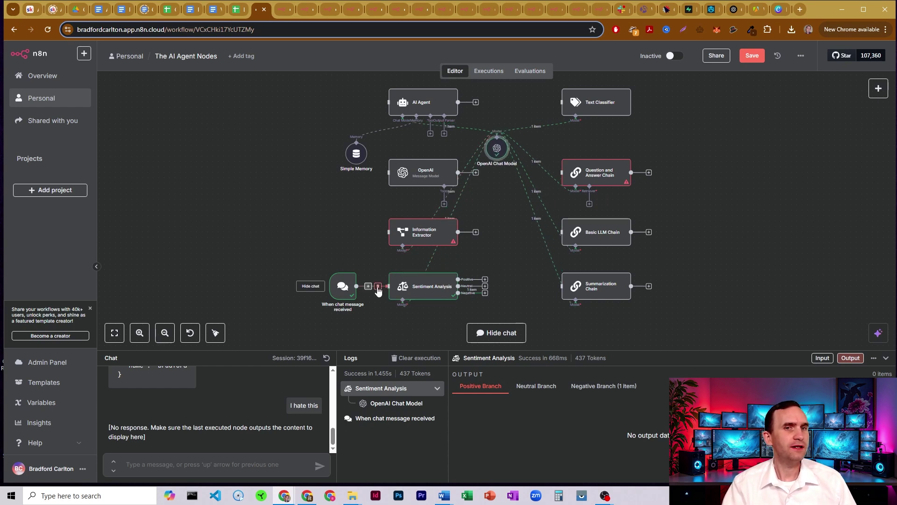
{"action": "left_click_drag", "start_coordinate": [347, 290], "coordinate": [525, 107]}
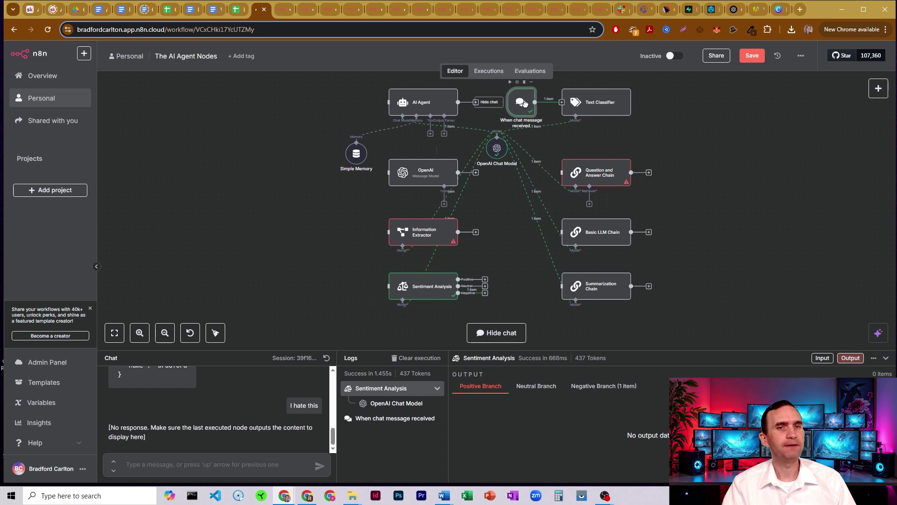
{"action": "left_click_drag", "start_coordinate": [731, 99], "coordinate": [656, 180]}
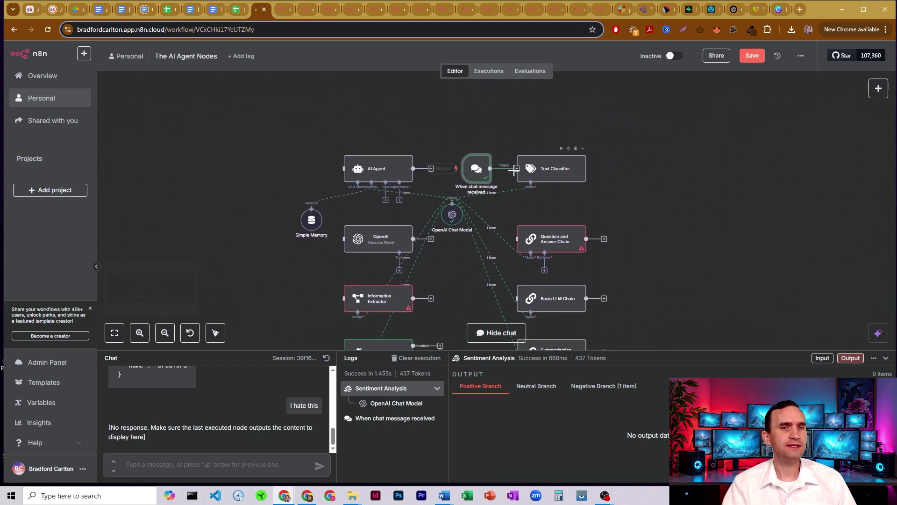
{"action": "mouse_move", "coordinate": [515, 169]}
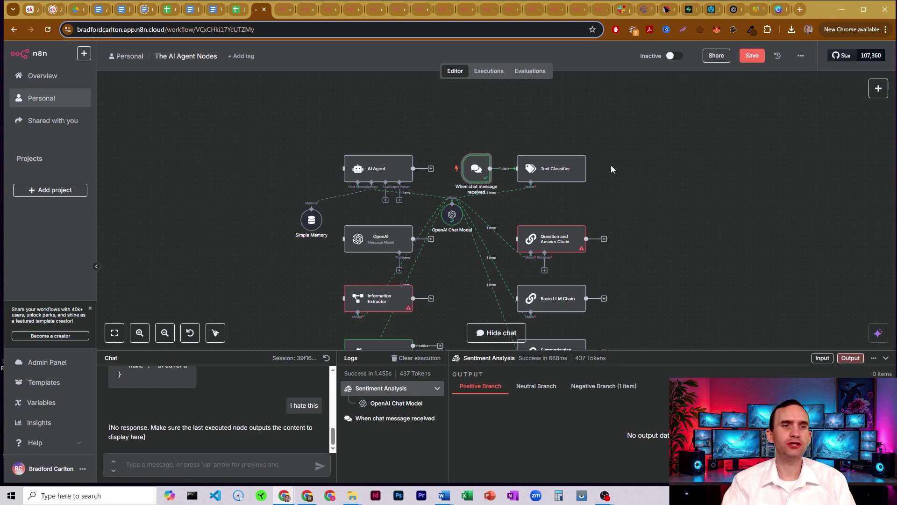
Add a category called "Name" to the Text Classifier with the description "The name of the person"
{"action": "double_click", "coordinate": [556, 168]}
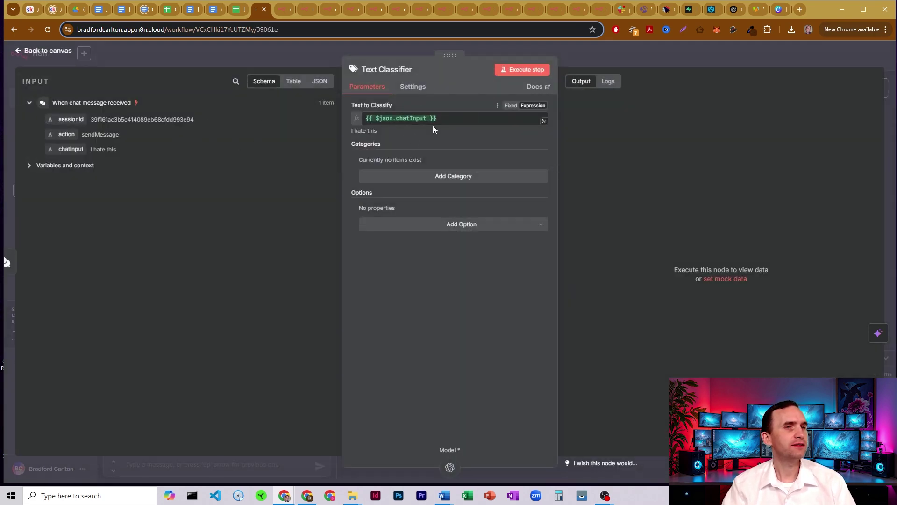
{"action": "left_click", "coordinate": [454, 179]}
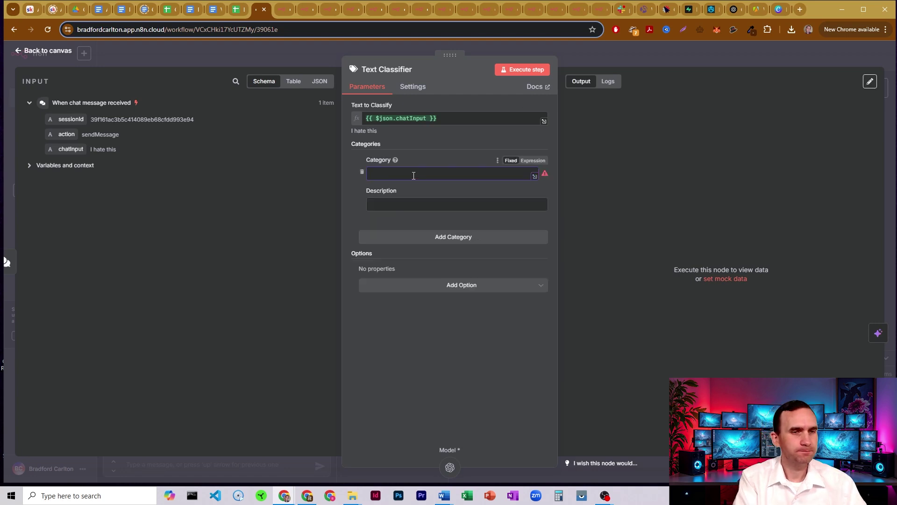
{"action": "type", "text": "Name"}
{"action": "left_click", "coordinate": [409, 202]}
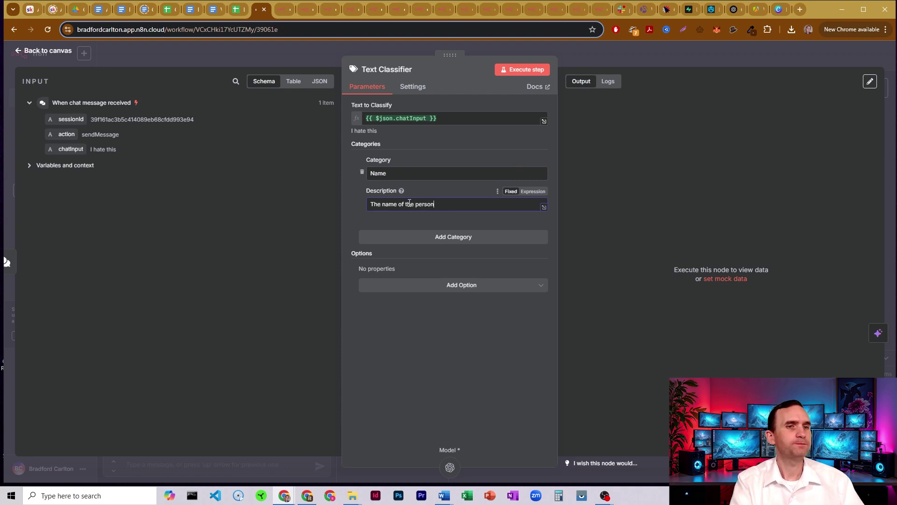
Add a second Text Classifier category called "fruit" with the description "The fruit mentioned"
{"action": "left_click", "coordinate": [455, 238]}
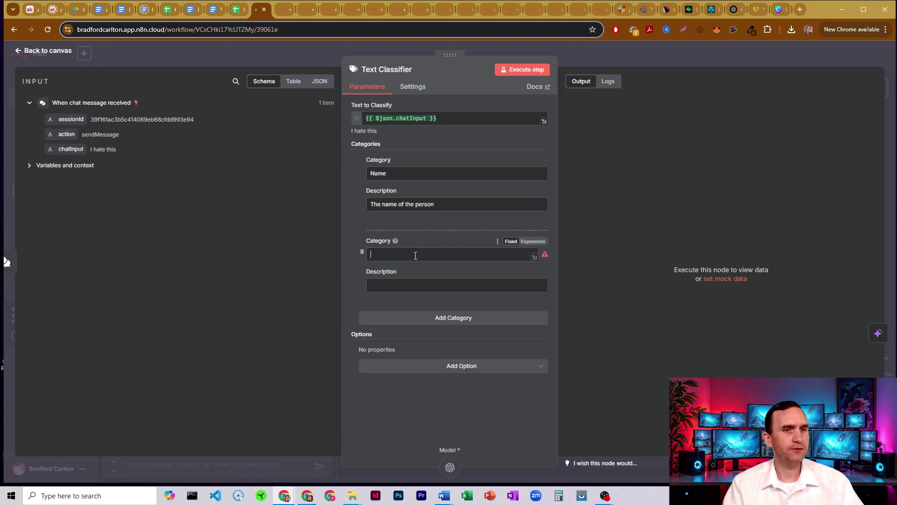
{"action": "type", "text": "fruit"}
{"action": "left_click", "coordinate": [409, 281]}
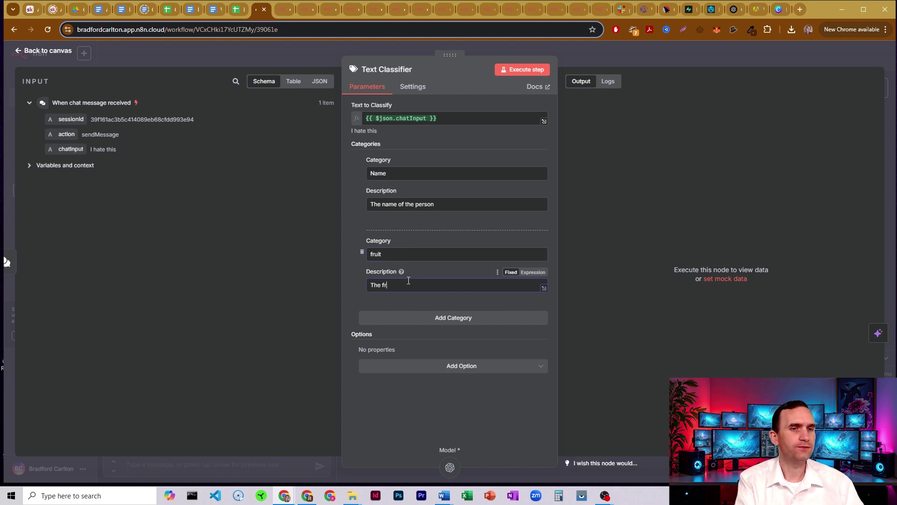
{"action": "type", "text": "The fruit mentioned"}
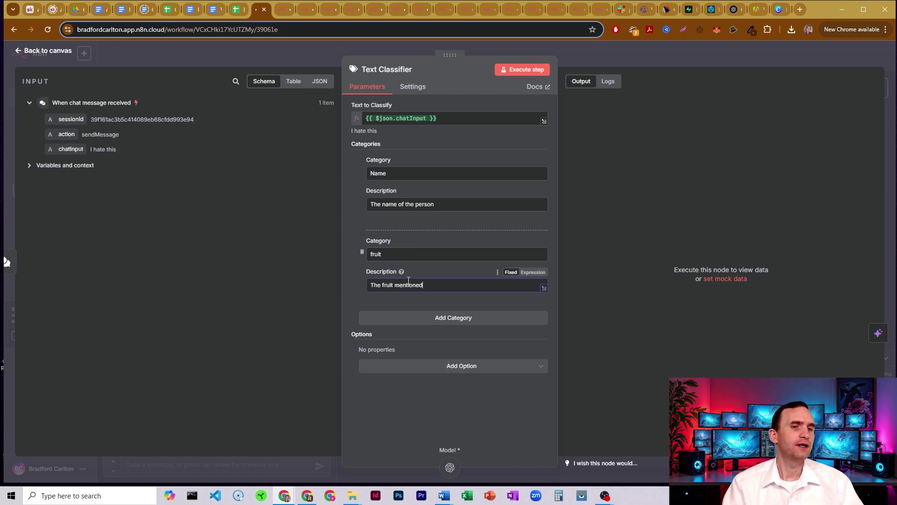
Add the System Prompt Template option, replace its {categories} placeholder with "Name and fruit", and return to the canvas
{"action": "left_click", "coordinate": [475, 370]}
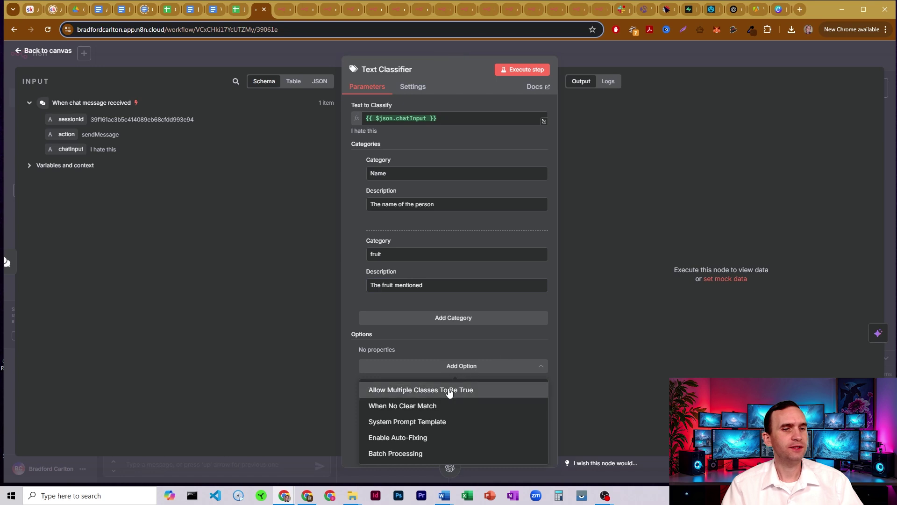
{"action": "left_click", "coordinate": [441, 422]}
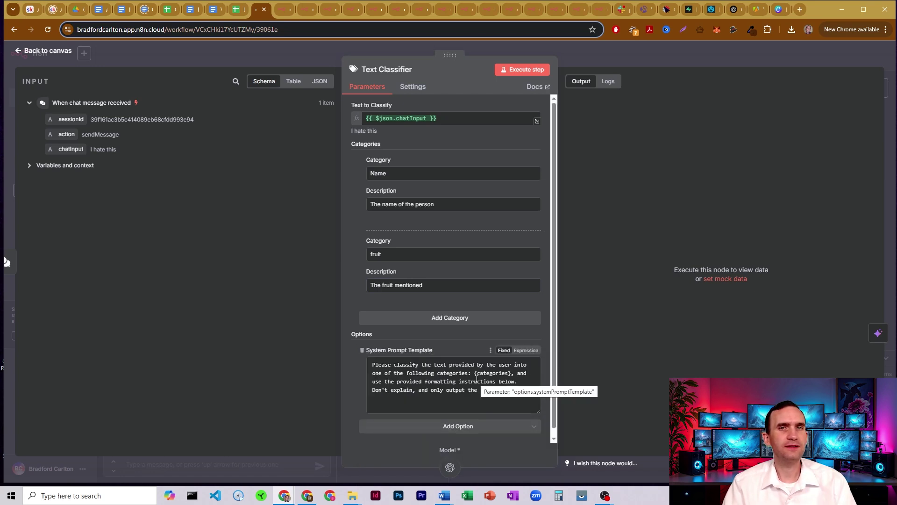
{"action": "left_click_drag", "start_coordinate": [416, 372], "coordinate": [405, 365]}
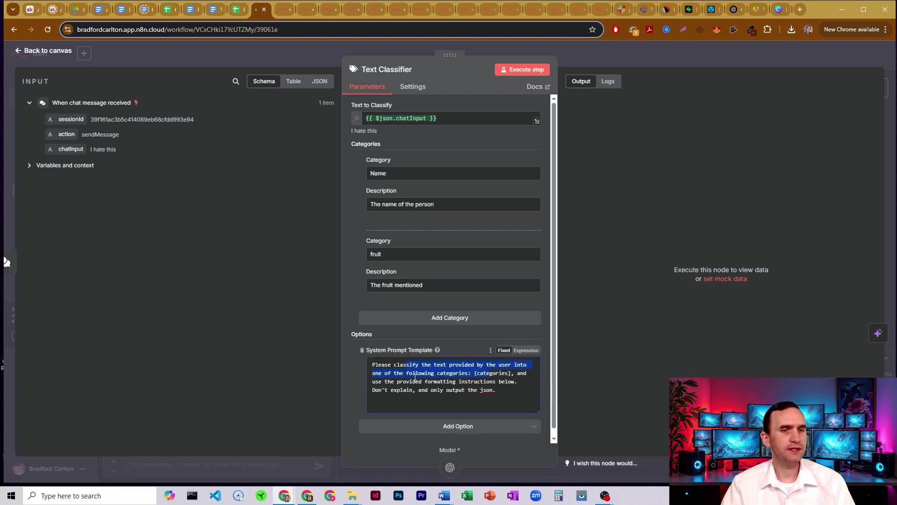
{"action": "left_click", "coordinate": [416, 373]}
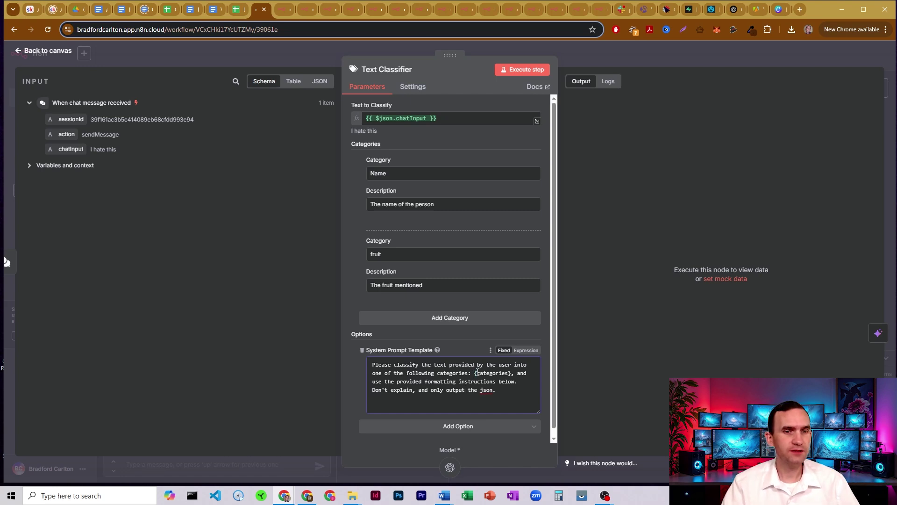
{"action": "left_click_drag", "start_coordinate": [476, 373], "coordinate": [514, 372]}
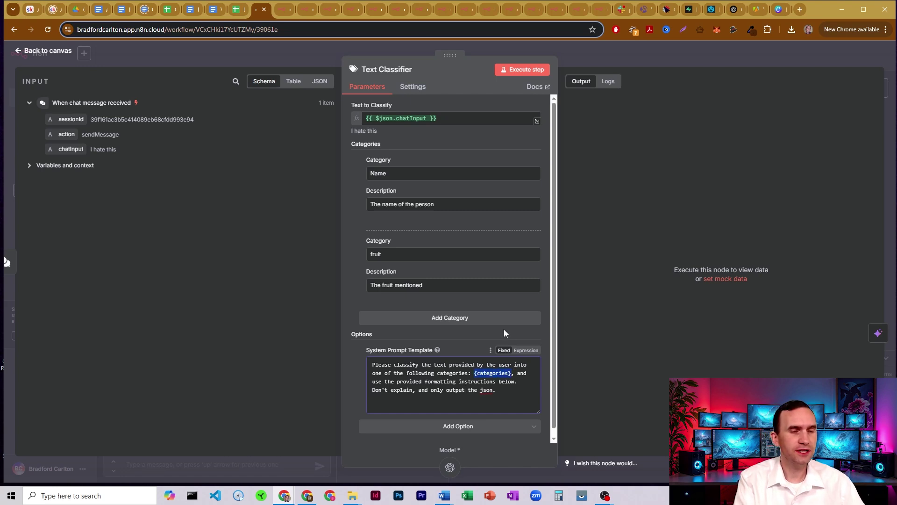
{"action": "type", "text": "Name and f"}
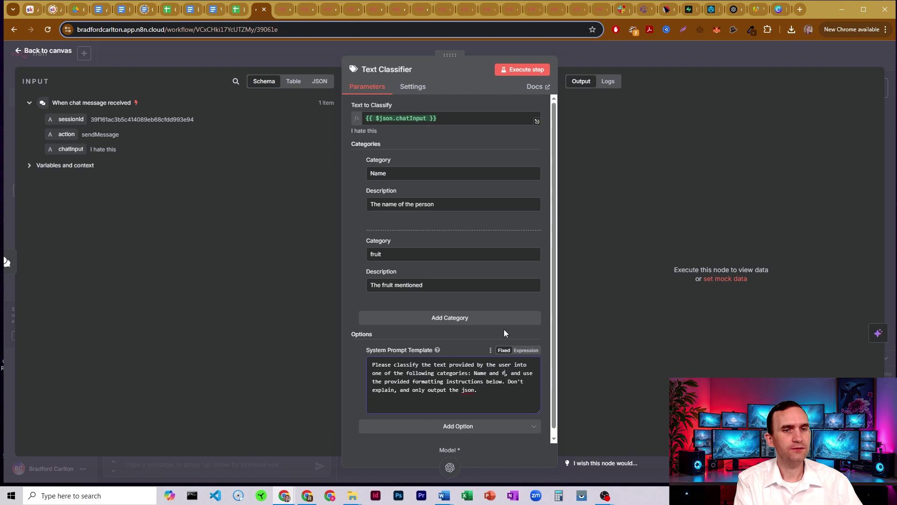
{"action": "type", "text": "ruit"}
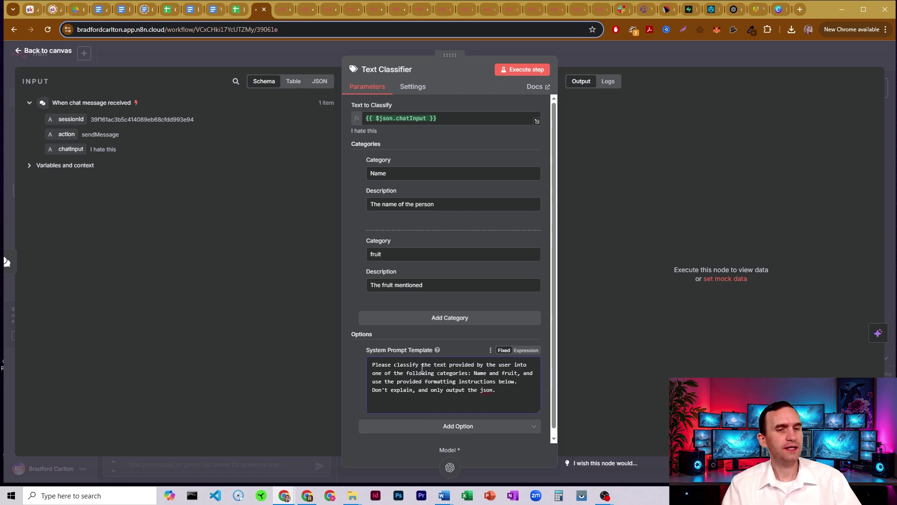
{"action": "left_click", "coordinate": [476, 433]}
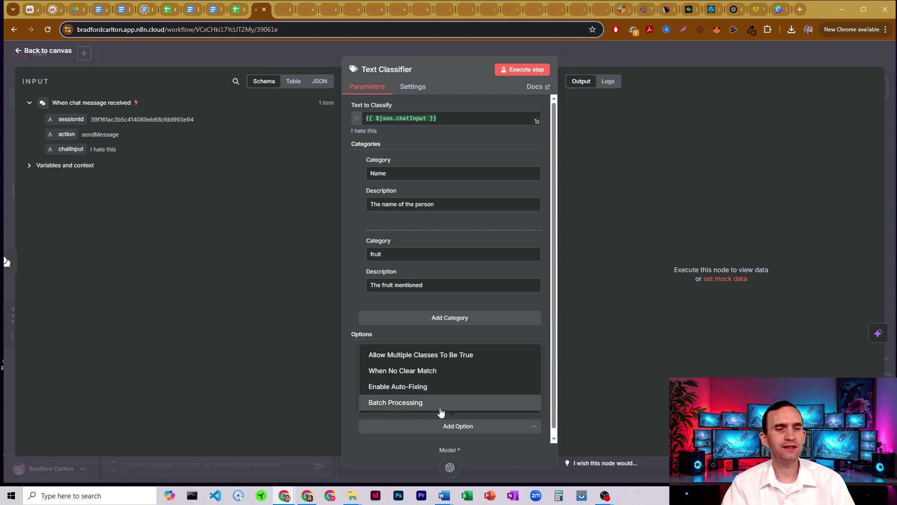
{"action": "left_click", "coordinate": [594, 61]}
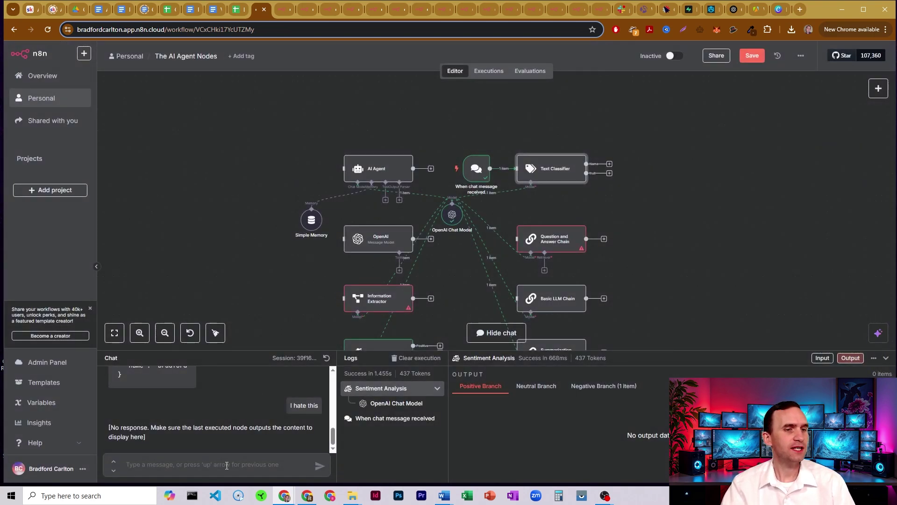
Send a chat message stating the sender's first name and a love of oranges, and inspect the Text Classifier's Name branch output
{"action": "type", "text": "My n"}
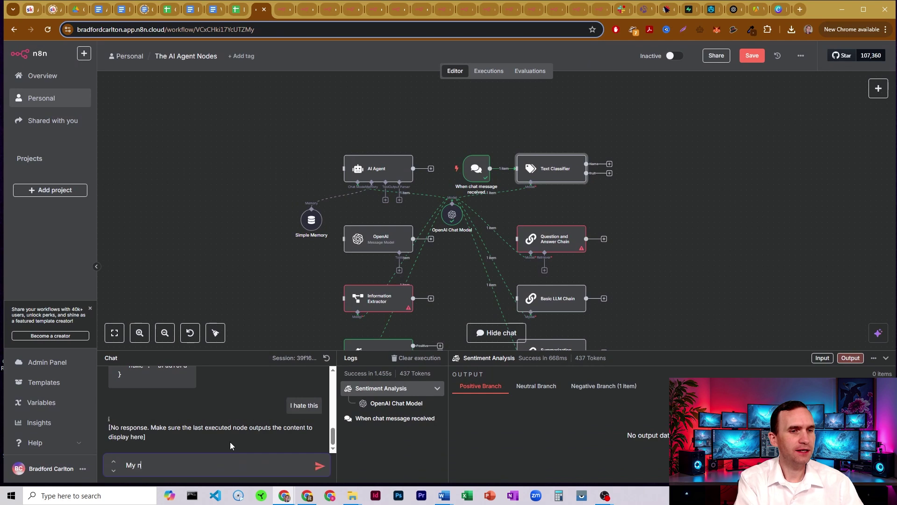
{"action": "type", "text": "ame is bradford "}
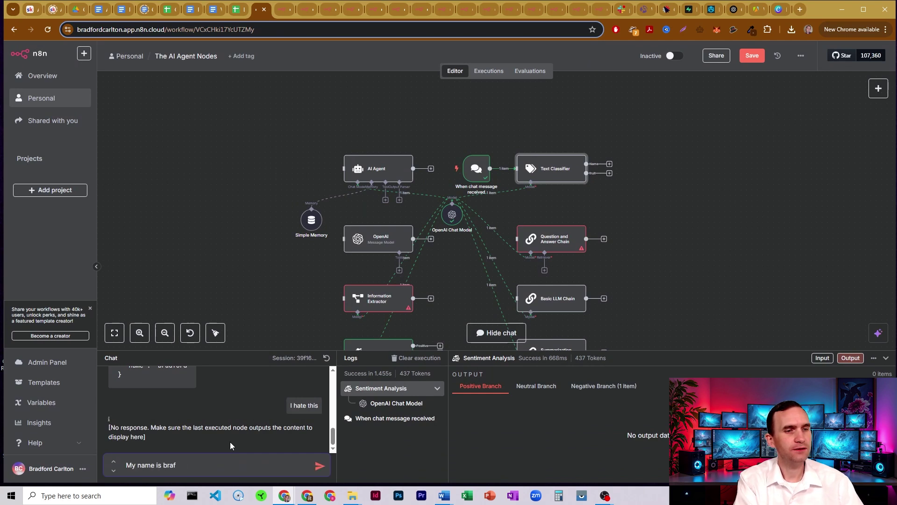
{"action": "type", "text": "and I love ora"}
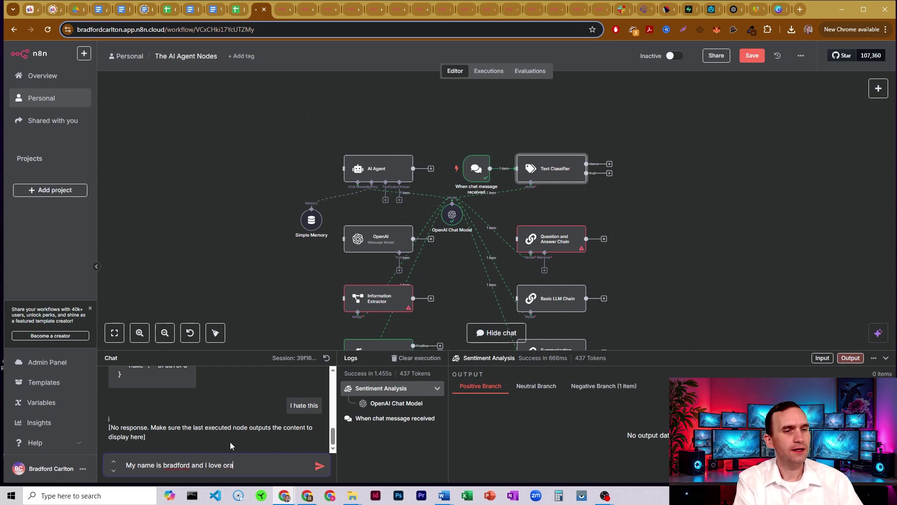
{"action": "type", "text": "nges"}
{"action": "key", "text": "Return"}
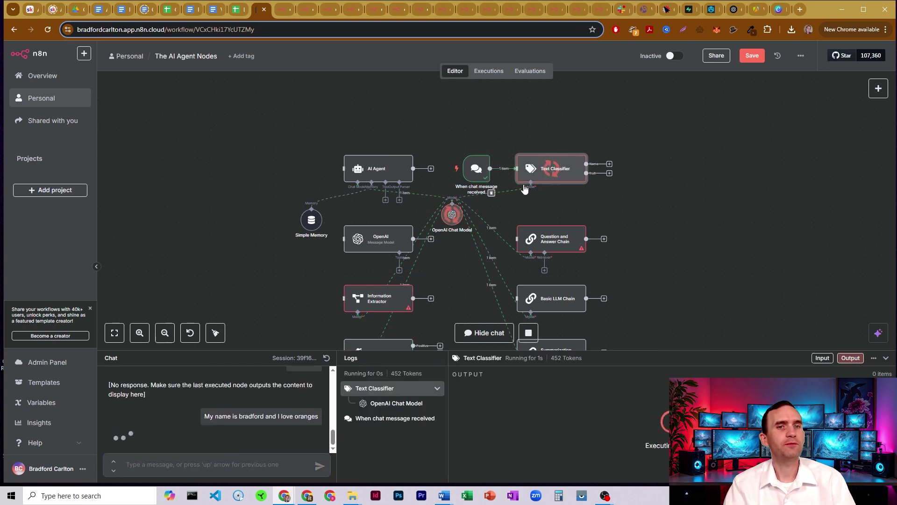
{"action": "double_click", "coordinate": [567, 172]}
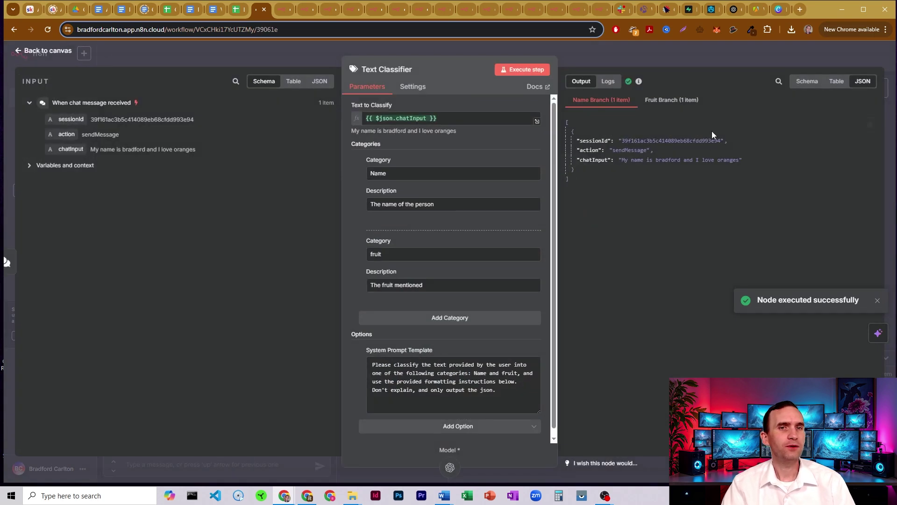
{"action": "left_click_drag", "start_coordinate": [655, 161], "coordinate": [681, 161]}
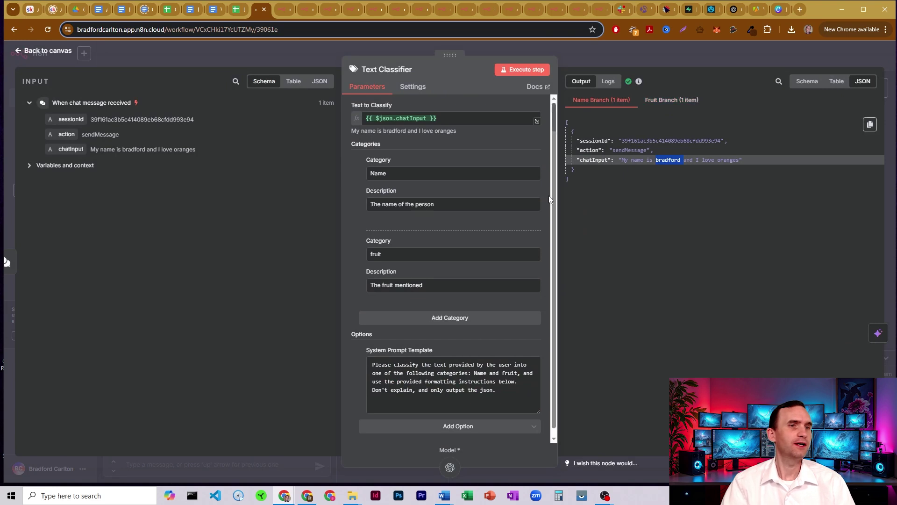
Add the Allow Multiple Classes To Be True option to the Text Classifier, review the system prompt text and close the node
{"action": "scroll", "coordinate": [458, 222], "scroll_direction": "down", "scroll_amount": 1}
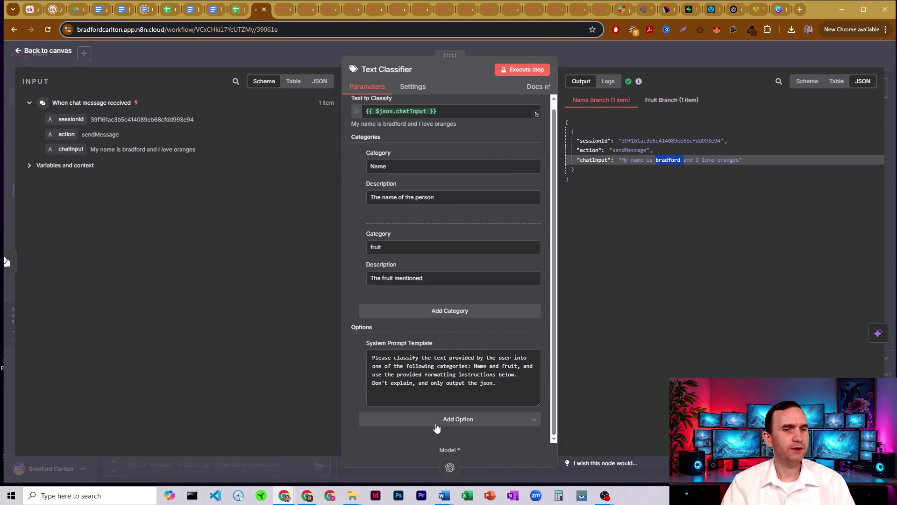
{"action": "left_click", "coordinate": [486, 423]}
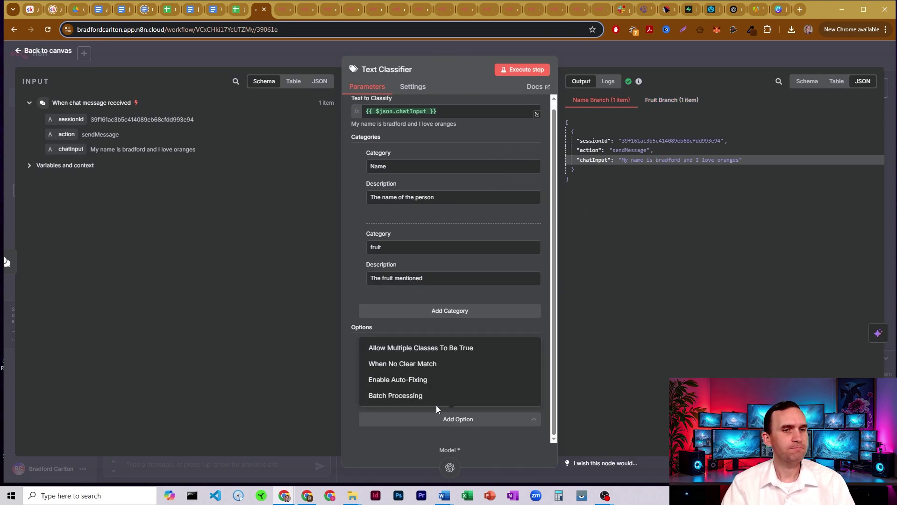
{"action": "left_click", "coordinate": [436, 348]}
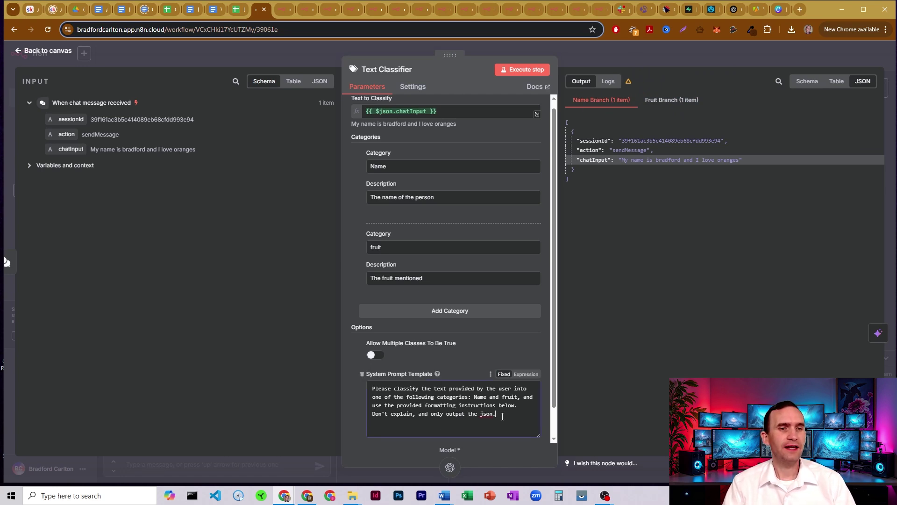
{"action": "left_click_drag", "start_coordinate": [503, 417], "coordinate": [372, 388]}
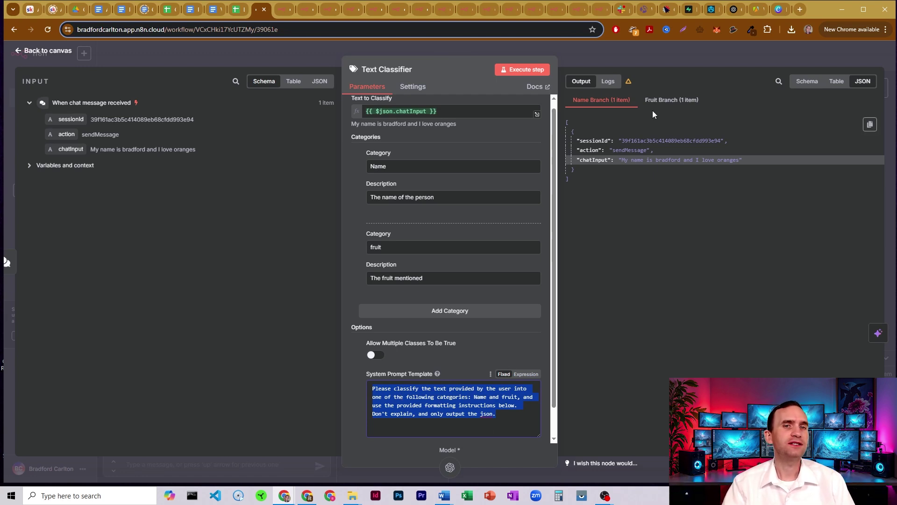
{"action": "left_click", "coordinate": [647, 53]}
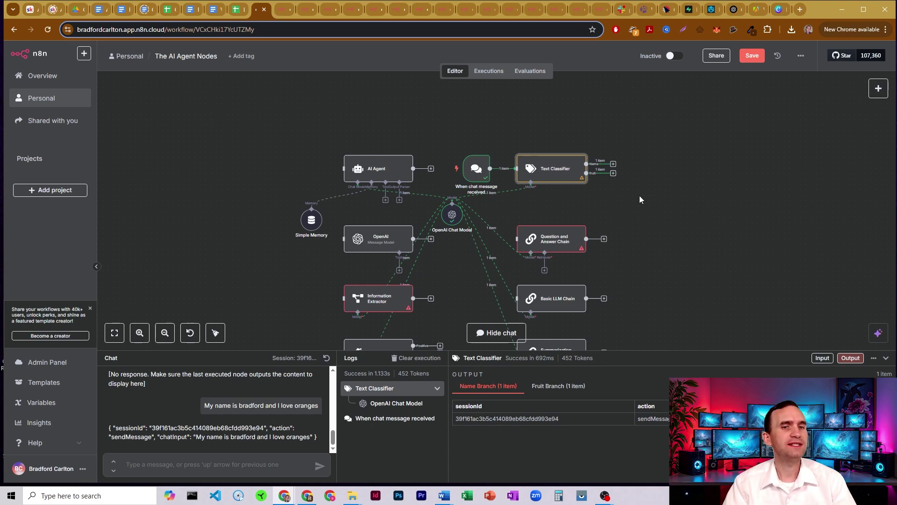
{"action": "mouse_move", "coordinate": [509, 173]}
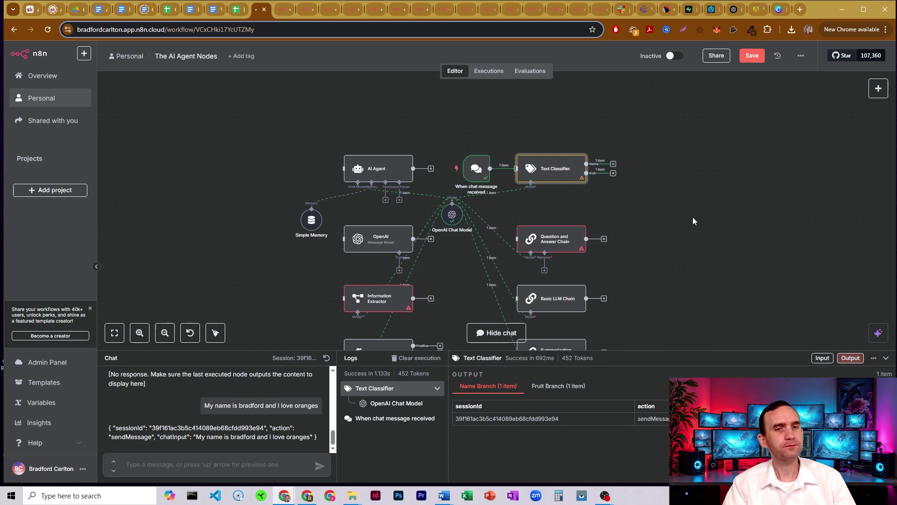
Move the OpenAI Chat Model below the node columns and wire the chat trigger to the Question and Answer Chain instead of the Text Classifier
{"action": "left_click_drag", "start_coordinate": [692, 249], "coordinate": [685, 174]}
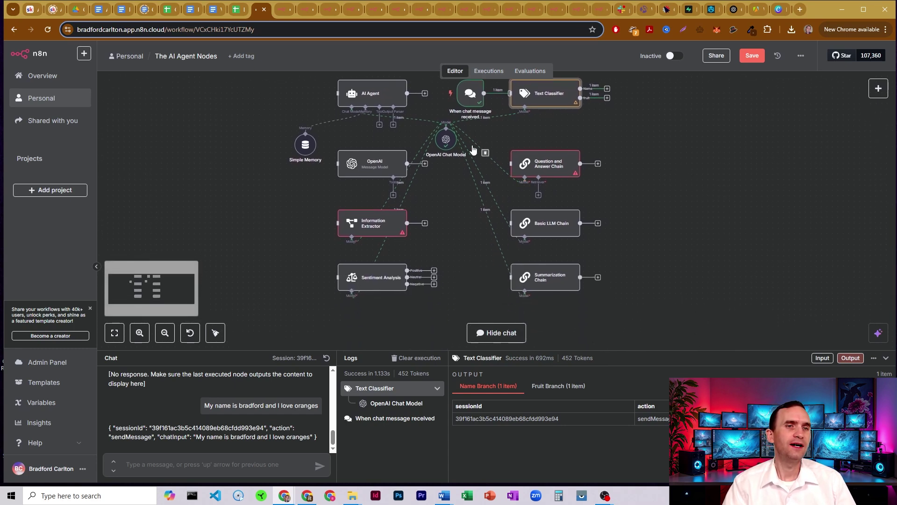
{"action": "left_click_drag", "start_coordinate": [446, 140], "coordinate": [421, 294]}
{"action": "left_click_drag", "start_coordinate": [662, 135], "coordinate": [648, 264]}
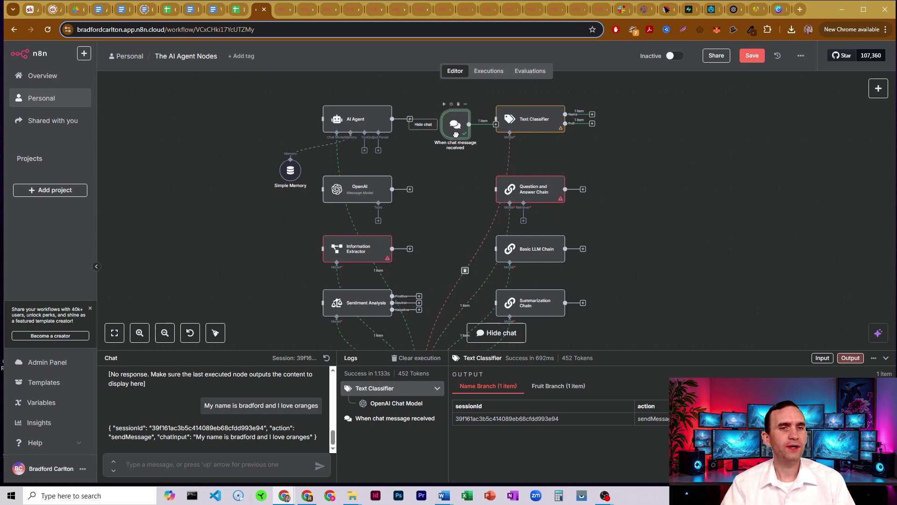
{"action": "left_click_drag", "start_coordinate": [455, 118], "coordinate": [497, 196]}
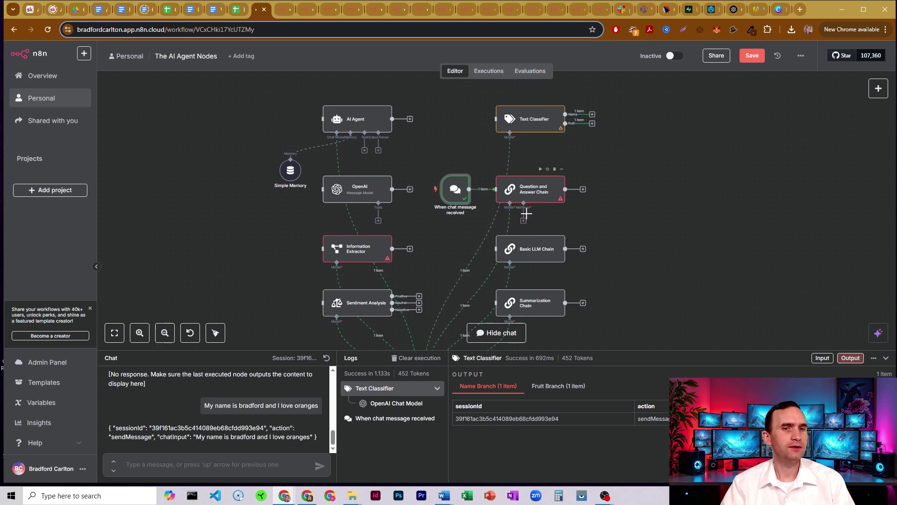
Attach a Vector Store Retriever to the Question and Answer Chain and place it beside the chain on the canvas
{"action": "left_click", "coordinate": [523, 221]}
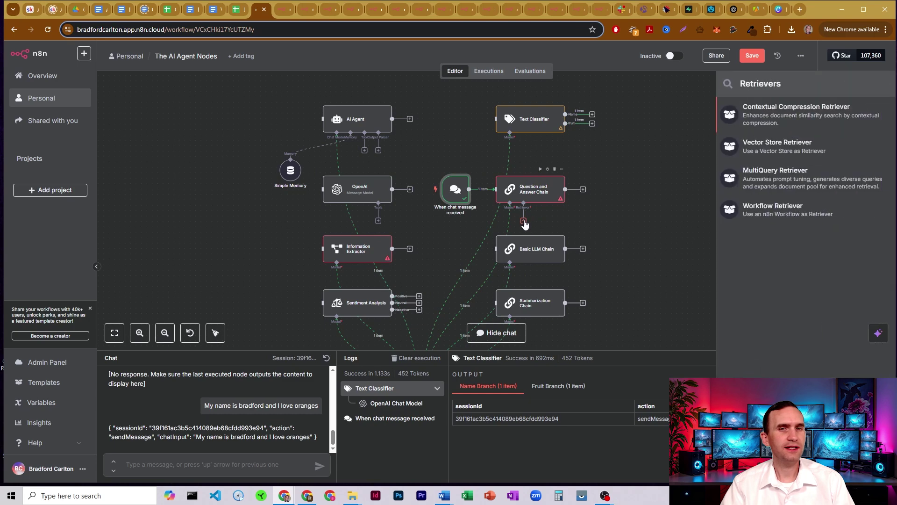
{"action": "left_click", "coordinate": [797, 143]}
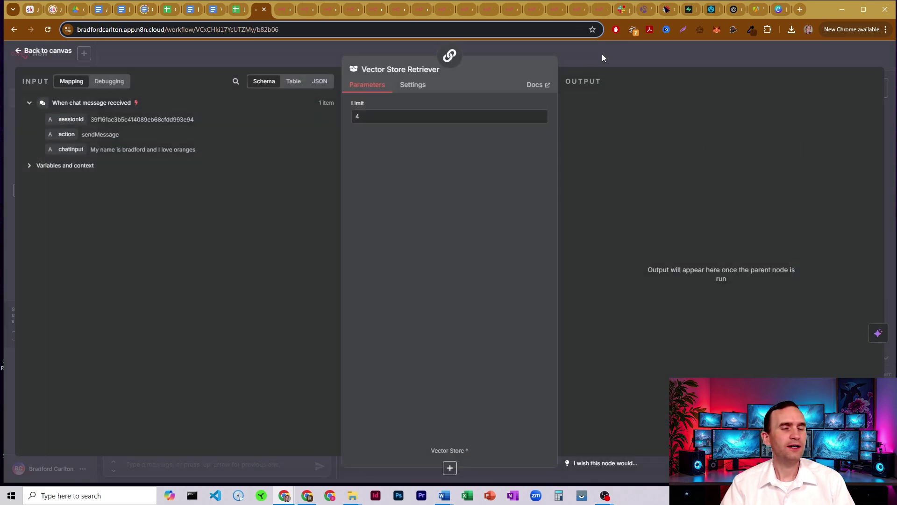
{"action": "left_click", "coordinate": [602, 54]}
{"action": "left_click_drag", "start_coordinate": [591, 232], "coordinate": [684, 184]}
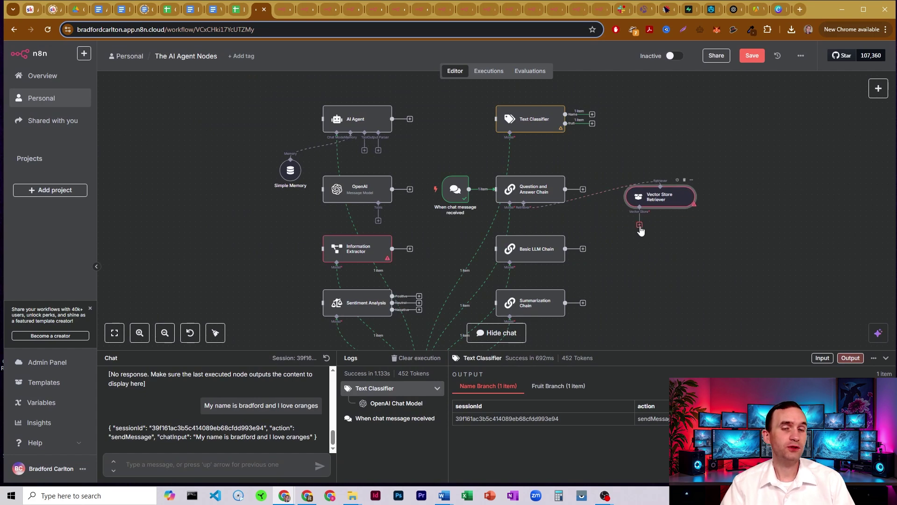
Attach a Supabase Vector Store to the Vector Store Retriever, using the "documents" table
{"action": "left_click", "coordinate": [640, 227]}
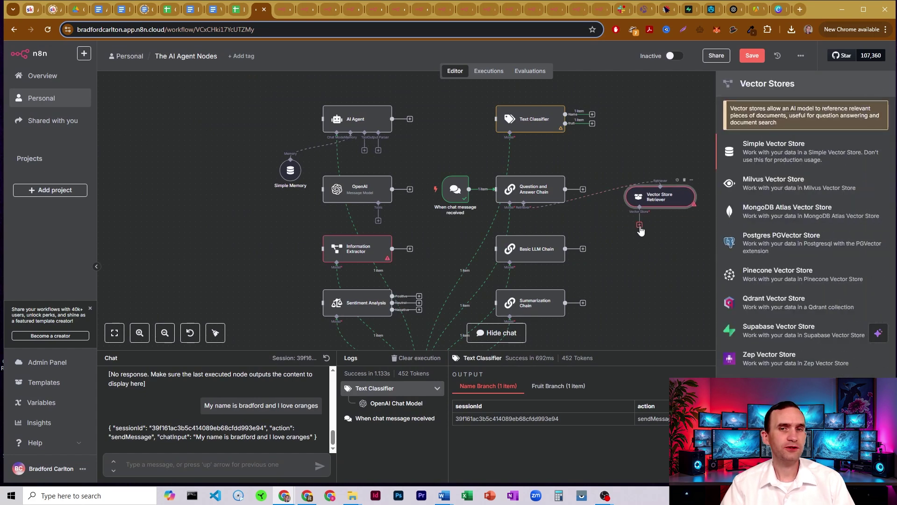
{"action": "left_click", "coordinate": [787, 327]}
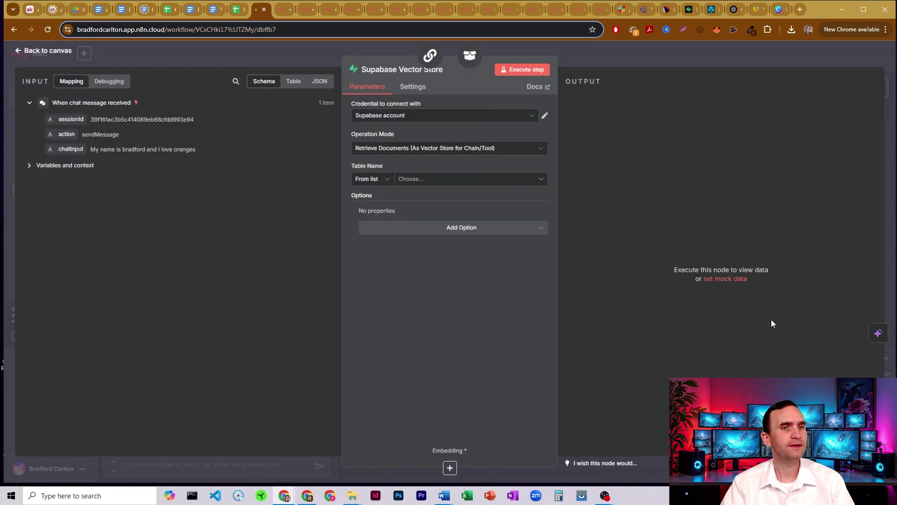
{"action": "left_click", "coordinate": [437, 181]}
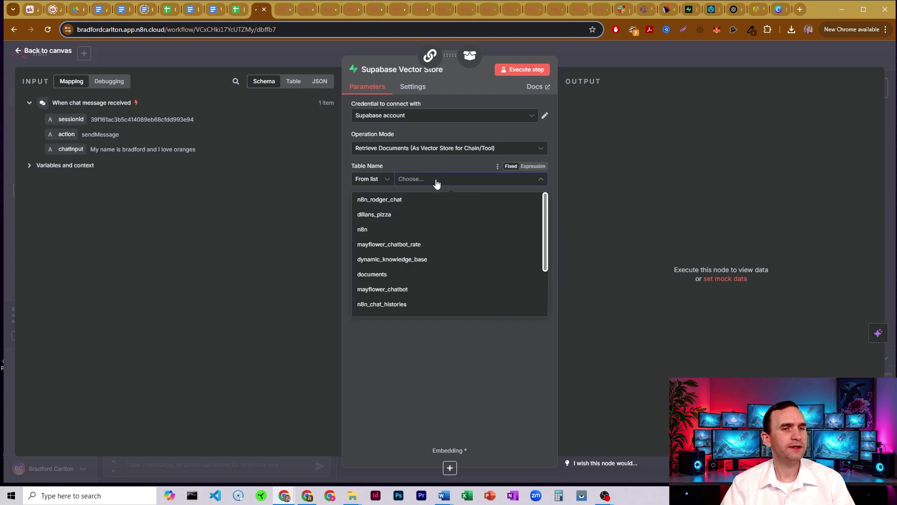
{"action": "left_click", "coordinate": [383, 276]}
{"action": "left_click", "coordinate": [626, 62]}
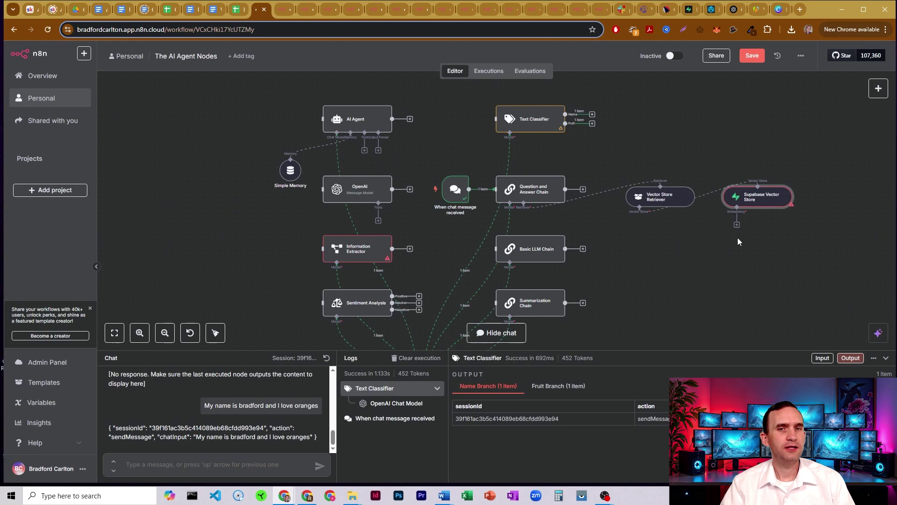
Attach an Embeddings OpenAI node to the Supabase Vector Store, keeping the text-embedding-3-small model
{"action": "left_click", "coordinate": [737, 224]}
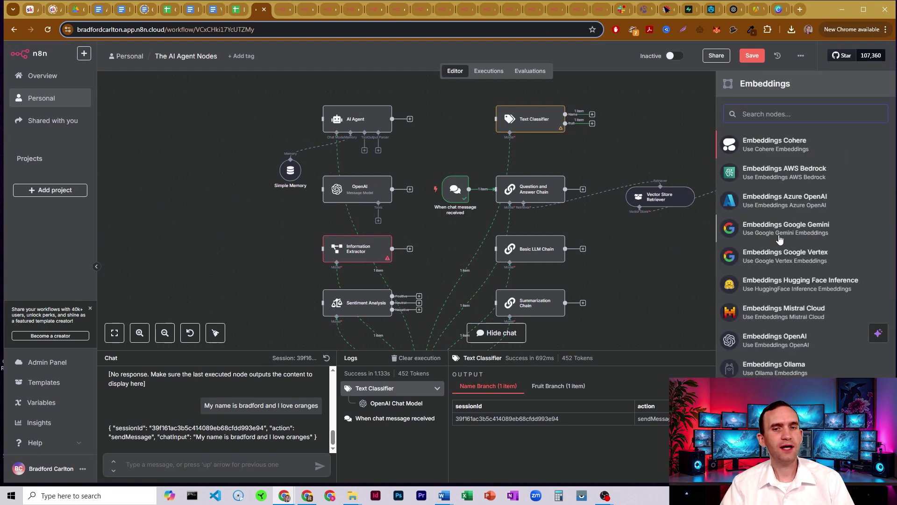
{"action": "left_click", "coordinate": [765, 343]}
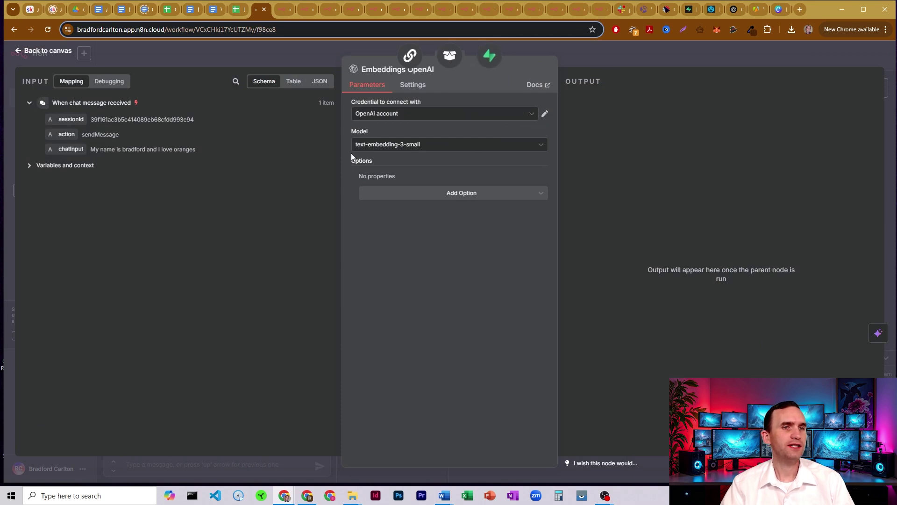
{"action": "left_click", "coordinate": [630, 45]}
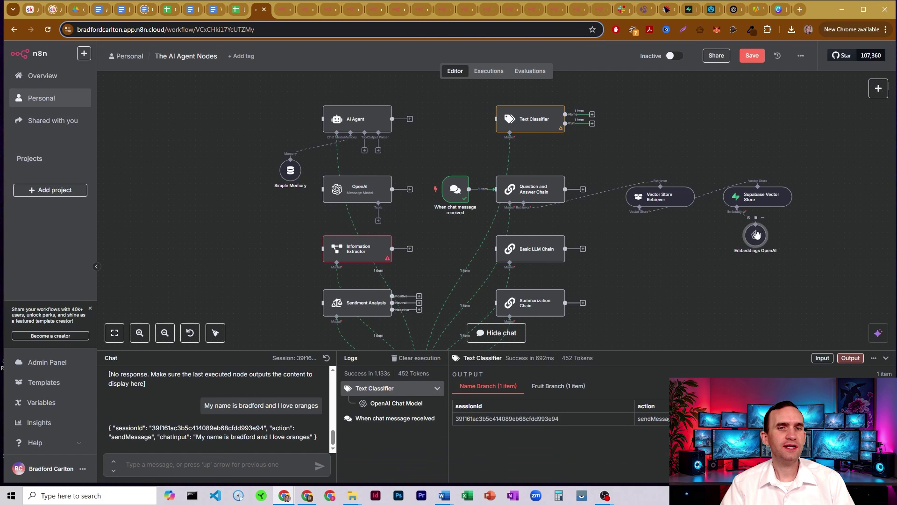
{"action": "left_click_drag", "start_coordinate": [817, 184], "coordinate": [619, 251]}
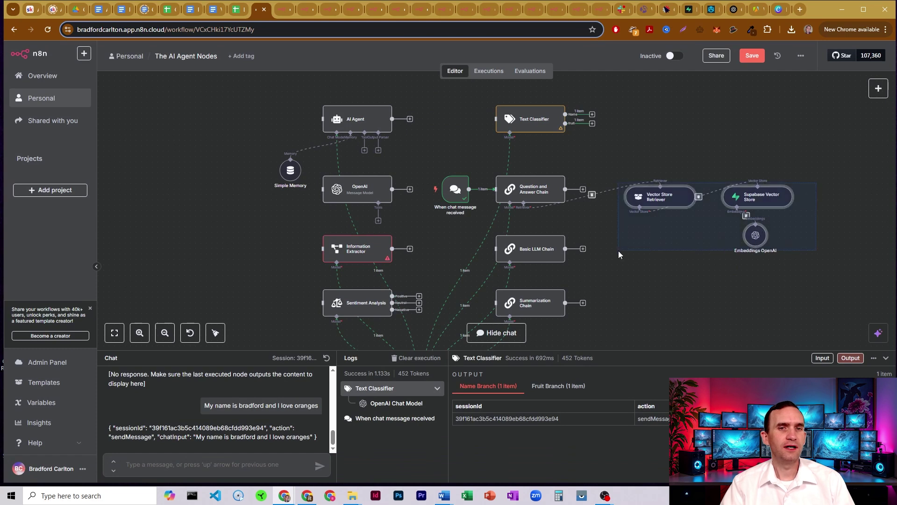
{"action": "left_click", "coordinate": [624, 155]}
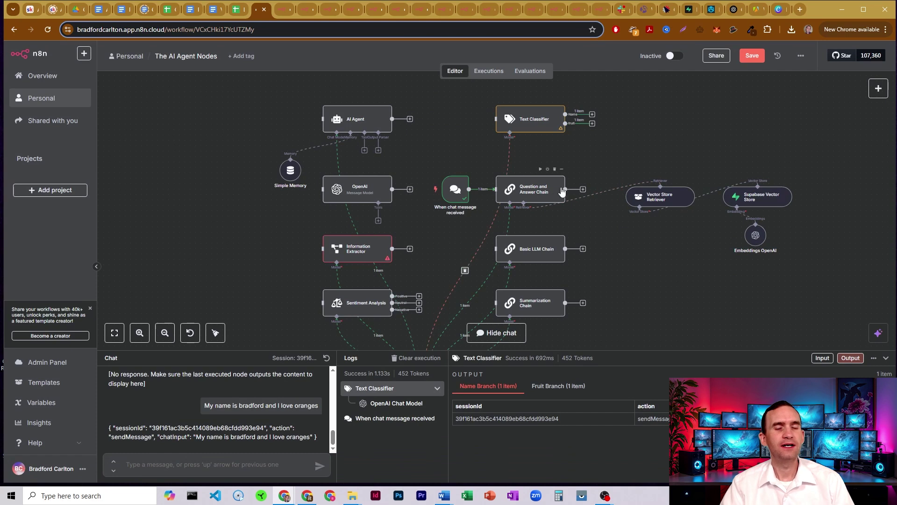
{"action": "left_click_drag", "start_coordinate": [619, 187], "coordinate": [831, 272]}
{"action": "left_click", "coordinate": [632, 168]}
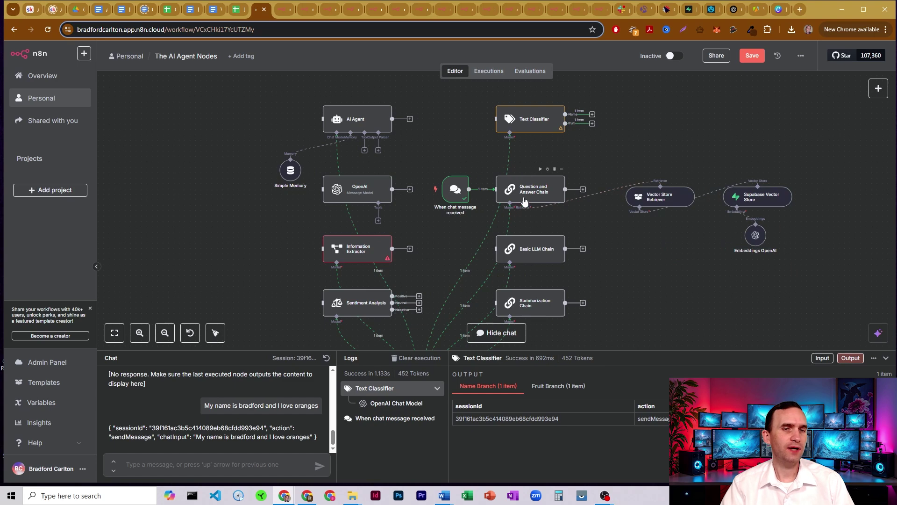
Review the Question and Answer Chain's System Prompt Template down to its {context} placeholder, and return to the canvas
{"action": "double_click", "coordinate": [529, 191]}
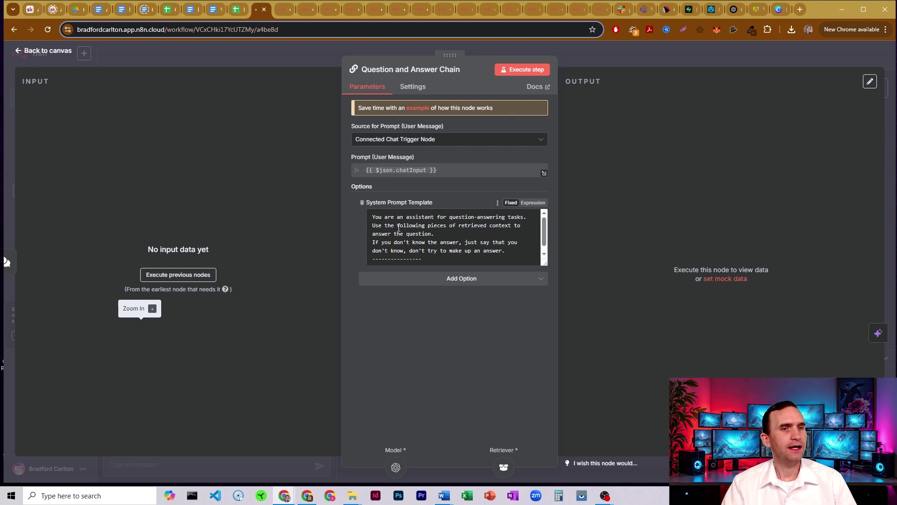
{"action": "scroll", "coordinate": [423, 261], "scroll_direction": "down", "scroll_amount": 1}
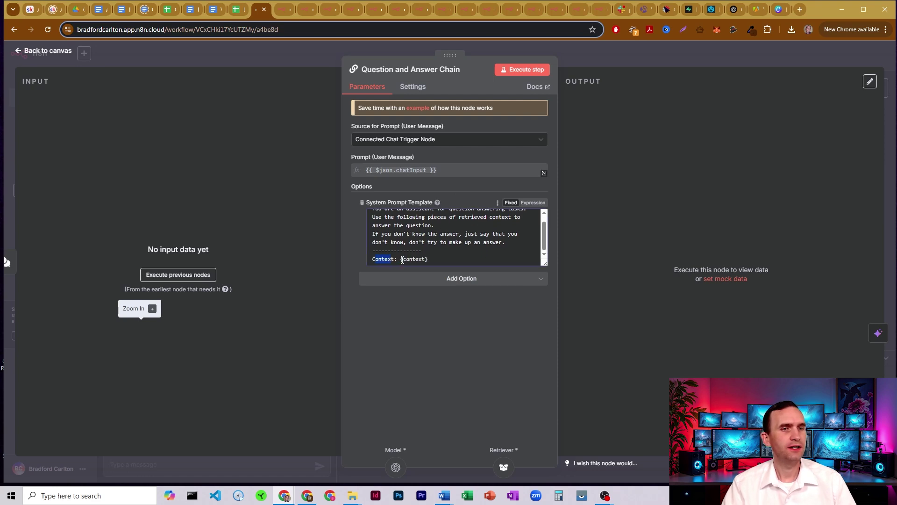
{"action": "left_click_drag", "start_coordinate": [400, 260], "coordinate": [429, 260]}
{"action": "left_click", "coordinate": [434, 260]}
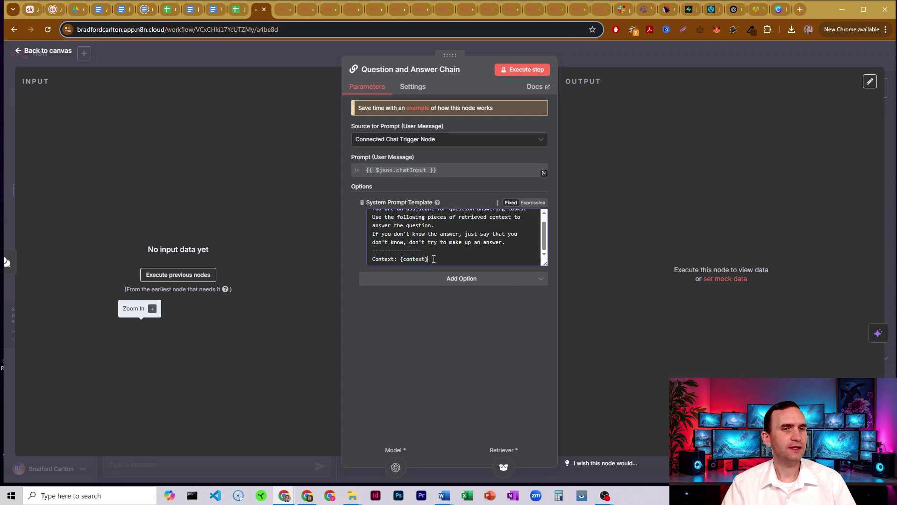
{"action": "scroll", "coordinate": [434, 259], "scroll_direction": "up", "scroll_amount": 1}
{"action": "scroll", "coordinate": [449, 243], "scroll_direction": "down", "scroll_amount": 1}
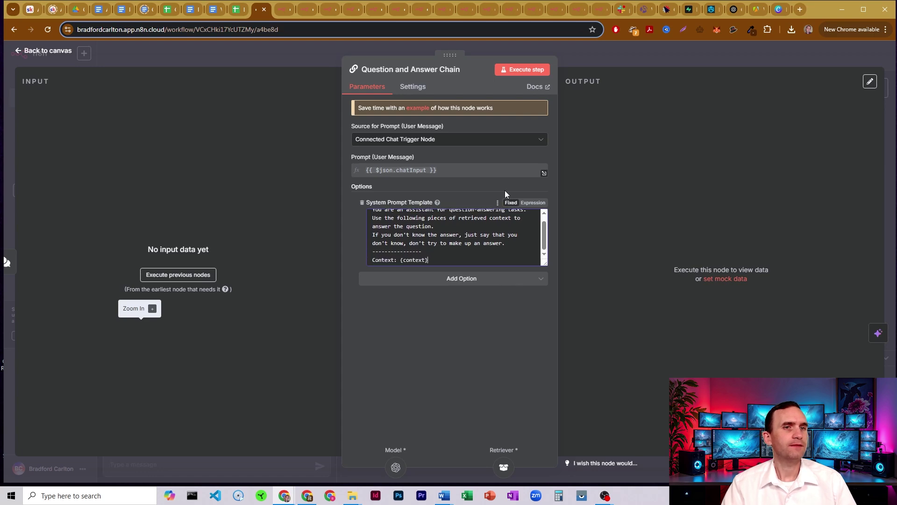
{"action": "left_click", "coordinate": [587, 58]}
Replace "Name and fruit" with the {categories} placeholder in the Text Classifier's System Prompt Template, and close the node
{"action": "double_click", "coordinate": [519, 111]}
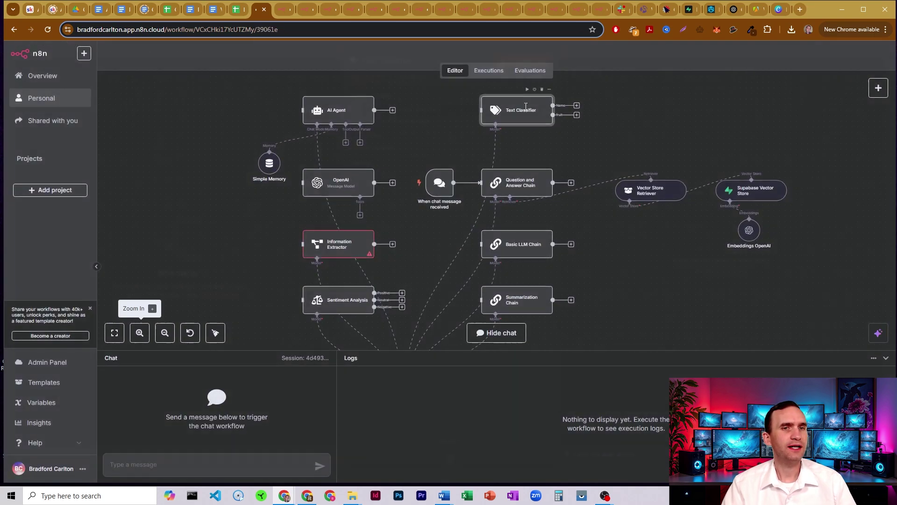
{"action": "left_click_drag", "start_coordinate": [473, 405], "coordinate": [503, 405]}
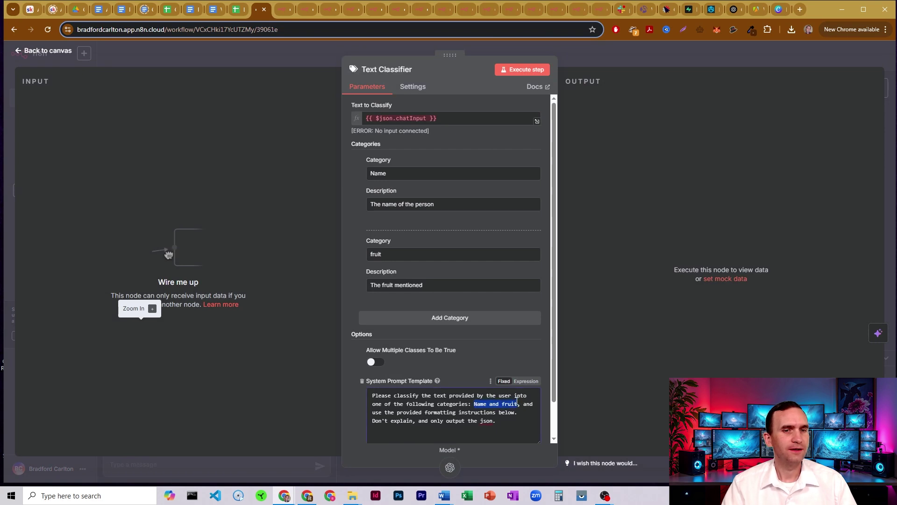
{"action": "type", "text": "{categ"}
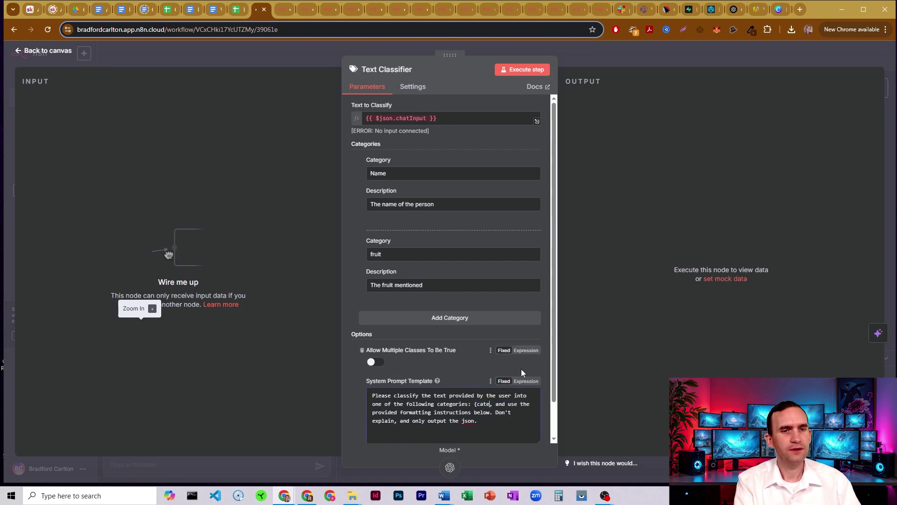
{"action": "type", "text": "ories}"}
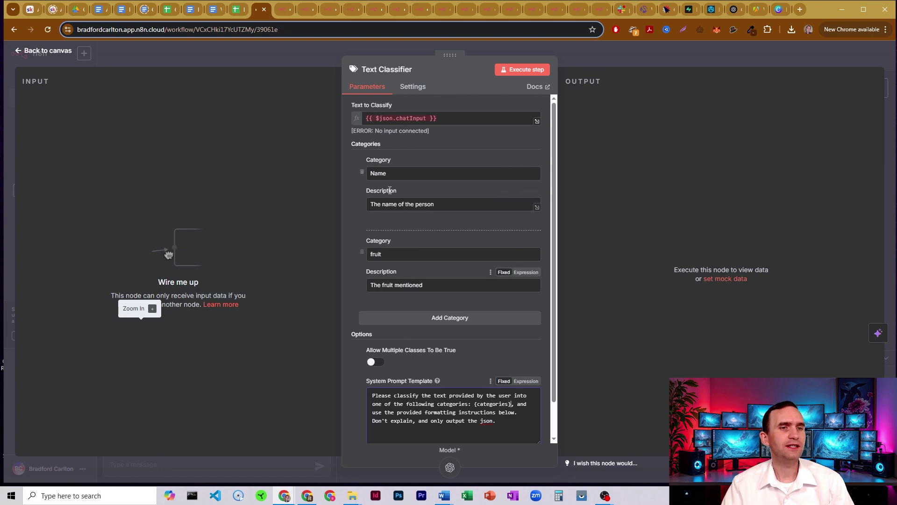
{"action": "left_click", "coordinate": [604, 52]}
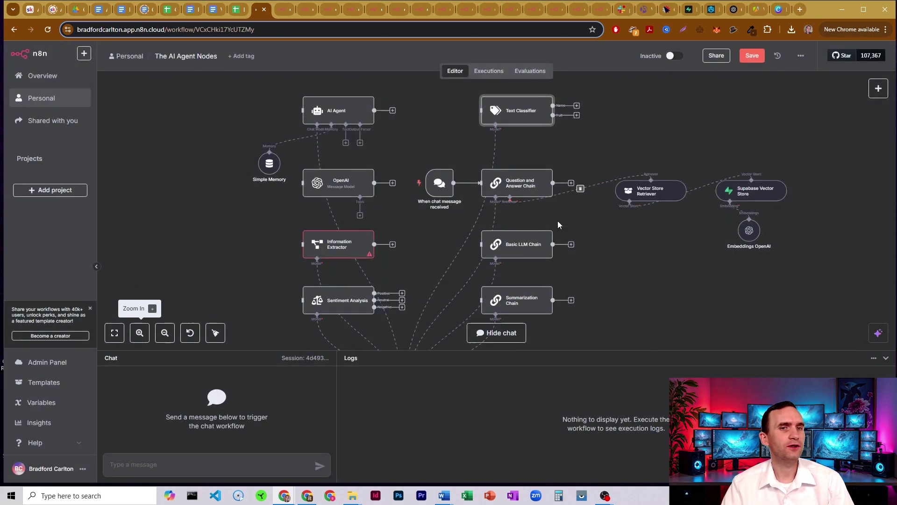
Reopen the Question and Answer Chain to check the context placeholder in its system prompt, and close it
{"action": "double_click", "coordinate": [514, 182]}
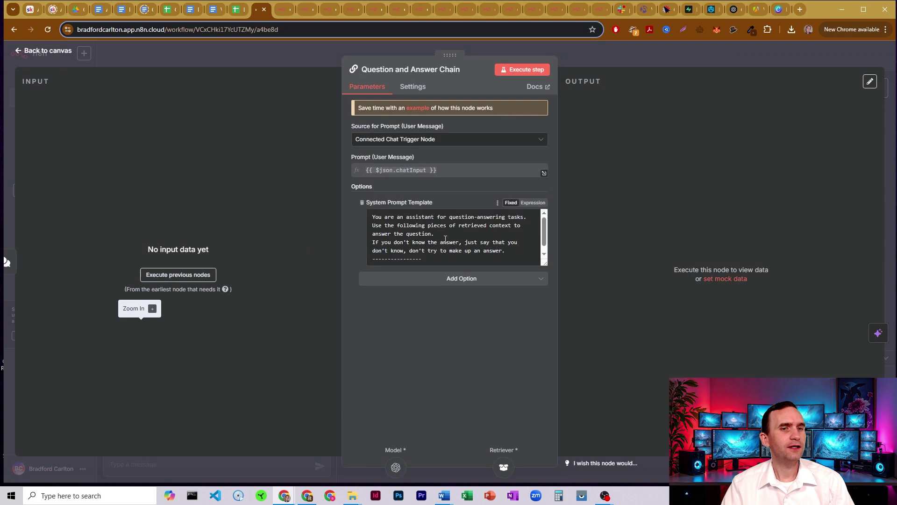
{"action": "scroll", "coordinate": [446, 239], "scroll_direction": "down", "scroll_amount": 1}
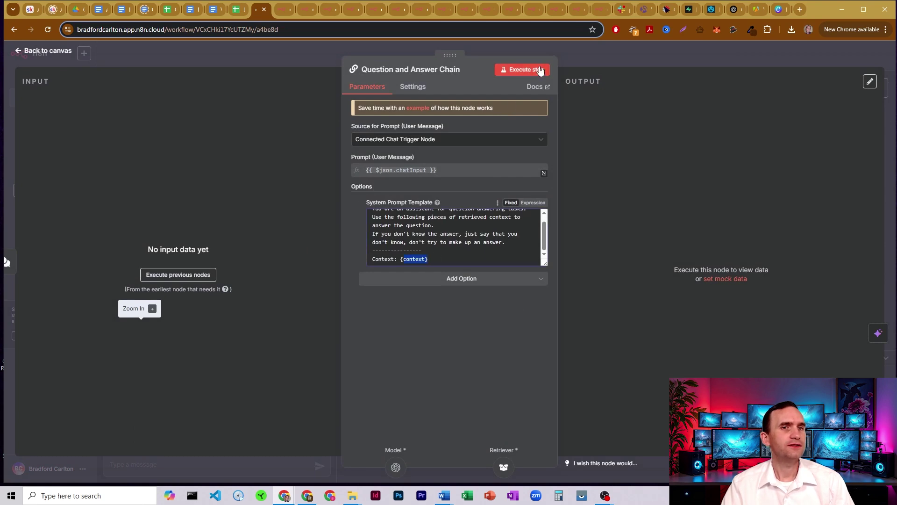
{"action": "left_click", "coordinate": [582, 55]}
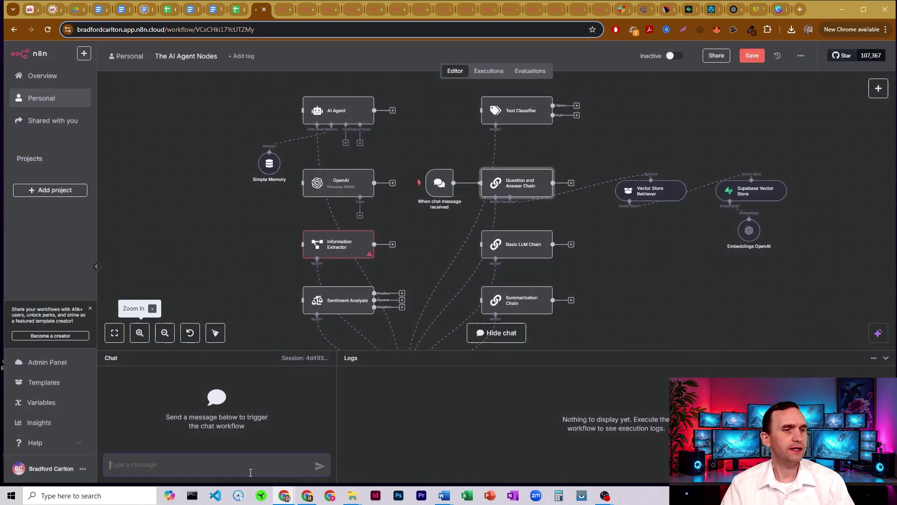
{"action": "type", "text": "What's the greates"}
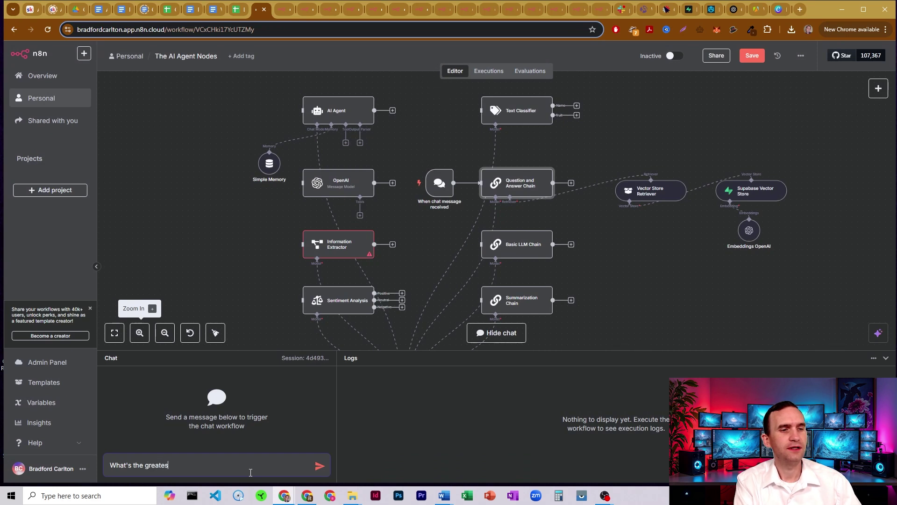
{"action": "key", "text": "BackSpace"}
{"action": "key", "text": "BackSpace"}
{"action": "key", "text": "BackSpace"}
{"action": "key", "text": "BackSpace"}
{"action": "key", "text": "BackSpace"}
{"action": "key", "text": "BackSpace"}
{"action": "key", "text": "BackSpace"}
{"action": "key", "text": "BackSpace"}
{"action": "key", "text": "BackSpace"}
{"action": "key", "text": "BackSpace"}
{"action": "key", "text": "BackSpace"}
{"action": "key", "text": "BackSpace"}
{"action": "key", "text": "BackSpace"}
{"action": "key", "text": "BackSpace"}
{"action": "key", "text": "BackSpace"}
{"action": "key", "text": "BackSpace"}
{"action": "key", "text": "BackSpace"}
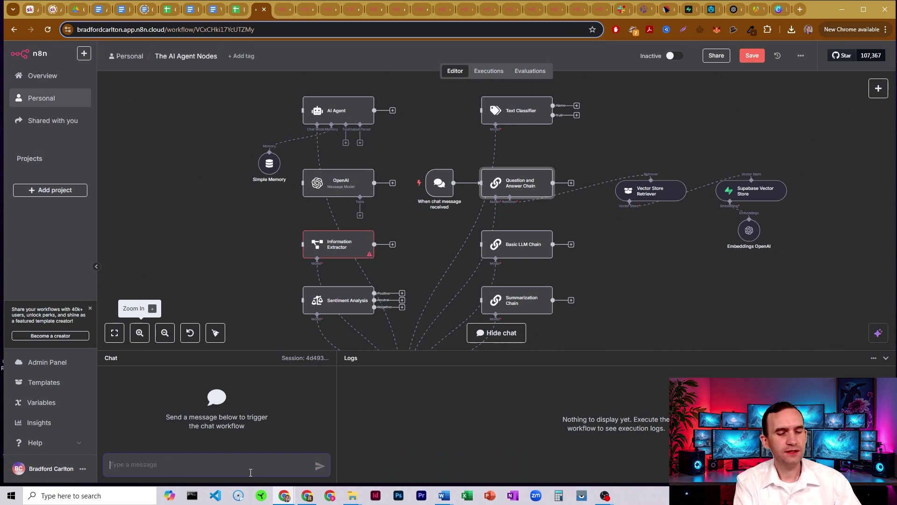
Send the chat message "What did we learn in greek class recently" and examine the Greek vocabulary in the response
{"action": "type", "text": "What did we lear"}
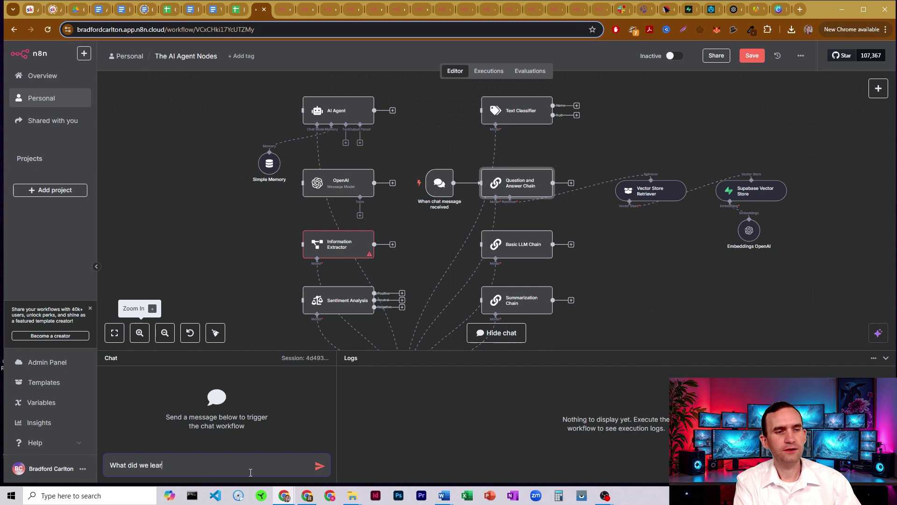
{"action": "type", "text": "n in greek clas"}
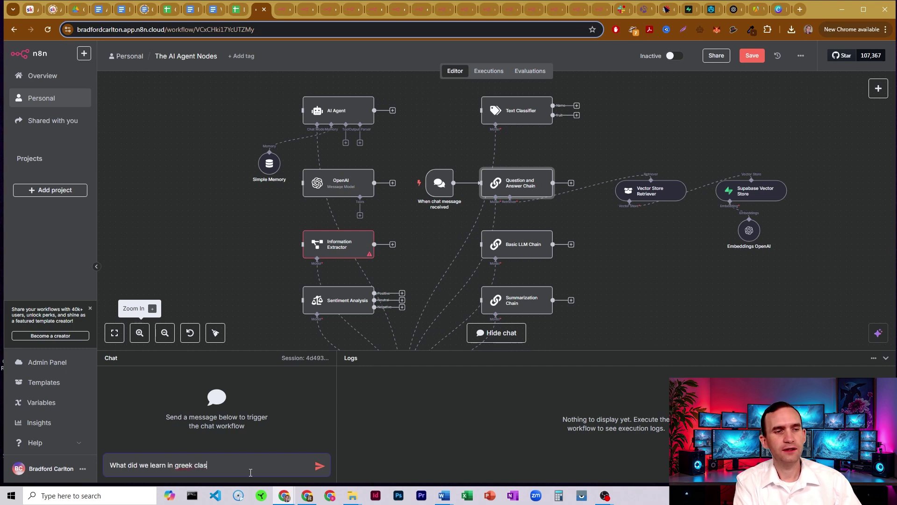
{"action": "type", "text": "s recently"}
{"action": "key", "text": "Return"}
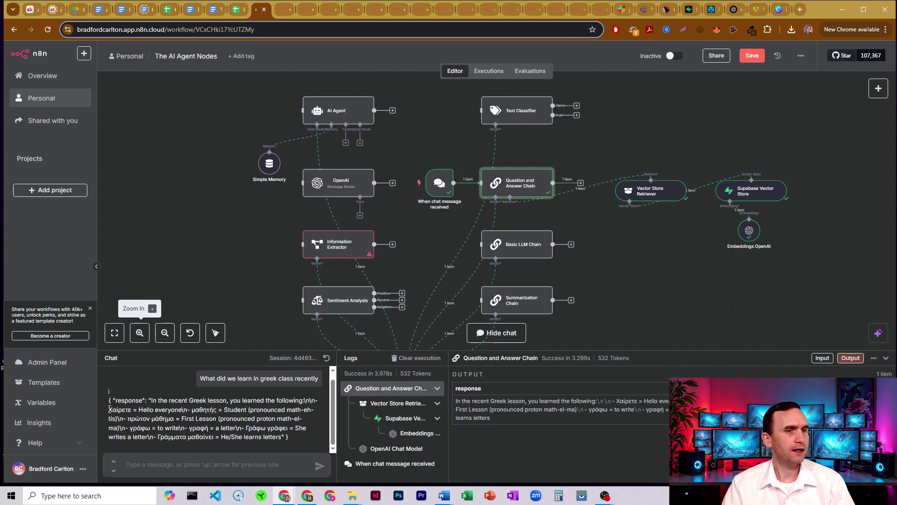
{"action": "left_click_drag", "start_coordinate": [110, 410], "coordinate": [133, 409]}
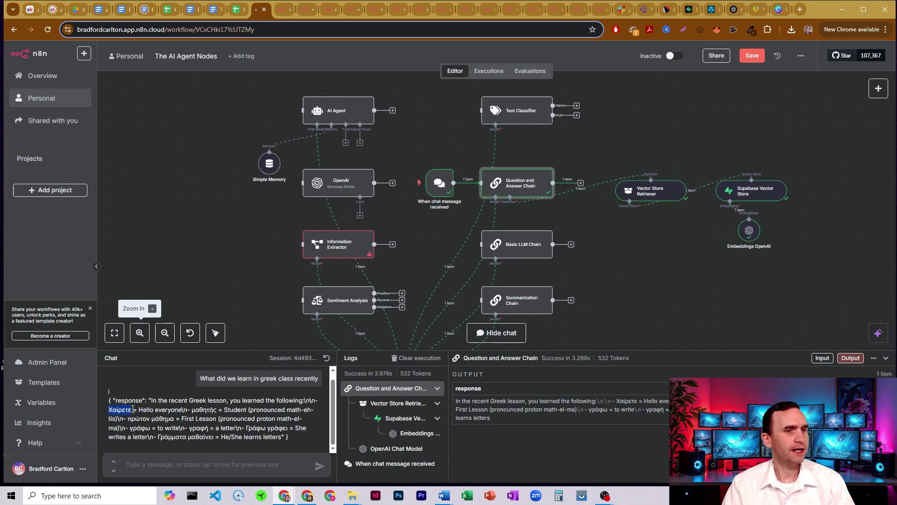
{"action": "left_click", "coordinate": [109, 411]}
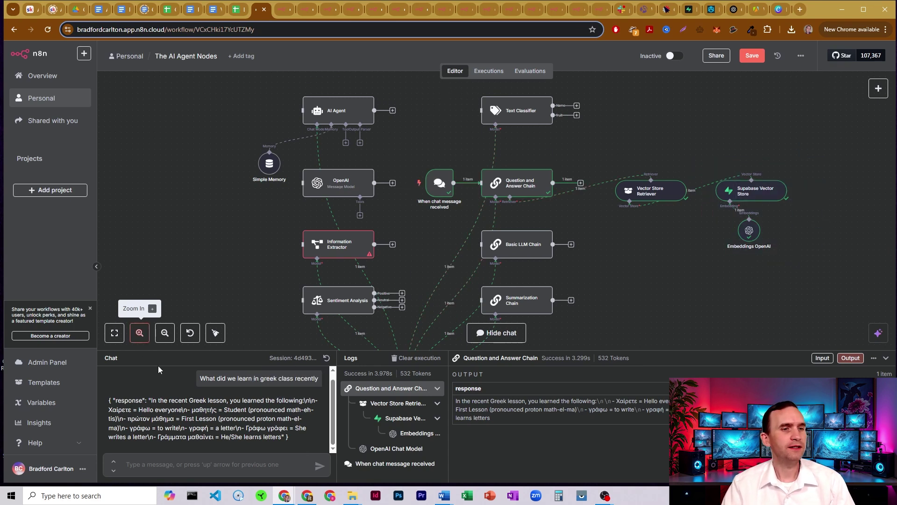
Review the Greek vocabulary in the chat response, recheck the {context} placeholder in the Question and Answer Chain's system prompt, and close the node
{"action": "left_click_drag", "start_coordinate": [132, 408], "coordinate": [244, 418]}
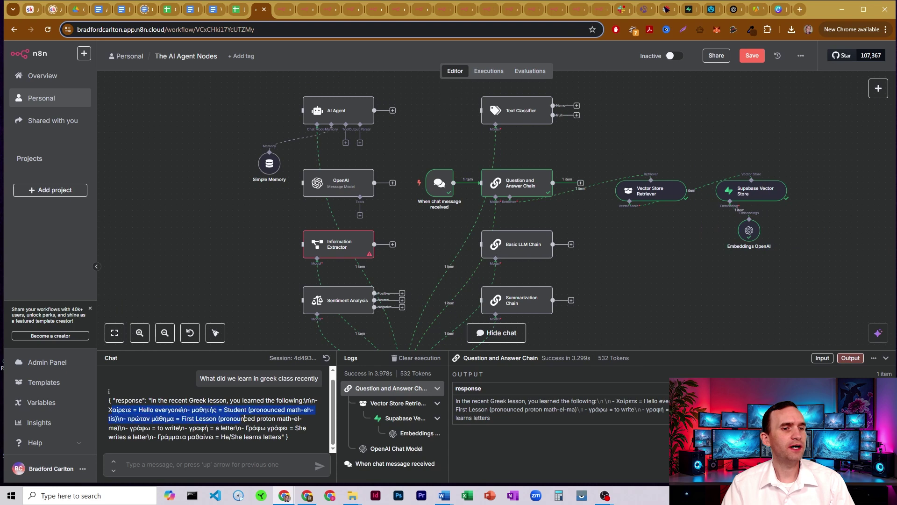
{"action": "left_click", "coordinate": [231, 419]}
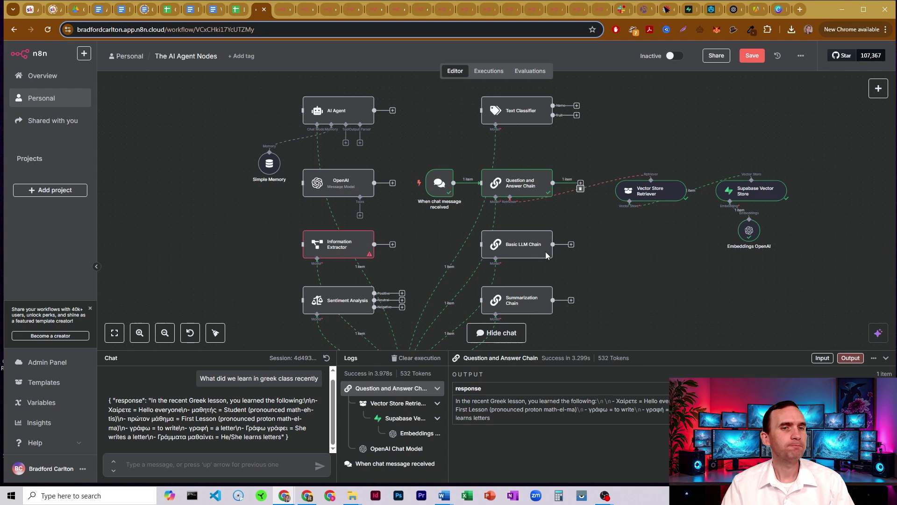
{"action": "double_click", "coordinate": [497, 171]}
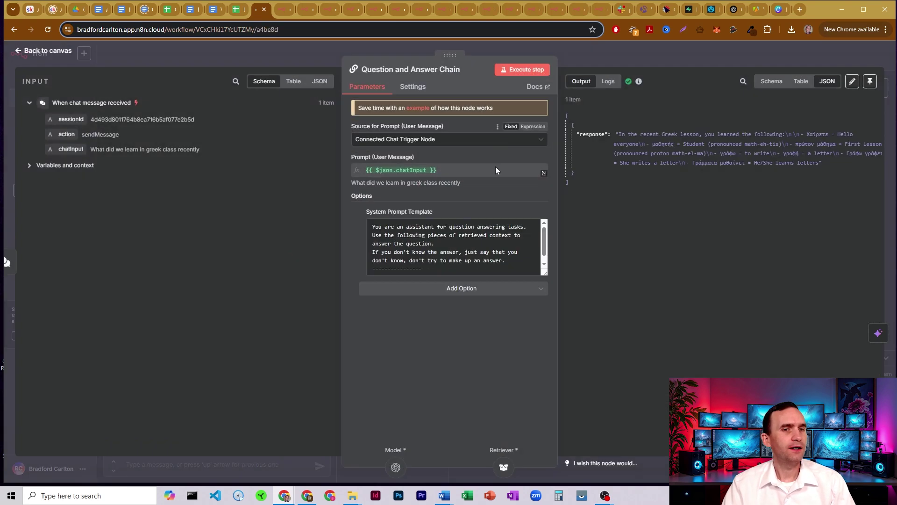
{"action": "scroll", "coordinate": [442, 250], "scroll_direction": "down", "scroll_amount": 1}
{"action": "left_click_drag", "start_coordinate": [424, 271], "coordinate": [400, 270]}
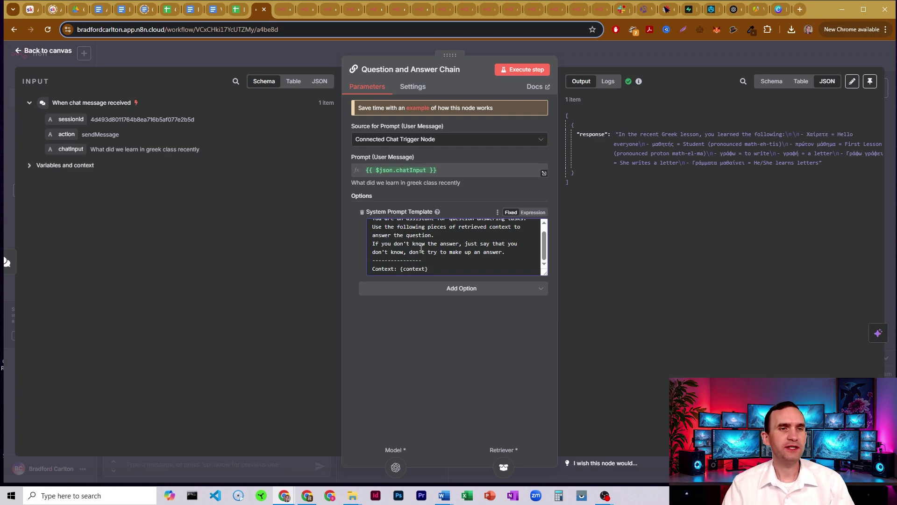
{"action": "left_click", "coordinate": [594, 57]}
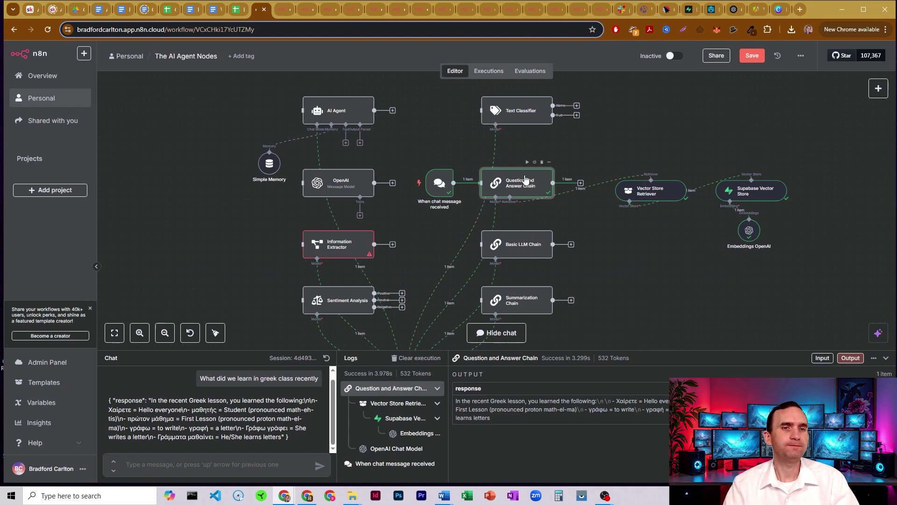
Delete the Vector Store Retriever, view the retriever types available to the Question and Answer Chain, and close the list without adding one
{"action": "left_click_drag", "start_coordinate": [604, 155], "coordinate": [732, 135]}
{"action": "left_click", "coordinate": [658, 191]}
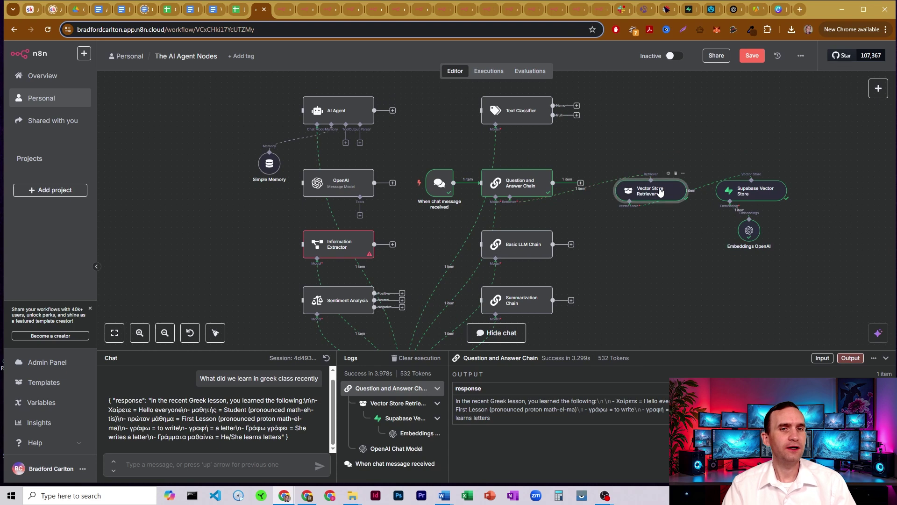
{"action": "key", "text": "Delete"}
{"action": "left_click", "coordinate": [510, 215]}
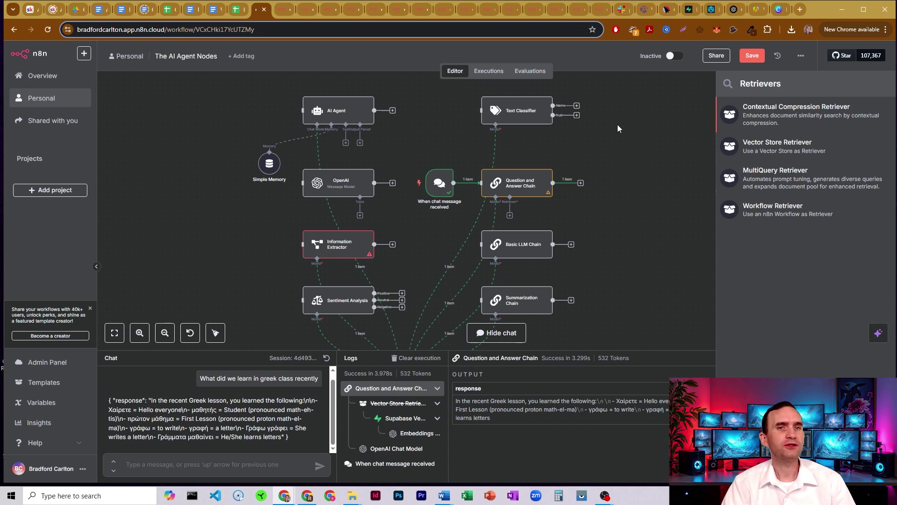
{"action": "left_click", "coordinate": [654, 116]}
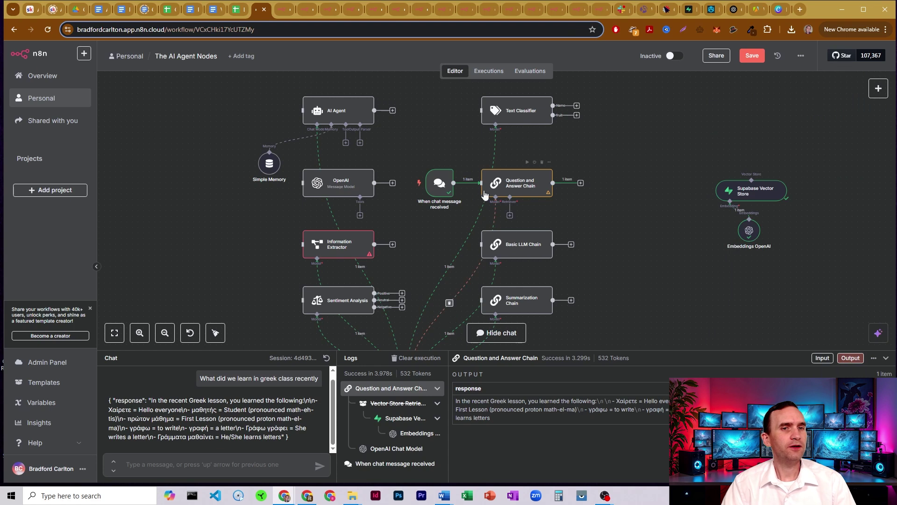
Reconnect the chat trigger to the Basic LLM Chain, and open that node to check its prompt source options, keeping Connected Chat Trigger Node
{"action": "left_click_drag", "start_coordinate": [442, 183], "coordinate": [436, 245]}
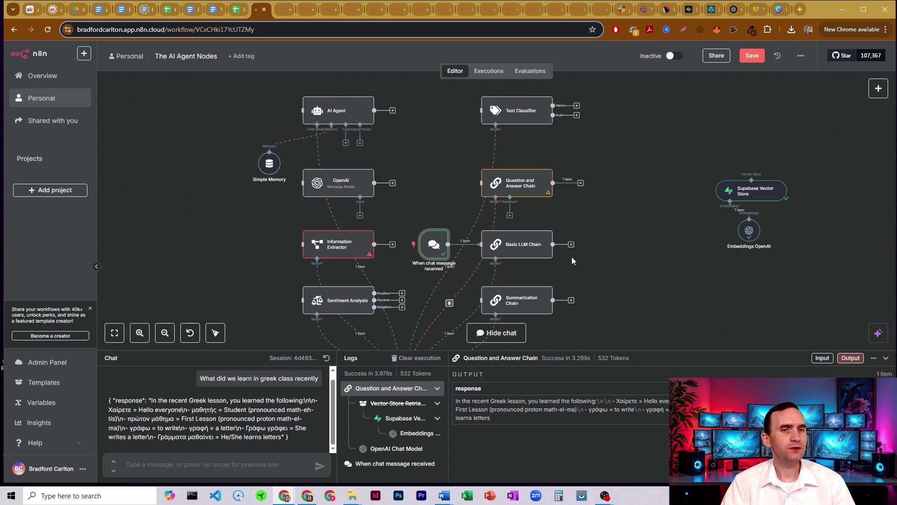
{"action": "double_click", "coordinate": [516, 245]}
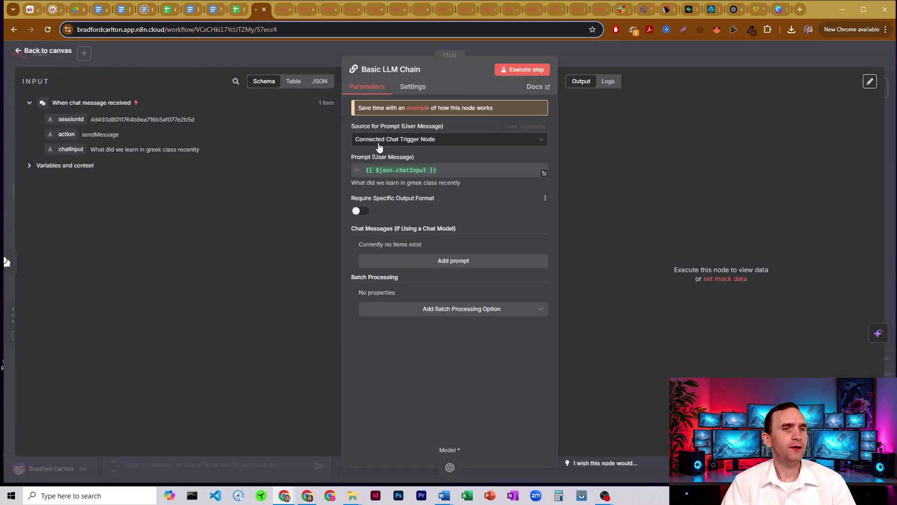
{"action": "left_click", "coordinate": [463, 140]}
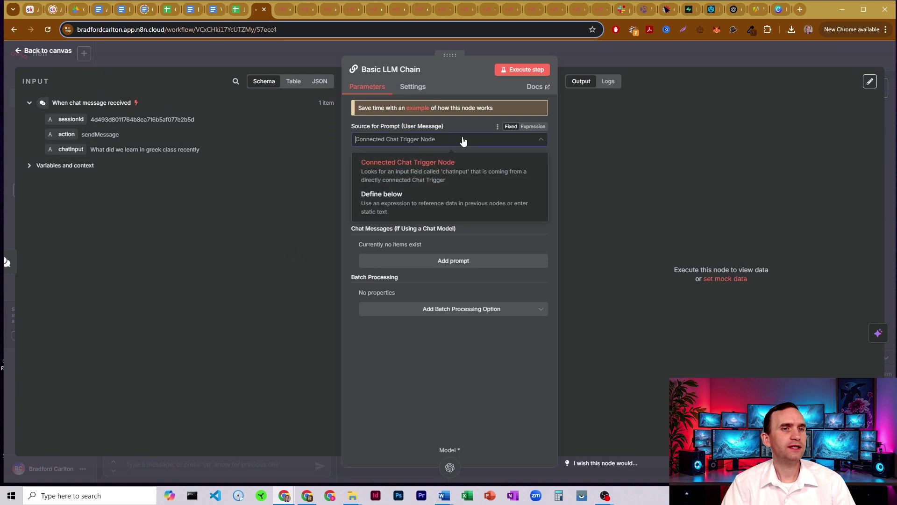
{"action": "left_click", "coordinate": [445, 145]}
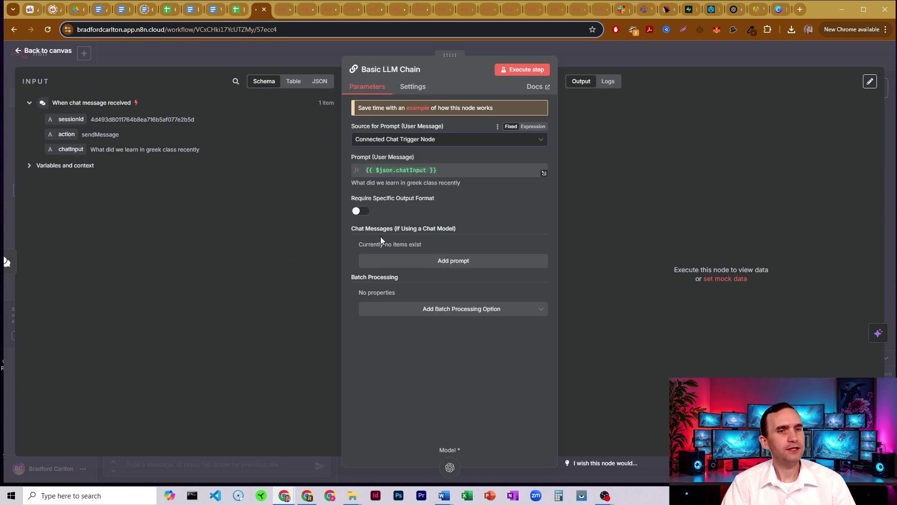
Add a chat message prompt of type System to the Basic LLM Chain, leaving its message empty
{"action": "left_click", "coordinate": [469, 261]}
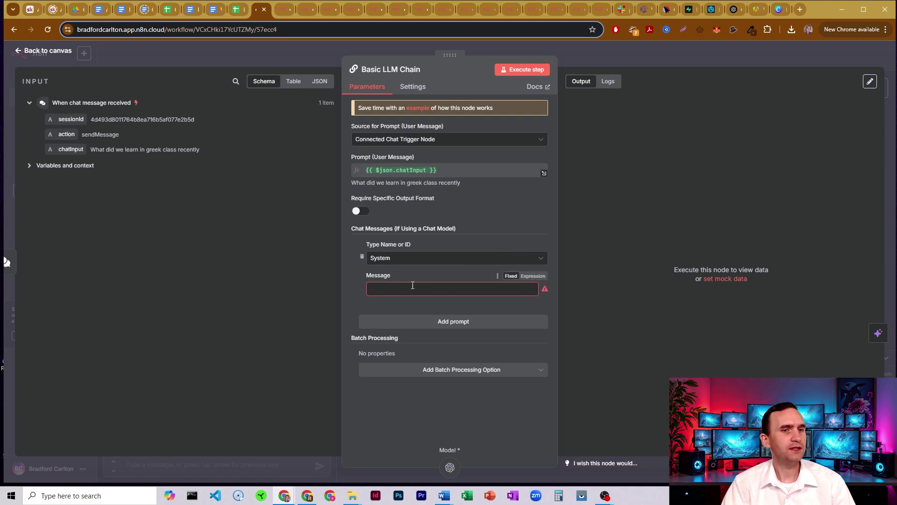
{"action": "left_click", "coordinate": [421, 259]}
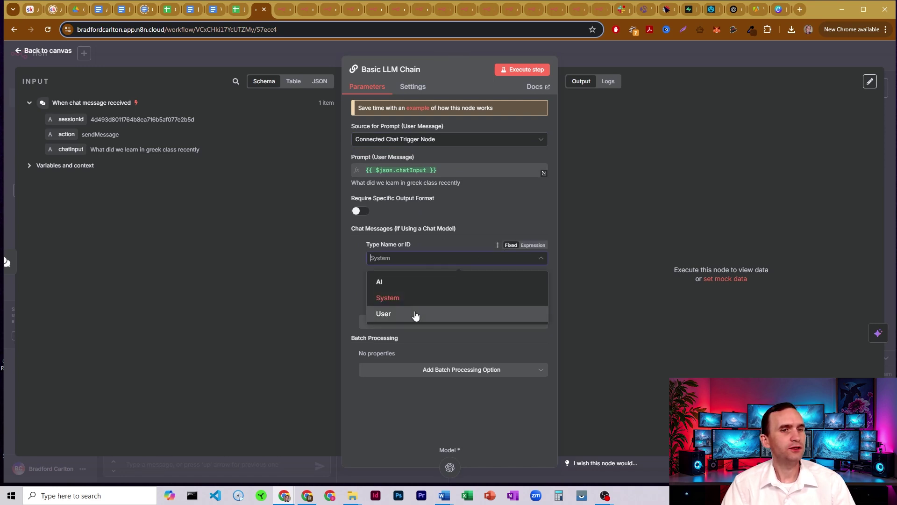
{"action": "left_click", "coordinate": [415, 298]}
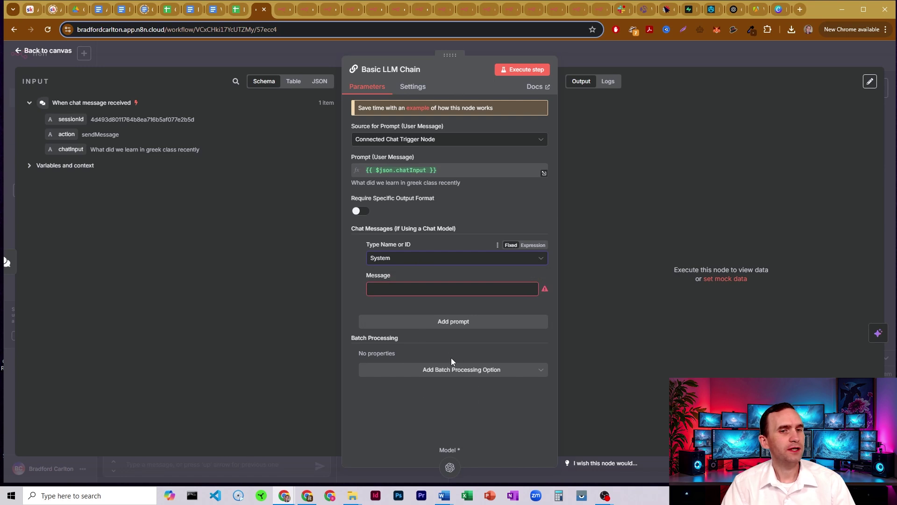
Try Define below as the Basic LLM Chain's prompt source, switch it back to Connected Chat Trigger Node, and close the node
{"action": "left_click", "coordinate": [423, 139]}
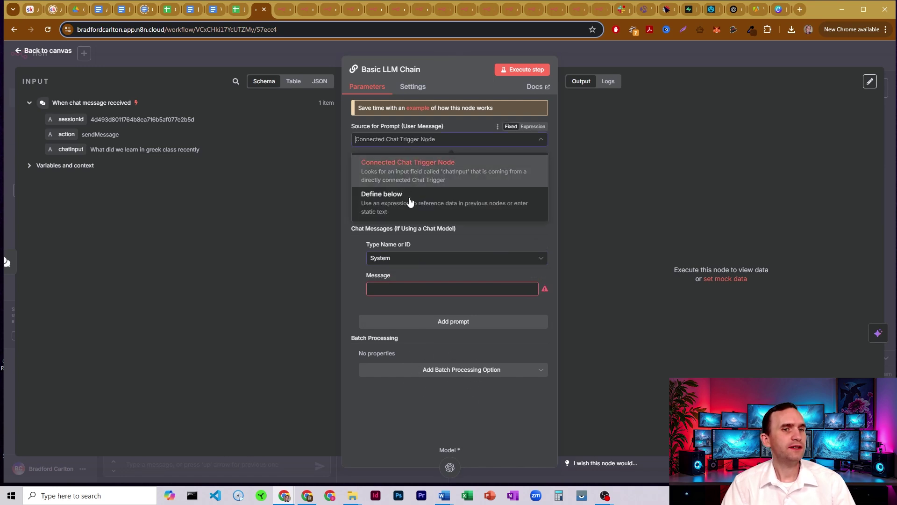
{"action": "left_click", "coordinate": [411, 198]}
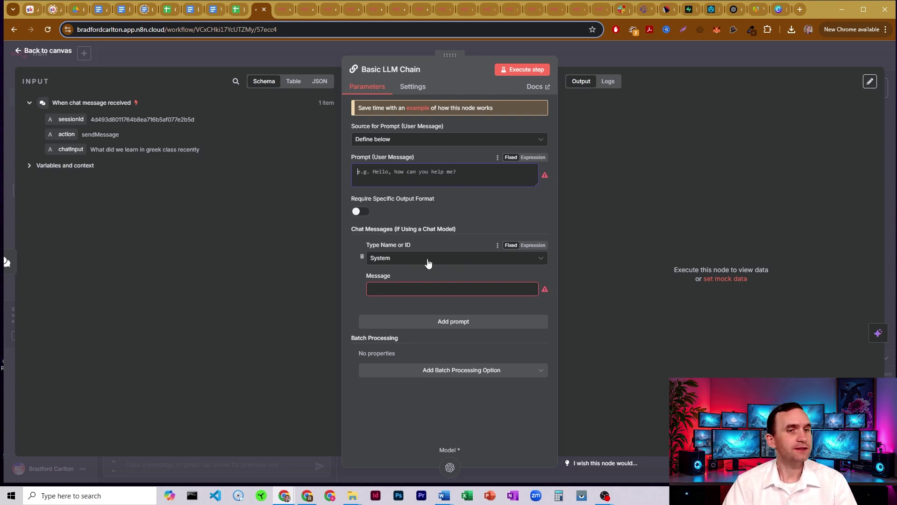
{"action": "left_click", "coordinate": [443, 262]}
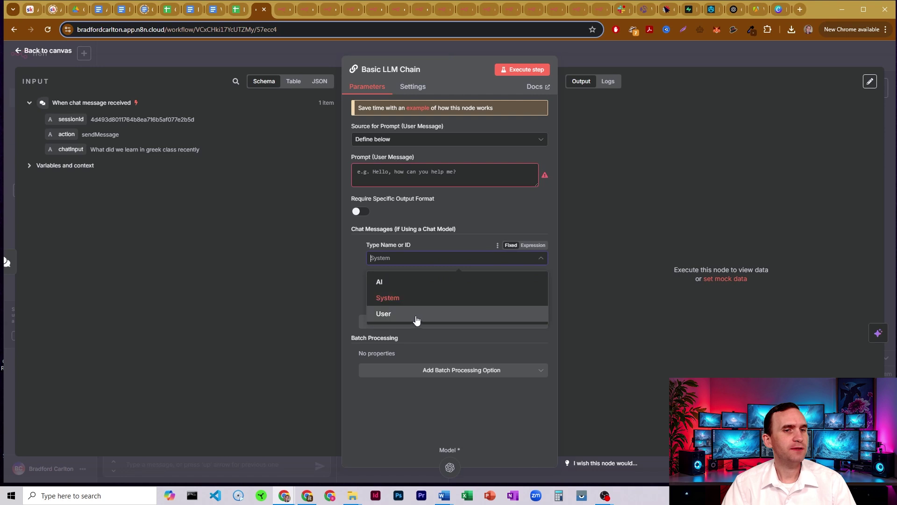
{"action": "left_click", "coordinate": [429, 261]}
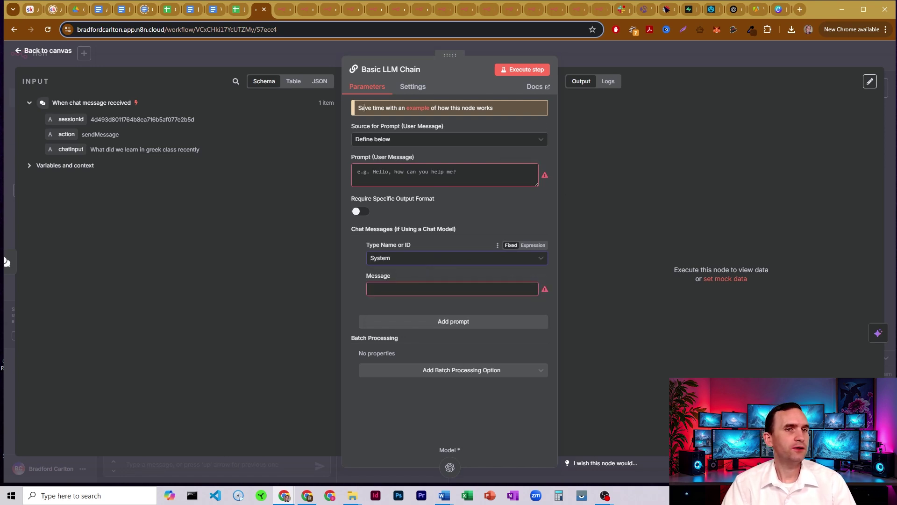
{"action": "left_click", "coordinate": [393, 143]}
{"action": "left_click", "coordinate": [408, 164]}
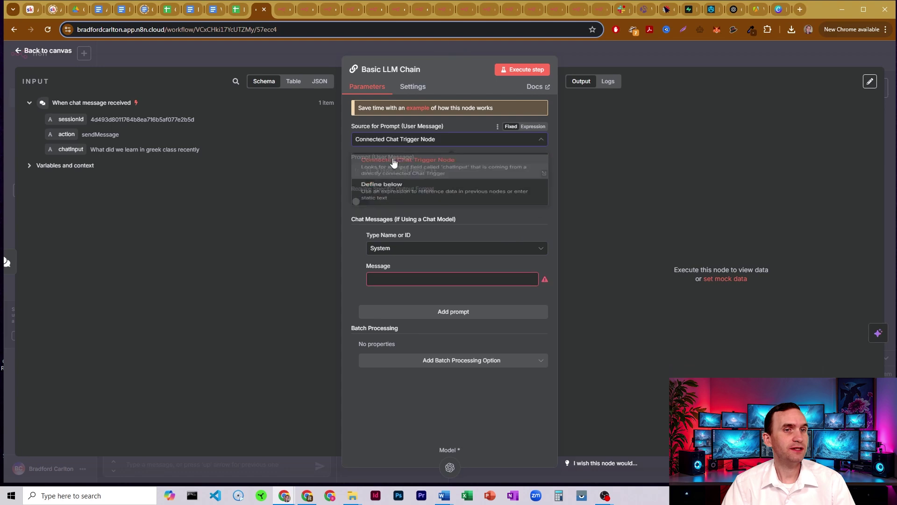
{"action": "left_click", "coordinate": [608, 53]}
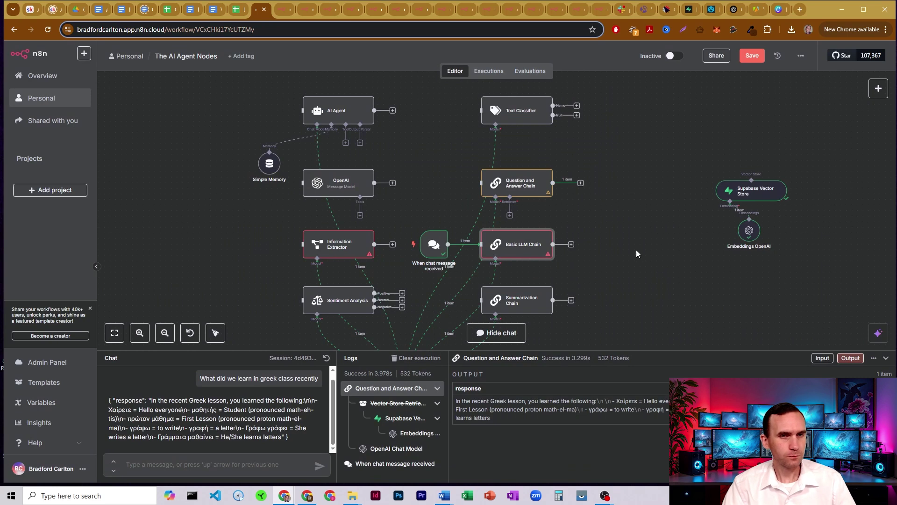
Move the chat trigger beside the Summarization Chain and connect it there instead of to the Basic LLM Chain
{"action": "scroll", "coordinate": [633, 256], "scroll_direction": "down", "scroll_amount": 2}
{"action": "mouse_move", "coordinate": [461, 206]}
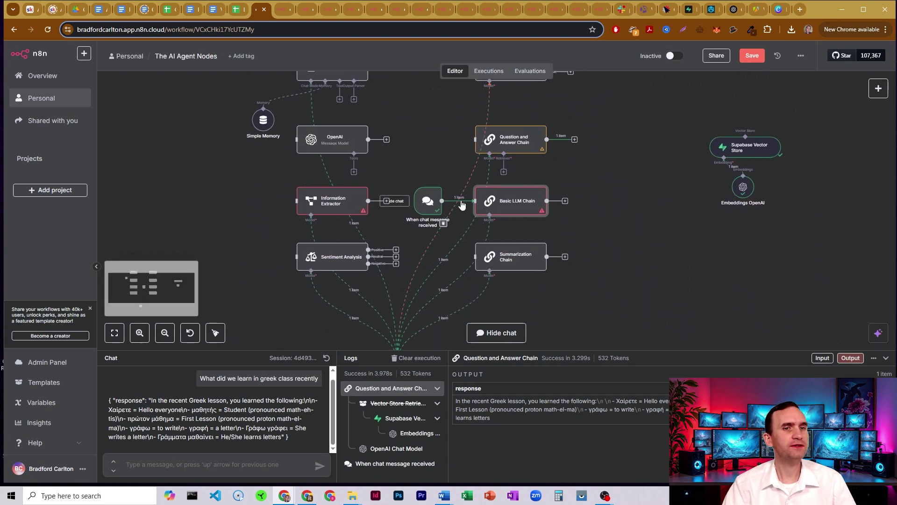
{"action": "left_click_drag", "start_coordinate": [424, 205], "coordinate": [507, 263]}
{"action": "left_click", "coordinate": [463, 182]}
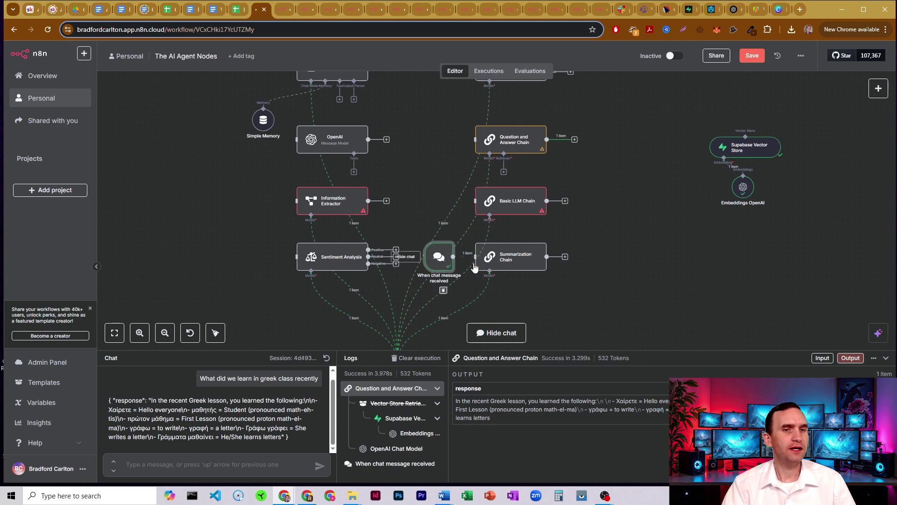
Add the Summarization Method and Prompts option to the Summarization Chain, with Map Reduce (Recommended) as the method
{"action": "double_click", "coordinate": [508, 257]}
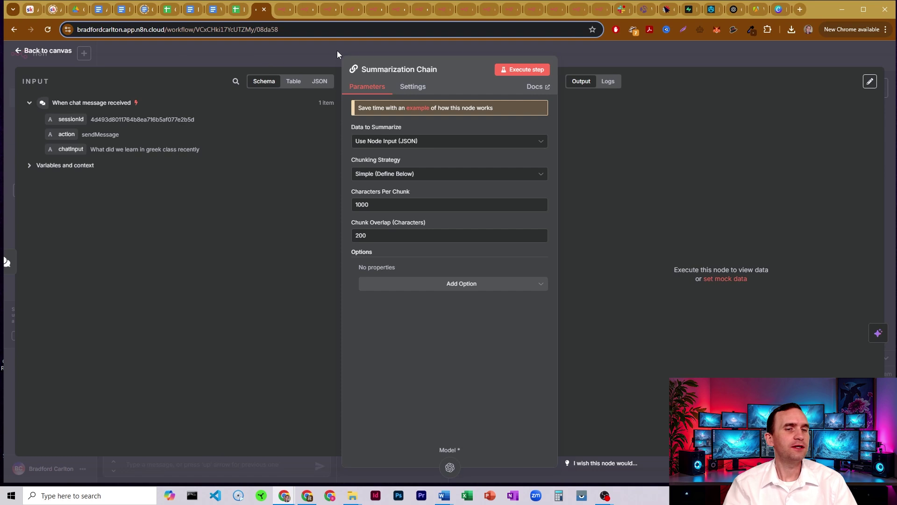
{"action": "left_click", "coordinate": [462, 283]}
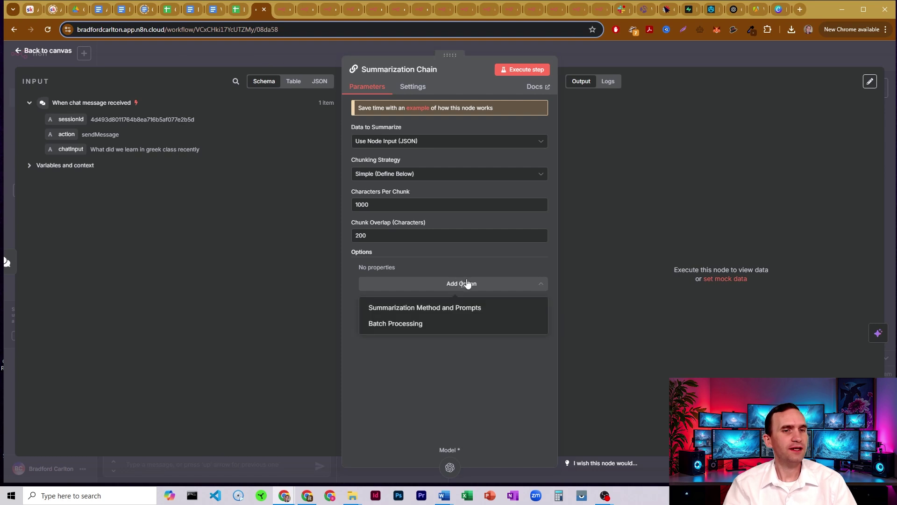
{"action": "left_click", "coordinate": [473, 308]}
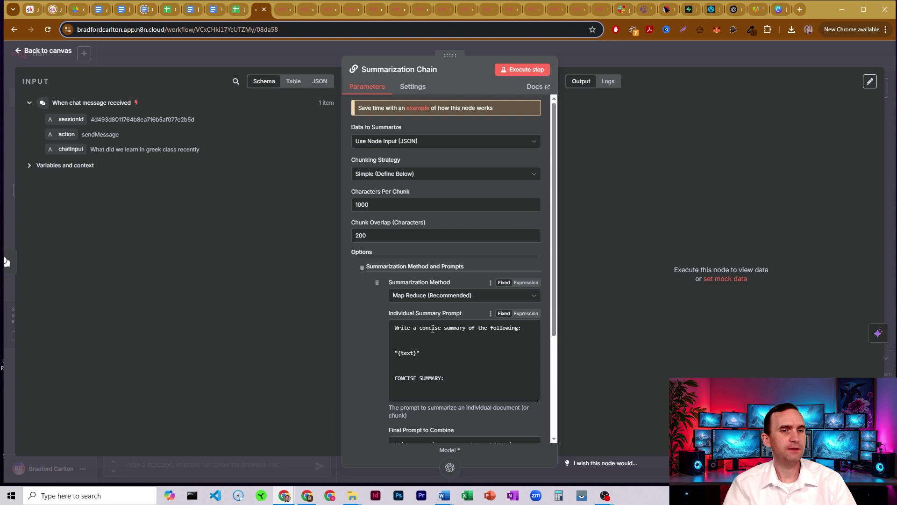
{"action": "scroll", "coordinate": [432, 329], "scroll_direction": "down", "scroll_amount": 2}
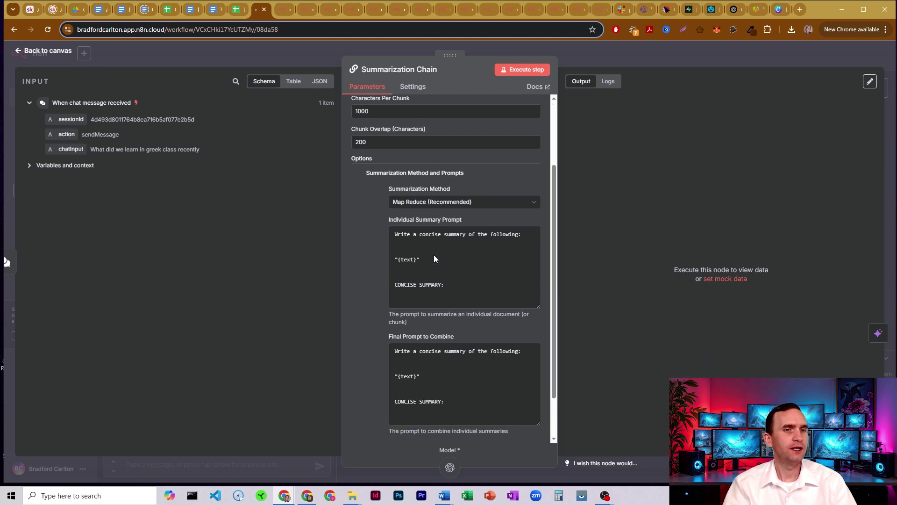
{"action": "left_click", "coordinate": [521, 205]}
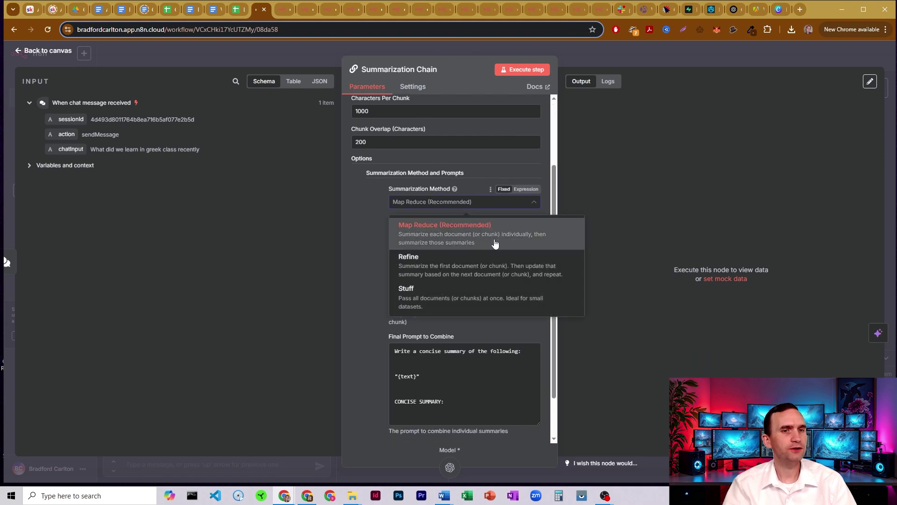
{"action": "left_click", "coordinate": [485, 231]}
Review the Summarization Chain's Final Prompt to Combine and its remaining options, and return to the canvas
{"action": "scroll", "coordinate": [404, 241], "scroll_direction": "down", "scroll_amount": 2}
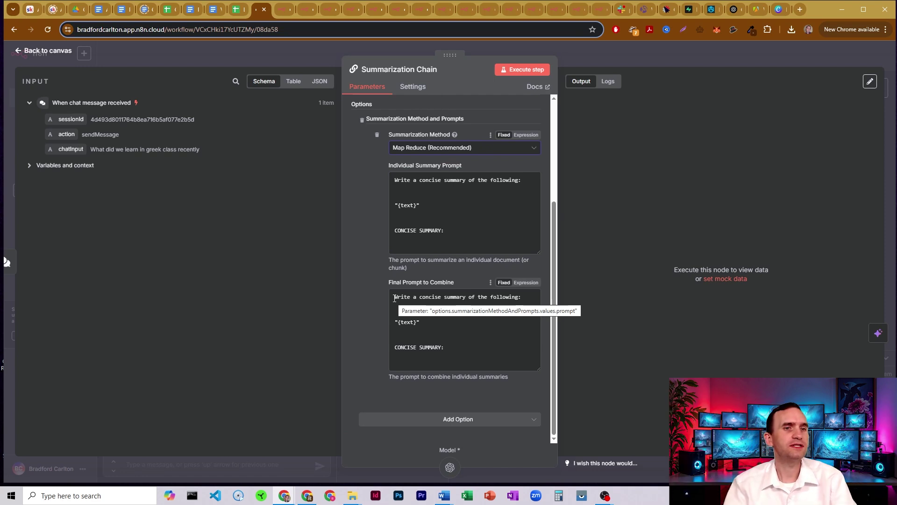
{"action": "left_click", "coordinate": [446, 420]}
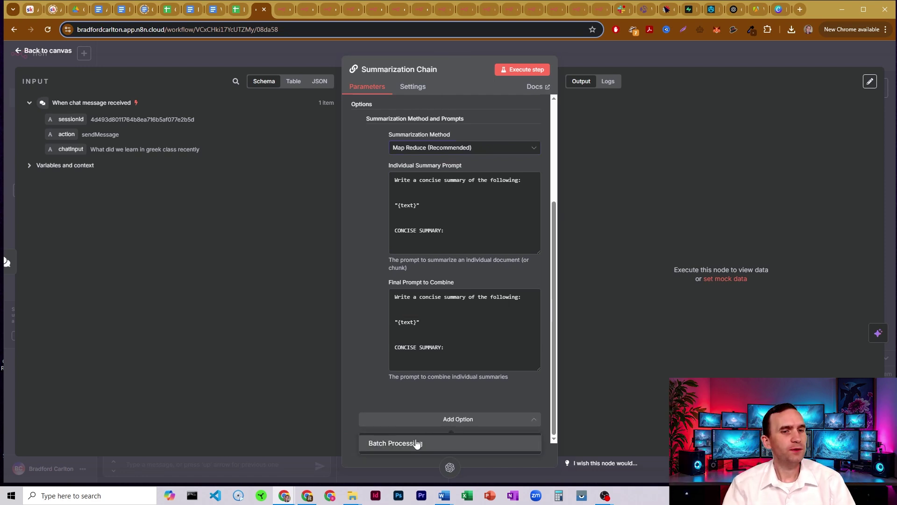
{"action": "left_click", "coordinate": [448, 401]}
{"action": "scroll", "coordinate": [349, 303], "scroll_direction": "up", "scroll_amount": 3}
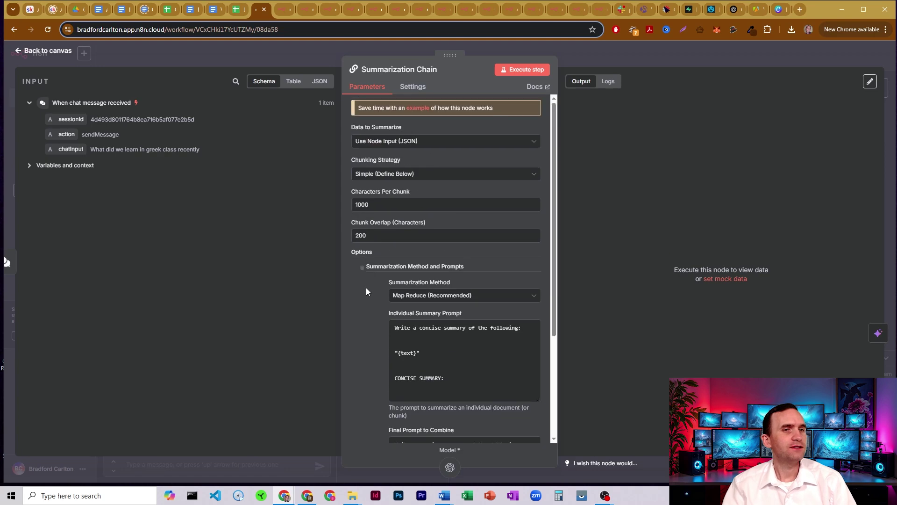
{"action": "left_click", "coordinate": [600, 57]}
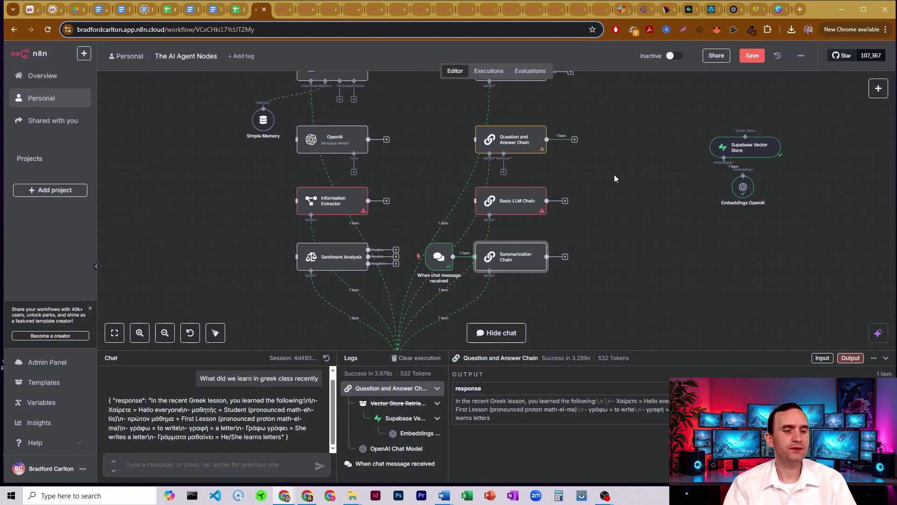
Highlight the Question and Answer, Basic LLM and Summarization chains together, and select the AI Agent node instead
{"action": "scroll", "coordinate": [608, 144], "scroll_direction": "up", "scroll_amount": 2}
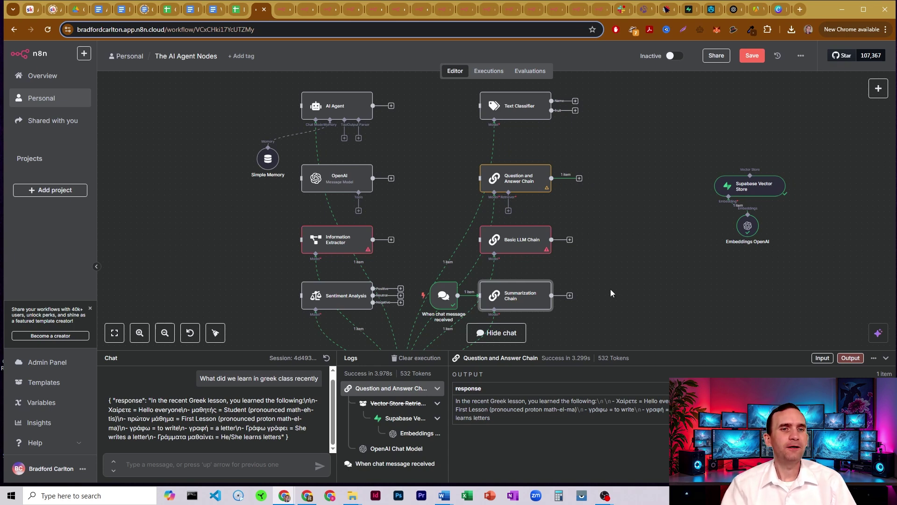
{"action": "left_click_drag", "start_coordinate": [585, 323], "coordinate": [463, 147]}
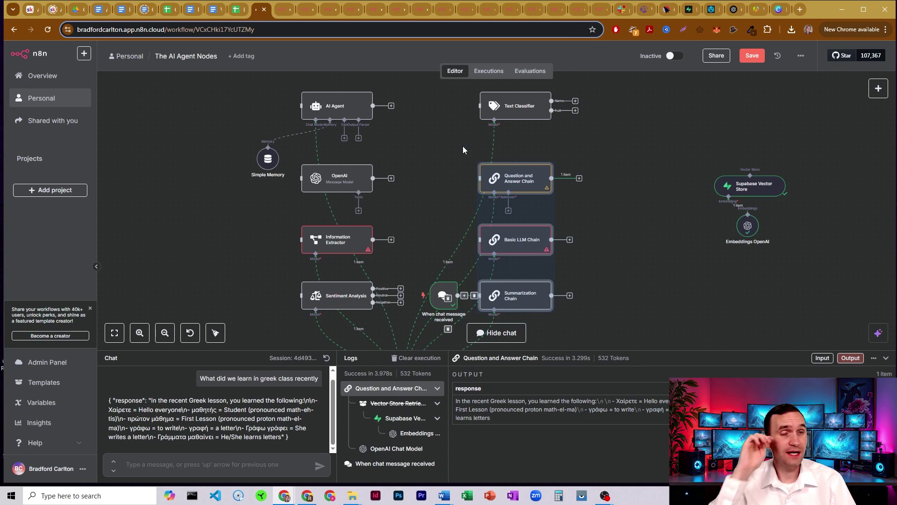
{"action": "left_click", "coordinate": [337, 111]}
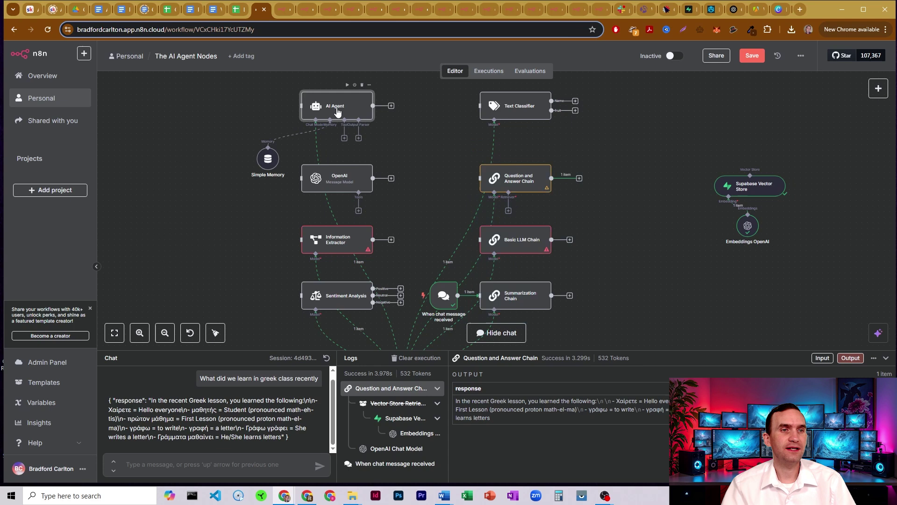
{"action": "left_click", "coordinate": [419, 133]}
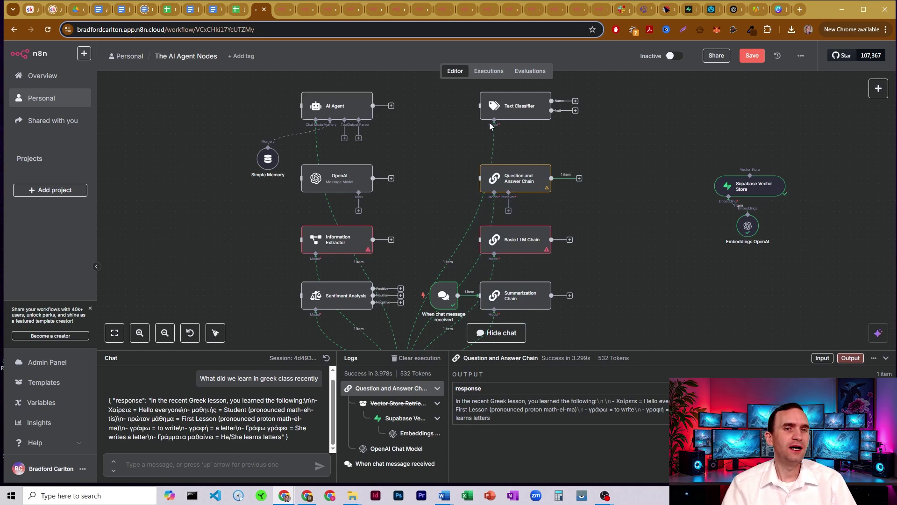
{"action": "left_click", "coordinate": [515, 106]}
{"action": "left_click_drag", "start_coordinate": [609, 147], "coordinate": [617, 169]}
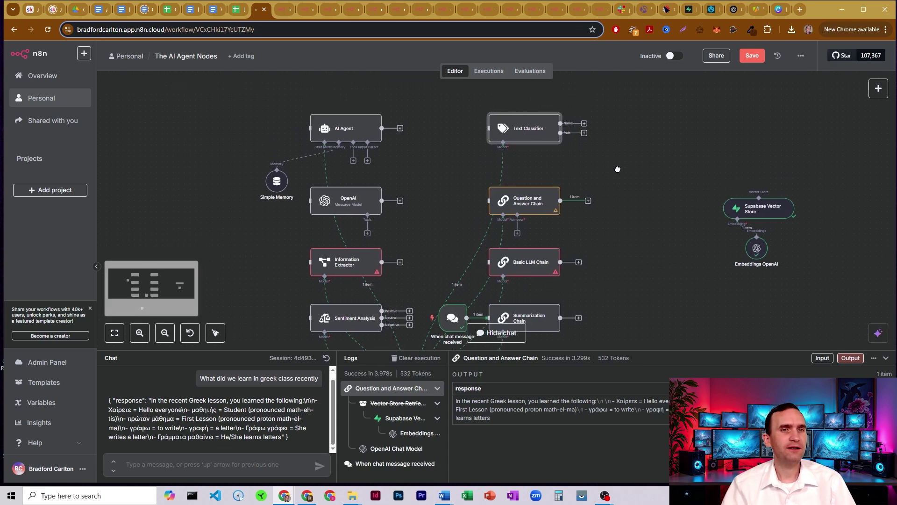
{"action": "scroll", "coordinate": [625, 198], "scroll_direction": "down", "scroll_amount": 2}
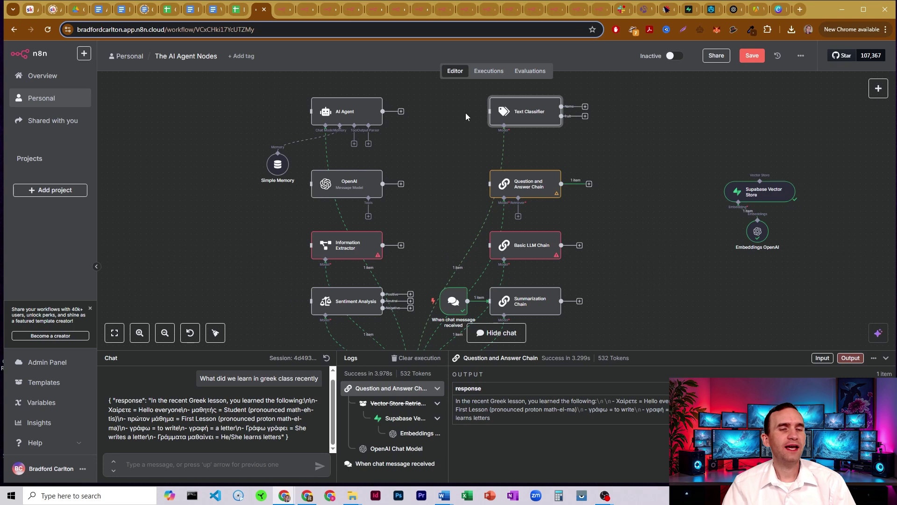
{"action": "mouse_move", "coordinate": [529, 127]}
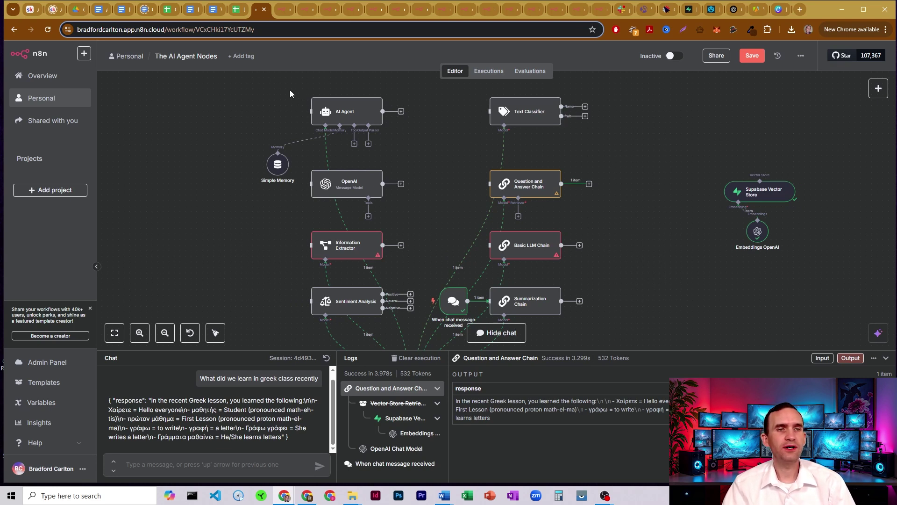
{"action": "left_click_drag", "start_coordinate": [290, 90], "coordinate": [401, 122]}
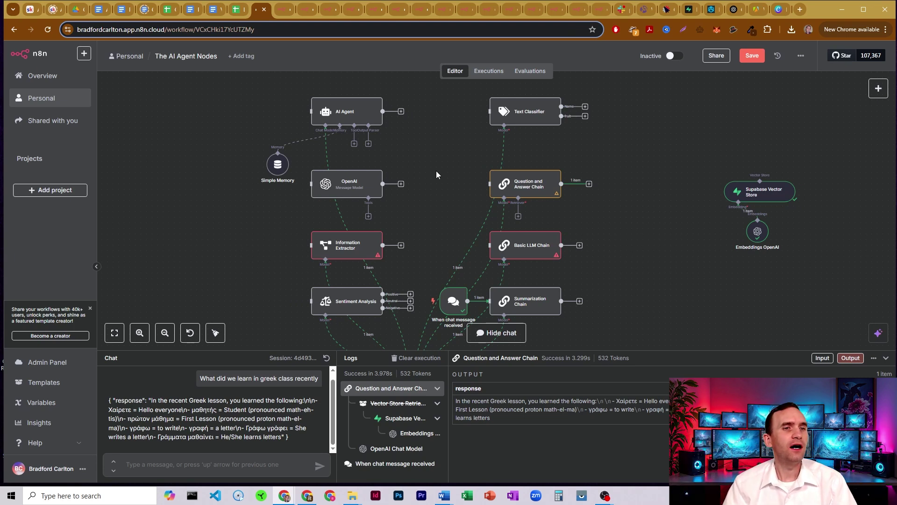
{"action": "left_click_drag", "start_coordinate": [437, 167], "coordinate": [419, 176]}
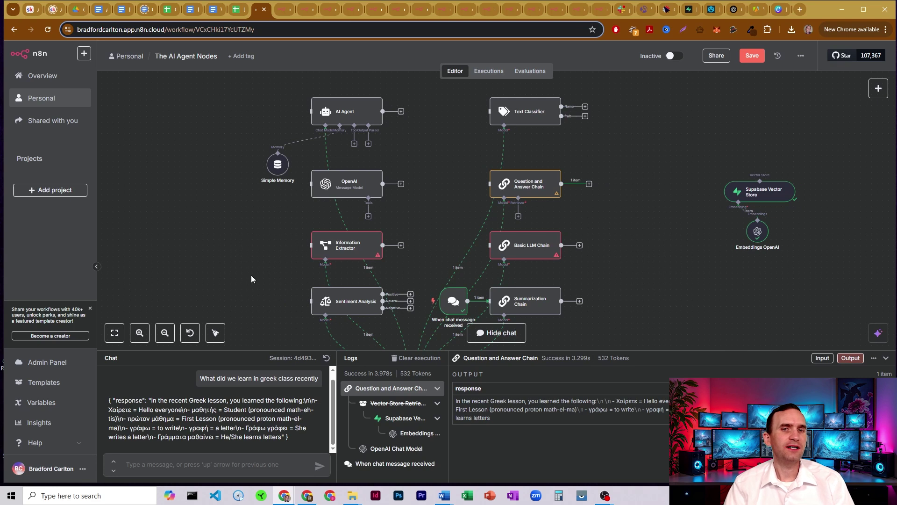
Collapse the chat and logs area to show the whole workflow, from the AI Agent to the shared OpenAI Chat Model
{"action": "left_click", "coordinate": [886, 357]}
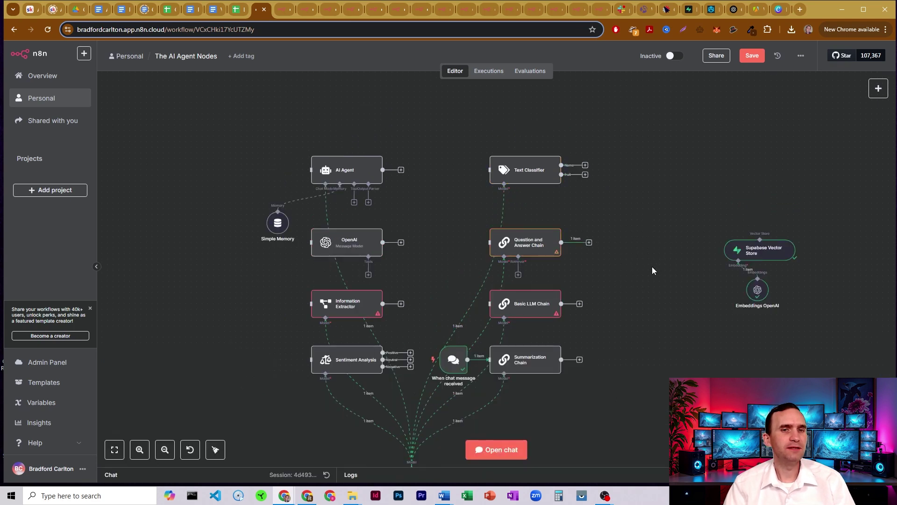
{"action": "scroll", "coordinate": [661, 313], "scroll_direction": "down", "scroll_amount": 3}
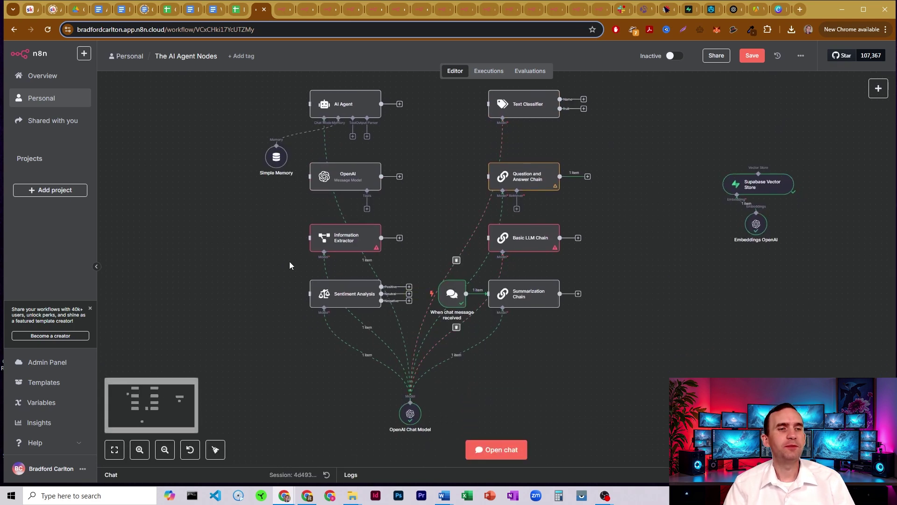